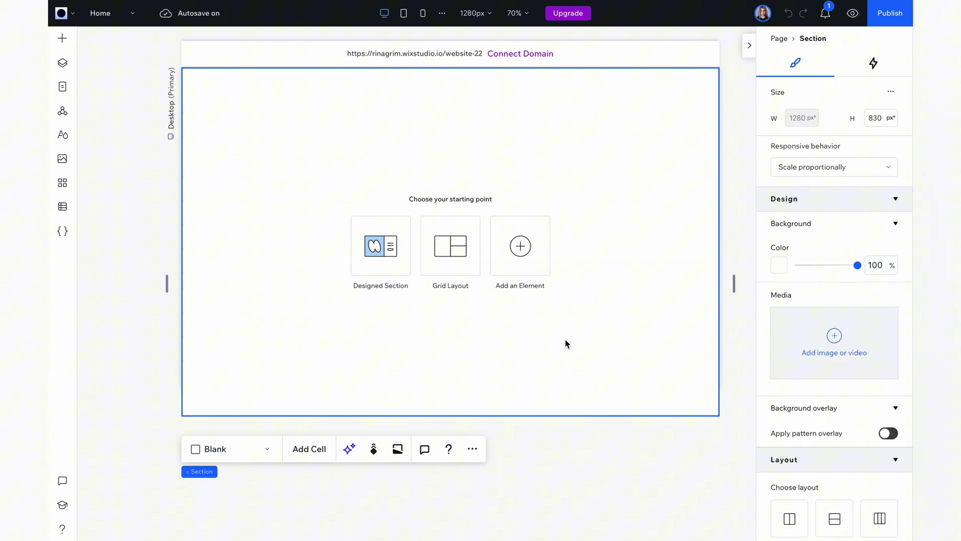
Give the empty section a black (#000000) background from the theme colours.
{"action": "left_click", "coordinate": [779, 265]}
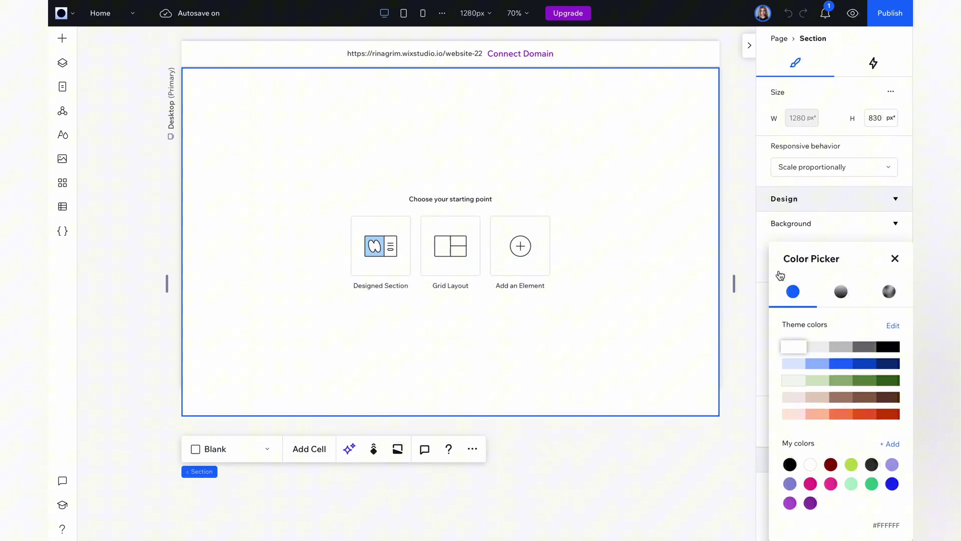
{"action": "left_click", "coordinate": [888, 354]}
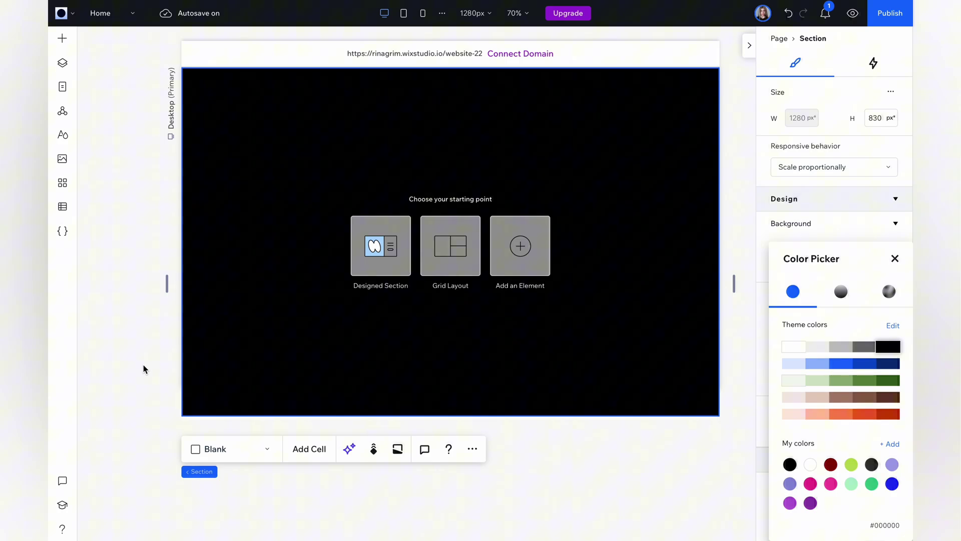
Insert the COMMERCIAL slideshow repeater from Layout Tools and stretch it to fill the section.
{"action": "left_click", "coordinate": [62, 42]}
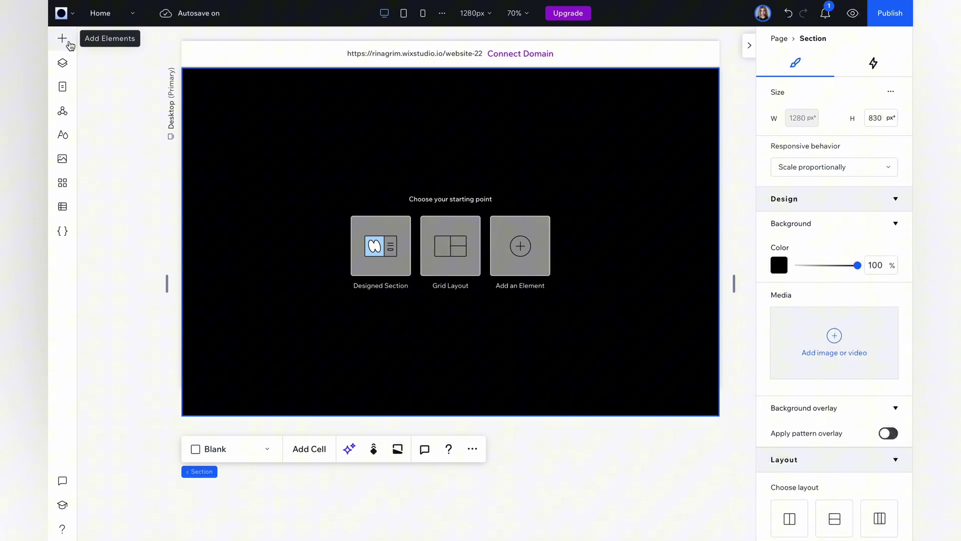
{"action": "left_click", "coordinate": [63, 40]}
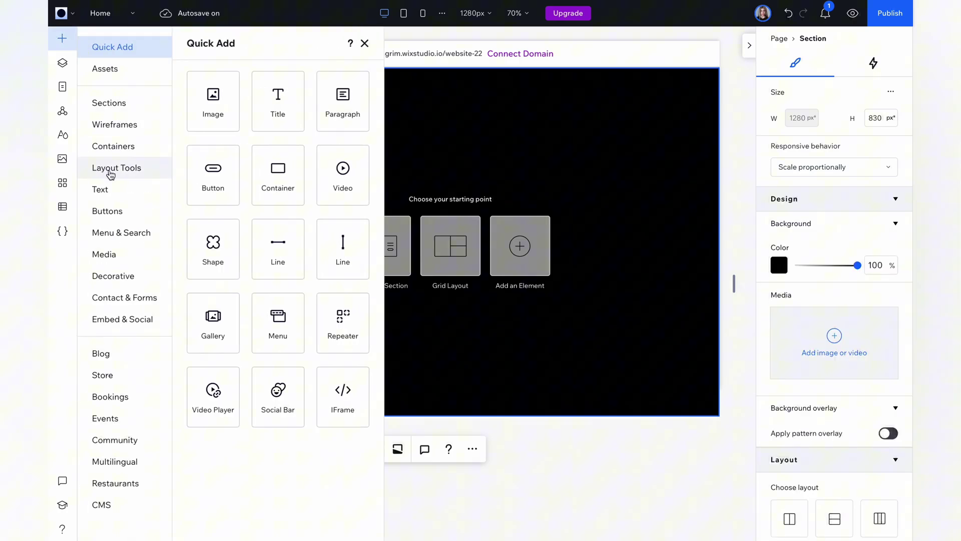
{"action": "left_click", "coordinate": [142, 175]}
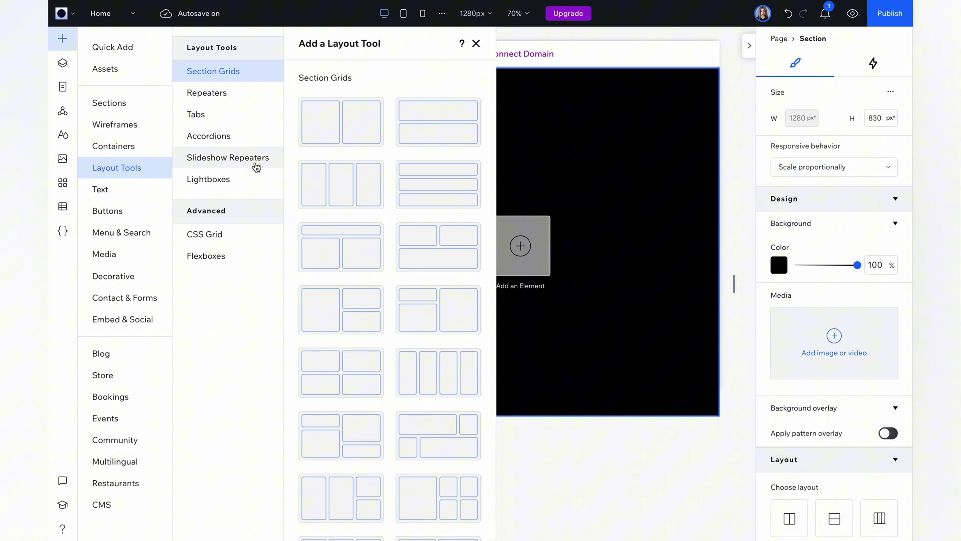
{"action": "left_click", "coordinate": [241, 164]}
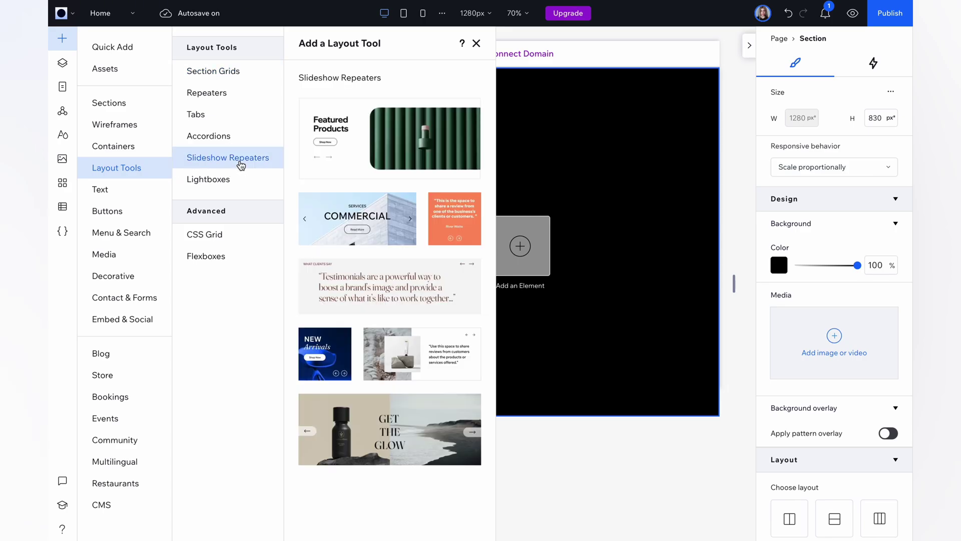
{"action": "left_click", "coordinate": [389, 217]}
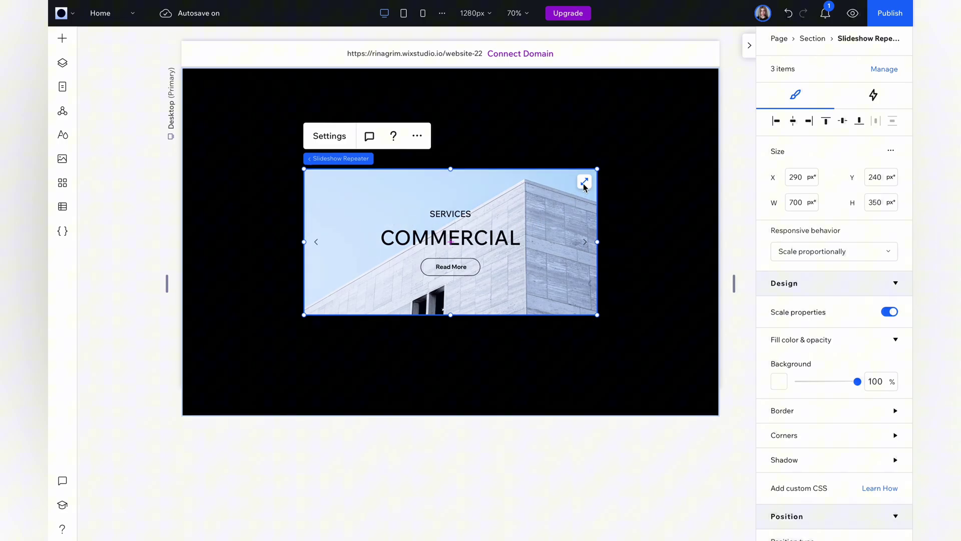
{"action": "left_click", "coordinate": [584, 182]}
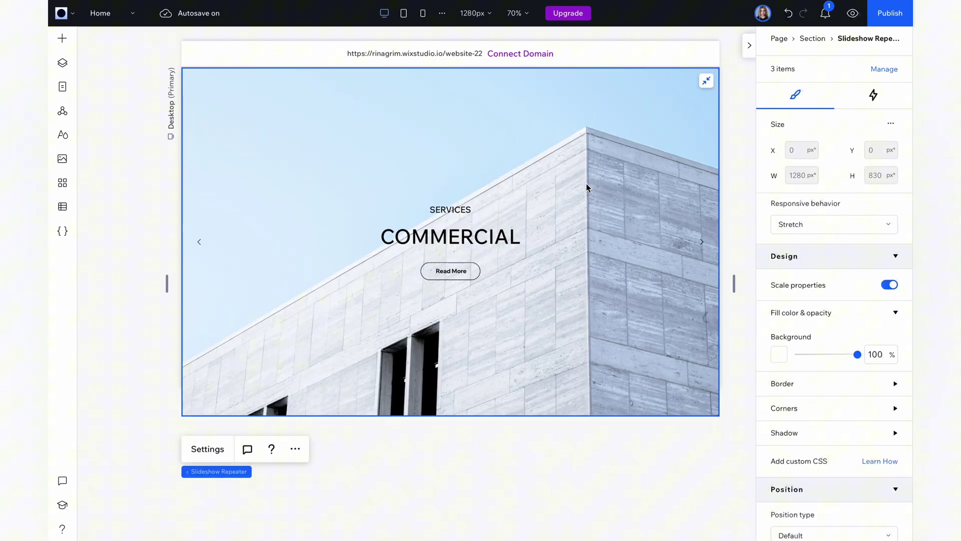
Delete the SERVICES / COMMERCIAL text and the building photo from the slide.
{"action": "left_click", "coordinate": [587, 184]}
{"action": "left_click", "coordinate": [451, 215]}
{"action": "key", "text": "Delete"}
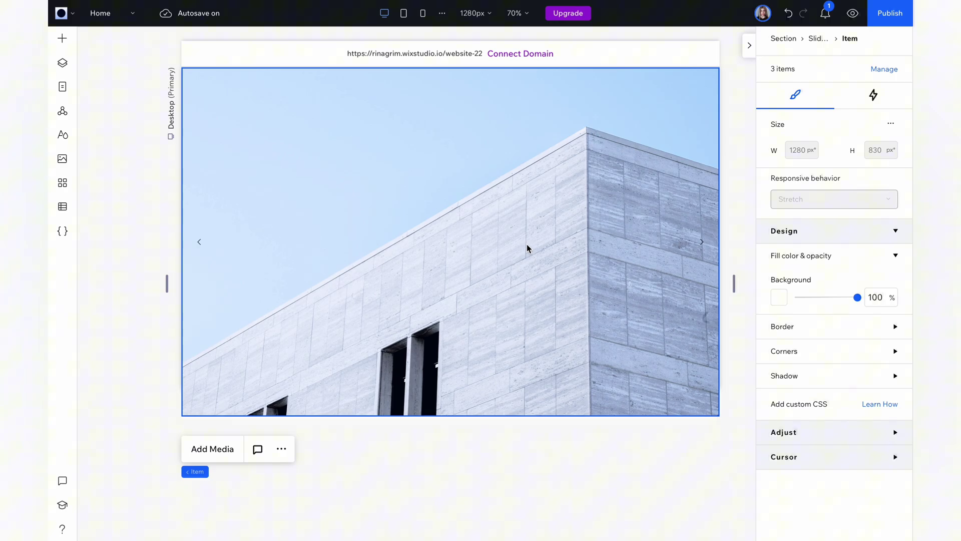
{"action": "left_click", "coordinate": [526, 244]}
{"action": "key", "text": "Delete"}
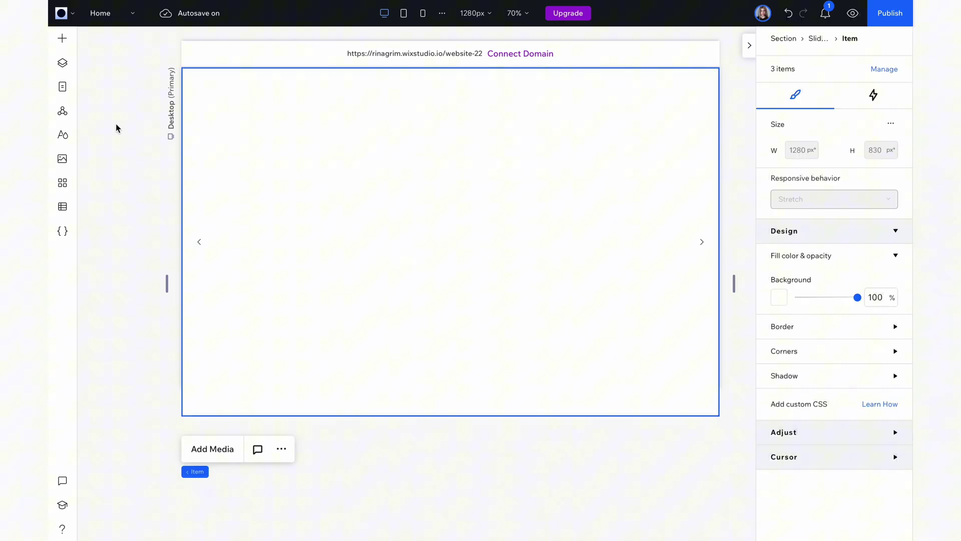
Set the slide item's background colour to black via the Layers list.
{"action": "left_click", "coordinate": [62, 63]}
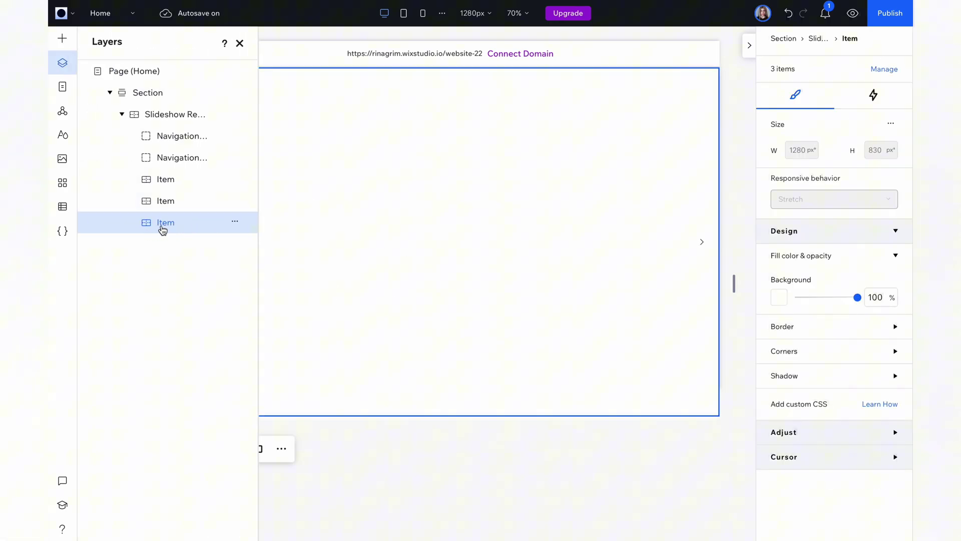
{"action": "left_click", "coordinate": [779, 298]}
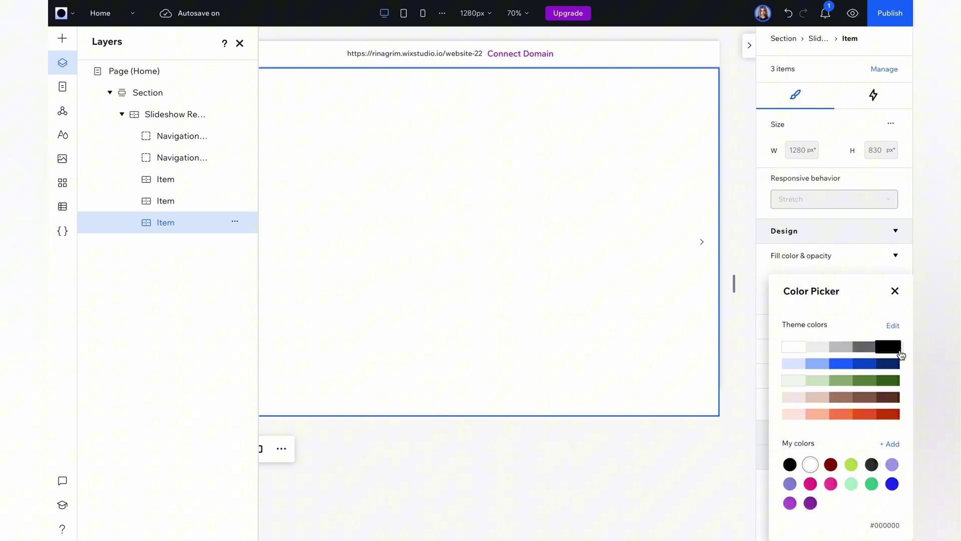
{"action": "left_click", "coordinate": [898, 353]}
{"action": "left_click", "coordinate": [894, 293]}
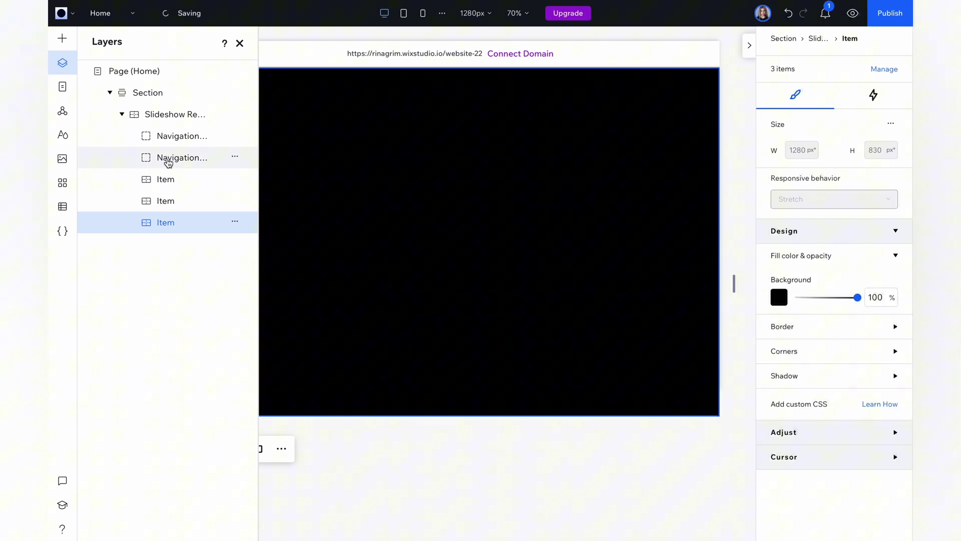
Set the first navigation button's icon size to 100 and its colour to white.
{"action": "left_click", "coordinate": [176, 147]}
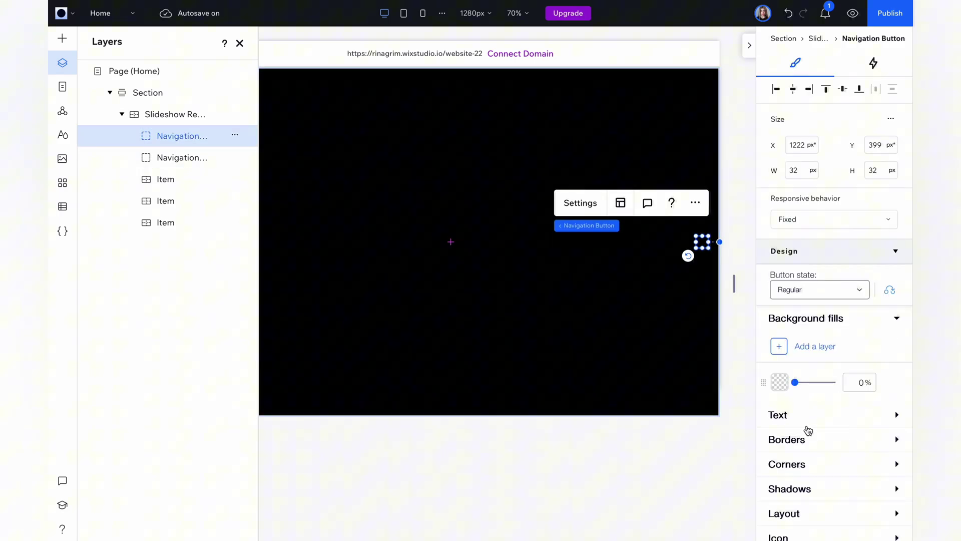
{"action": "scroll", "coordinate": [808, 430], "scroll_direction": "down", "scroll_amount": 3}
{"action": "left_click", "coordinate": [799, 395]}
{"action": "left_click", "coordinate": [885, 460]}
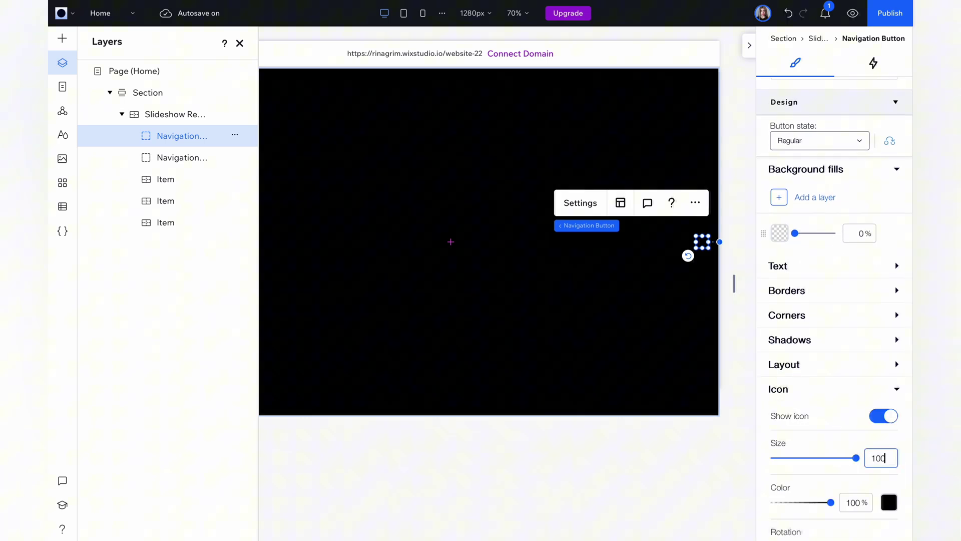
{"action": "type", "text": "100"}
{"action": "scroll", "coordinate": [893, 450], "scroll_direction": "down", "scroll_amount": 3}
{"action": "left_click", "coordinate": [889, 383]}
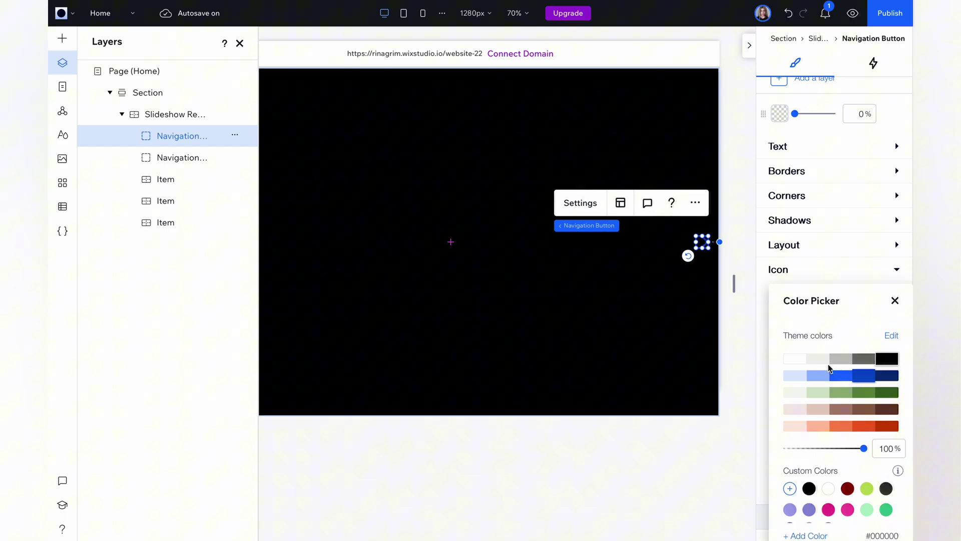
{"action": "left_click", "coordinate": [786, 359]}
{"action": "left_click", "coordinate": [895, 302]}
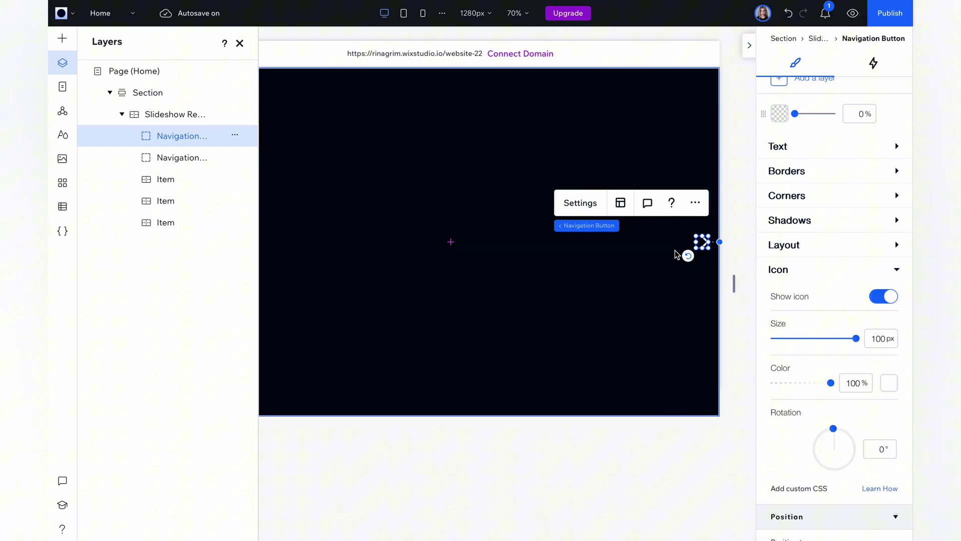
Replace the button's icon with the thin Arrow Icon from the media library.
{"action": "left_click", "coordinate": [590, 207]}
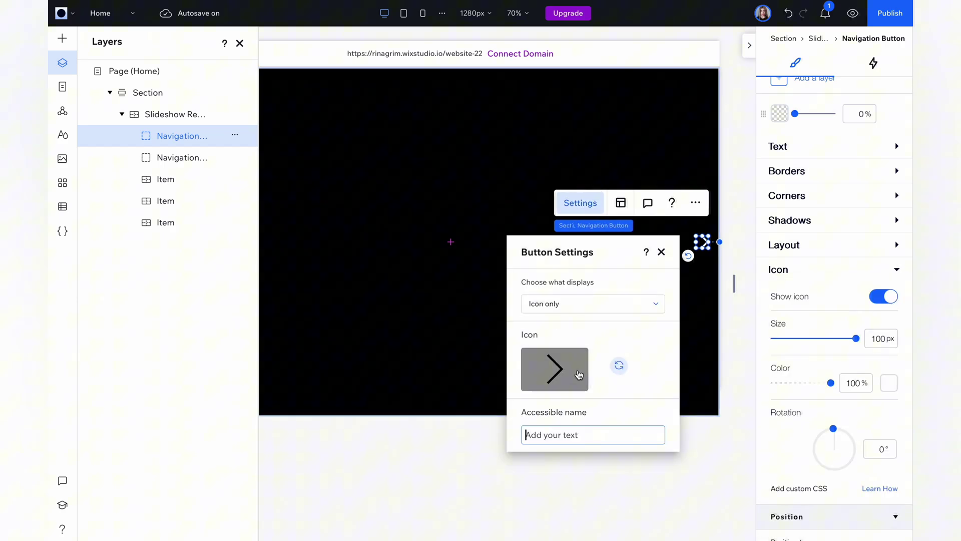
{"action": "left_click", "coordinate": [572, 373]}
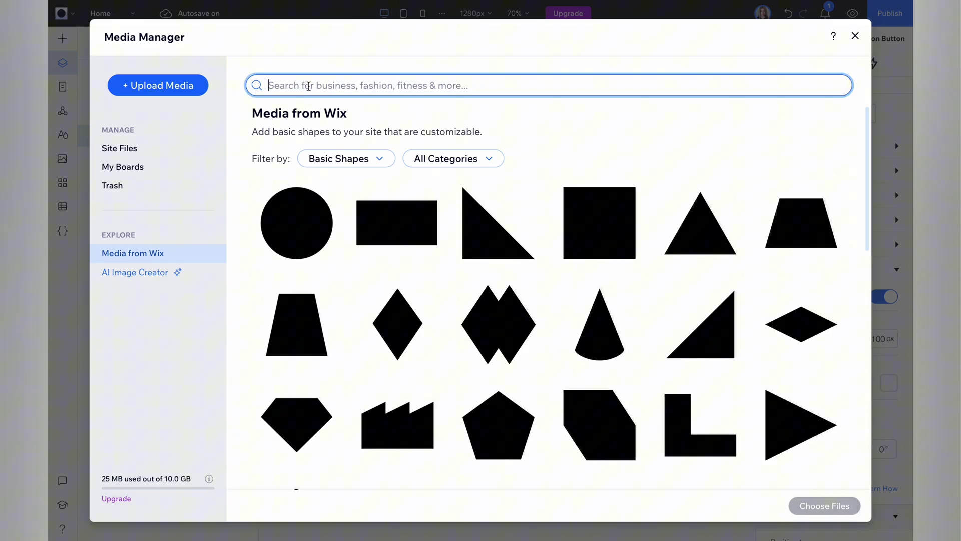
{"action": "type", "text": "arrow"}
{"action": "key", "text": "Return"}
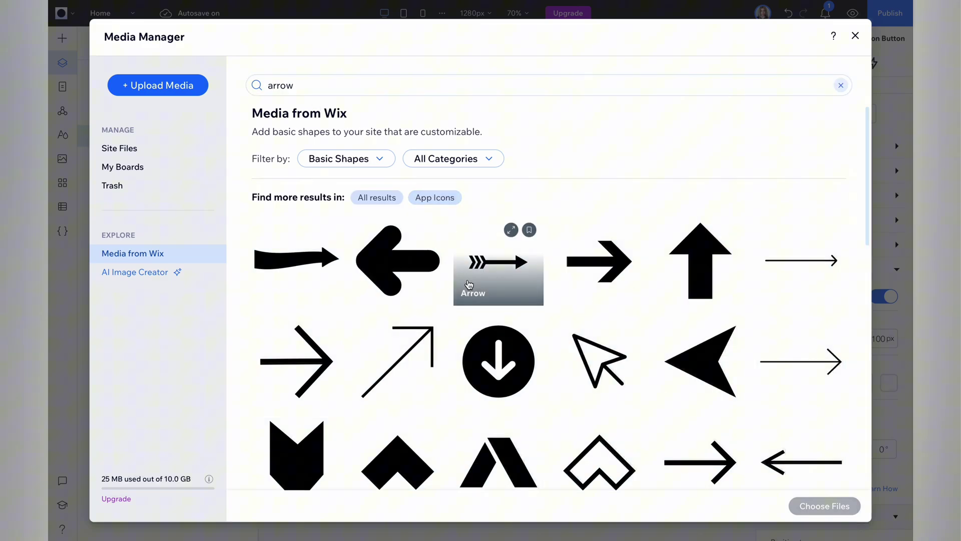
{"action": "scroll", "coordinate": [469, 285], "scroll_direction": "down", "scroll_amount": 10}
{"action": "scroll", "coordinate": [469, 285], "scroll_direction": "up", "scroll_amount": 10}
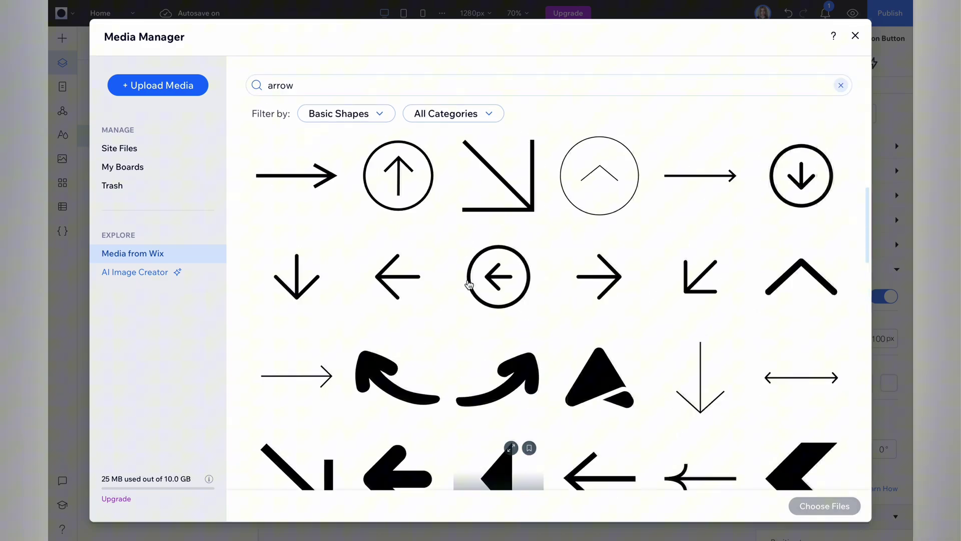
{"action": "left_click", "coordinate": [800, 315]}
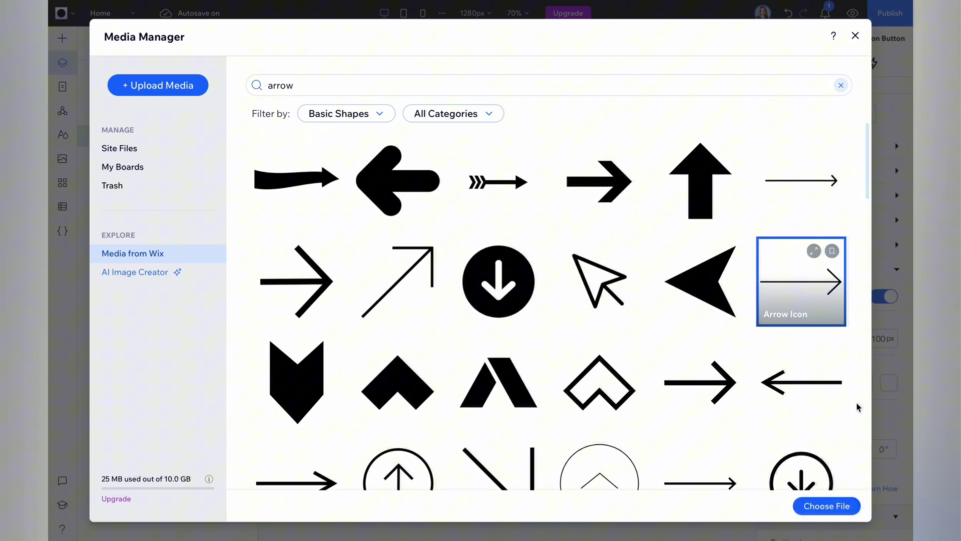
{"action": "left_click", "coordinate": [829, 504]}
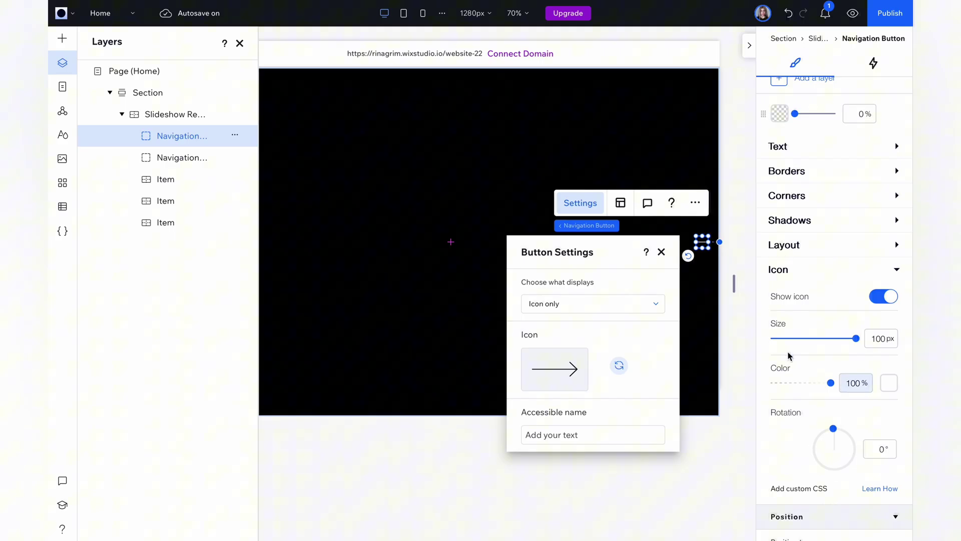
{"action": "left_click", "coordinate": [664, 256]}
Resize the navigation button to 200 × 200 px.
{"action": "scroll", "coordinate": [801, 216], "scroll_direction": "up", "scroll_amount": 5}
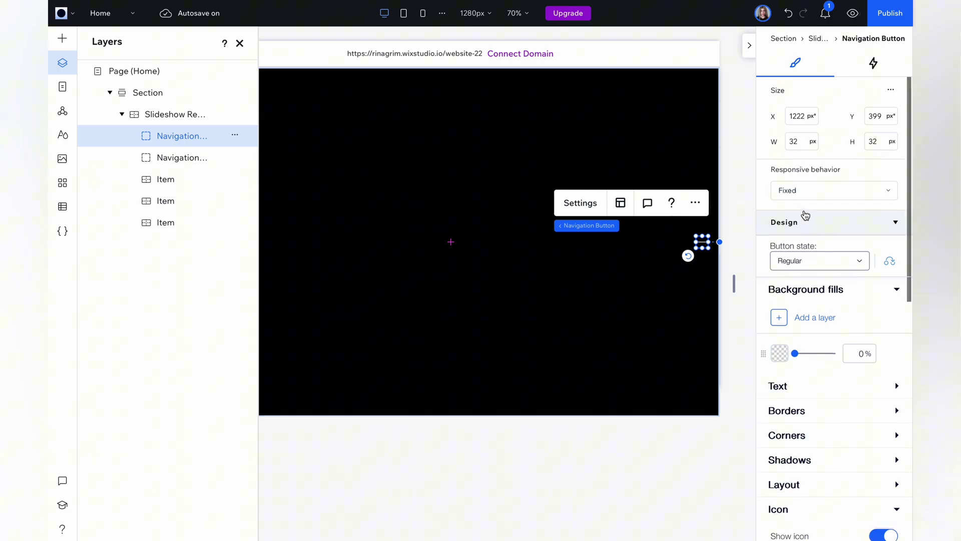
{"action": "left_click", "coordinate": [800, 170]}
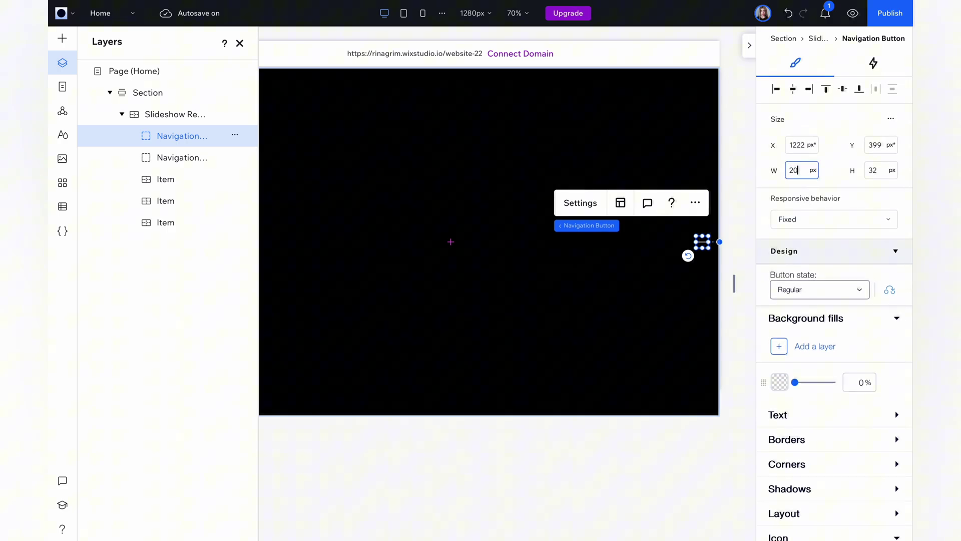
{"action": "type", "text": "200"}
{"action": "left_click", "coordinate": [877, 173]}
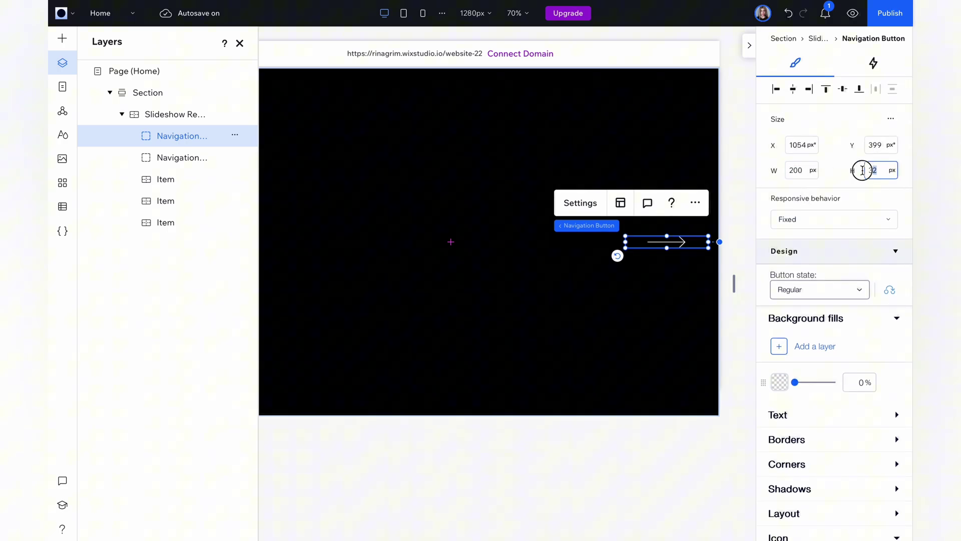
{"action": "type", "text": "200"}
{"action": "key", "text": "Return"}
{"action": "scroll", "coordinate": [492, 431], "scroll_direction": "left", "scroll_amount": 5}
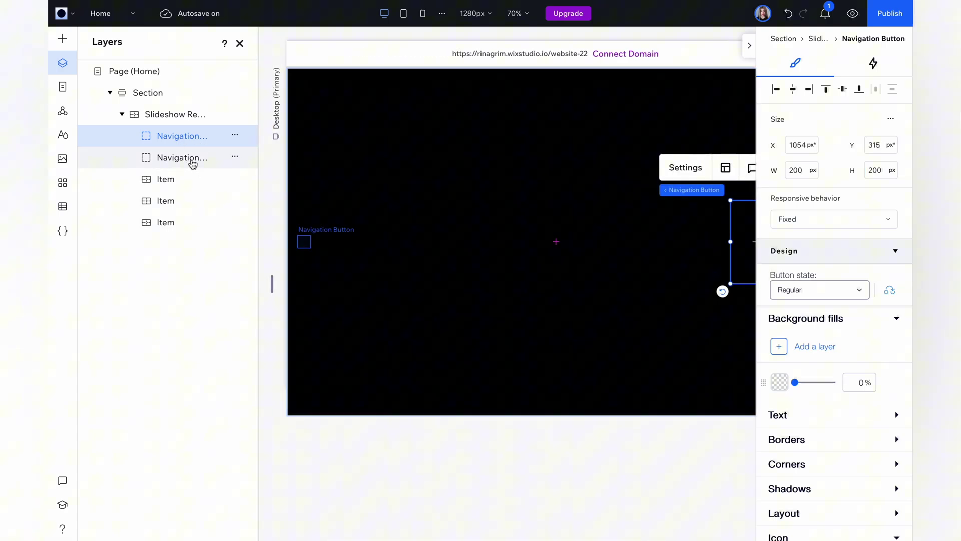
Replace the second navigation button's icon with the thin straight arrow found by searching 'arrow'.
{"action": "left_click", "coordinate": [192, 164]}
{"action": "scroll", "coordinate": [837, 473], "scroll_direction": "down", "scroll_amount": 5}
{"action": "left_click", "coordinate": [882, 299]}
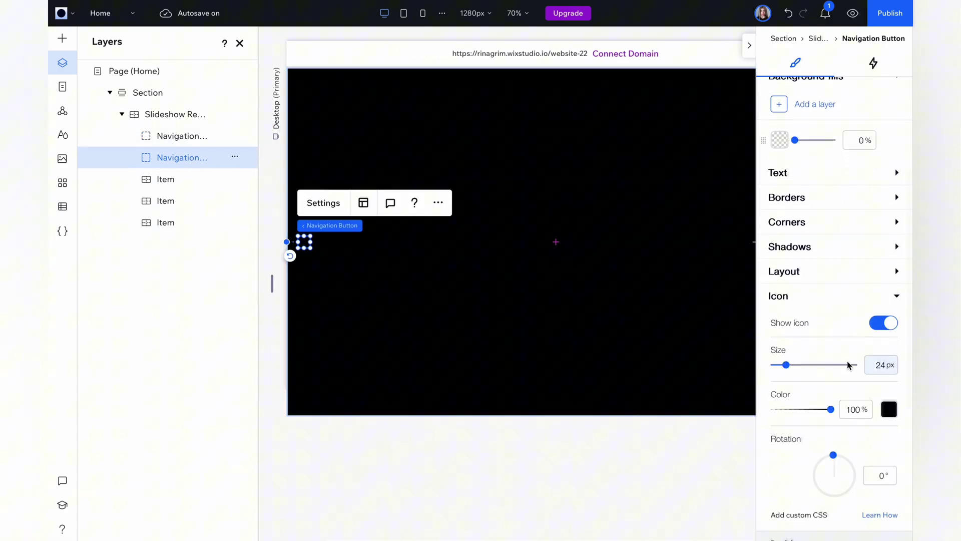
{"action": "left_click", "coordinate": [890, 410]}
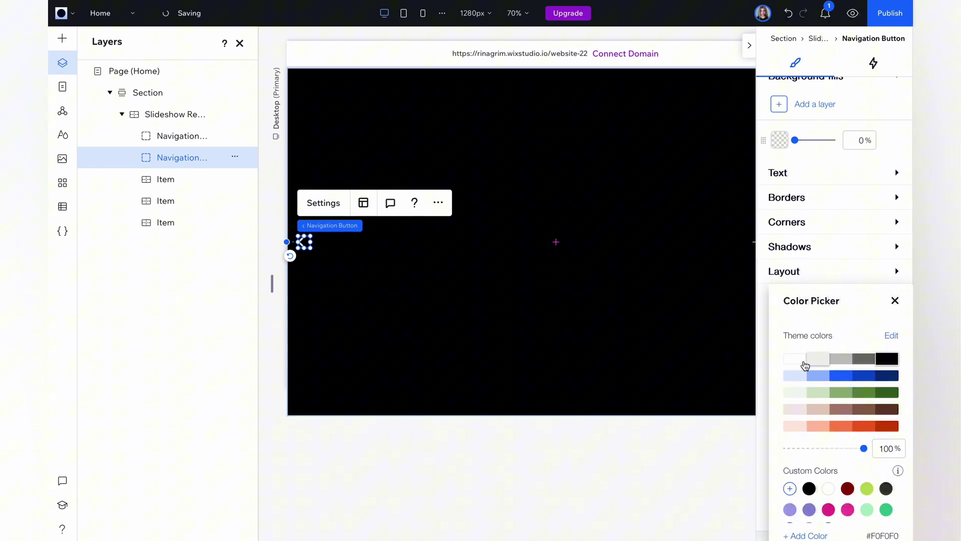
{"action": "left_click", "coordinate": [895, 301]}
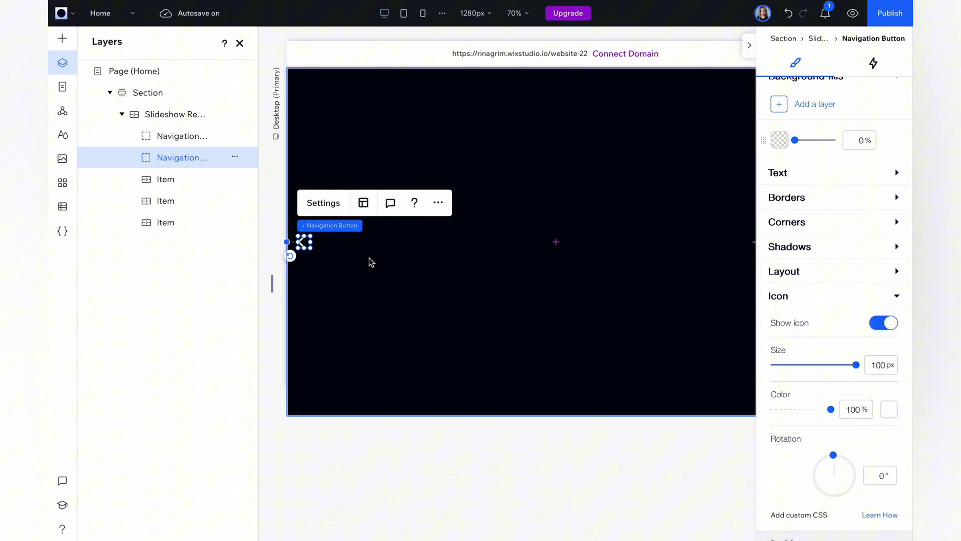
{"action": "left_click", "coordinate": [332, 204]}
{"action": "left_click", "coordinate": [393, 369]}
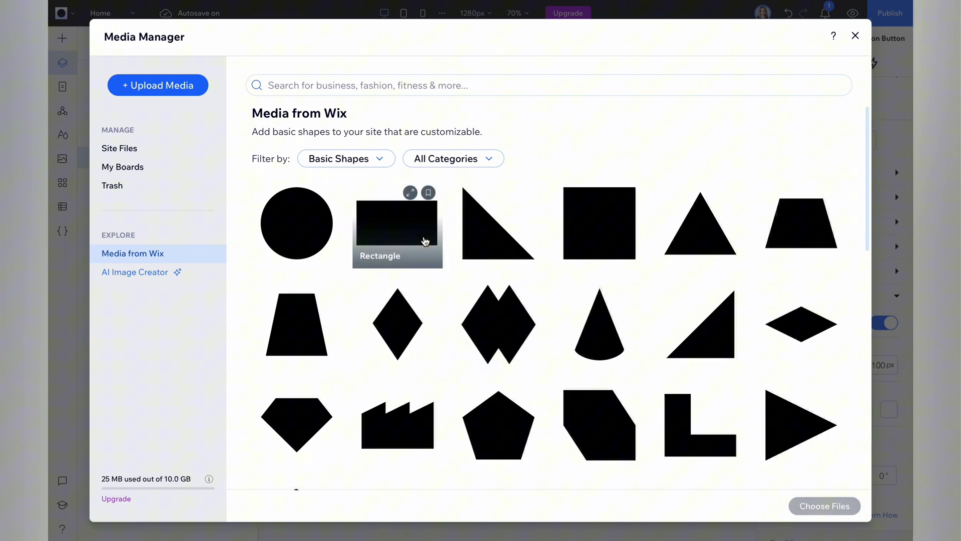
{"action": "left_click", "coordinate": [356, 90]}
{"action": "type", "text": "arrow"}
{"action": "key", "text": "Return"}
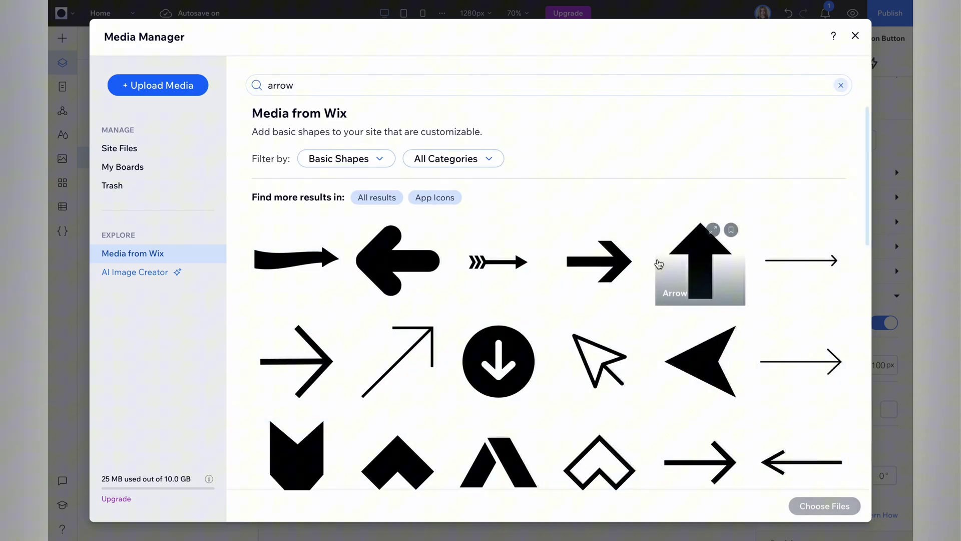
{"action": "left_click", "coordinate": [835, 376]}
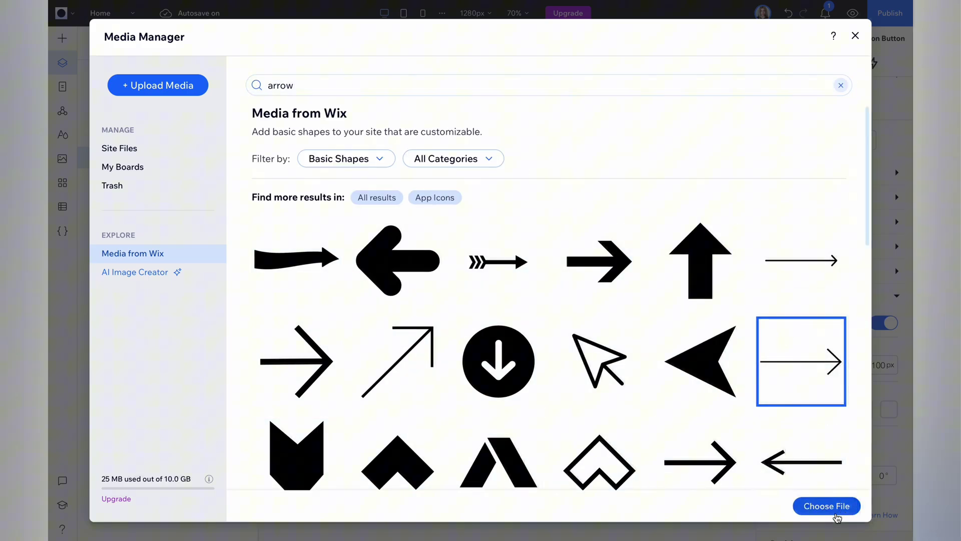
{"action": "left_click", "coordinate": [836, 512]}
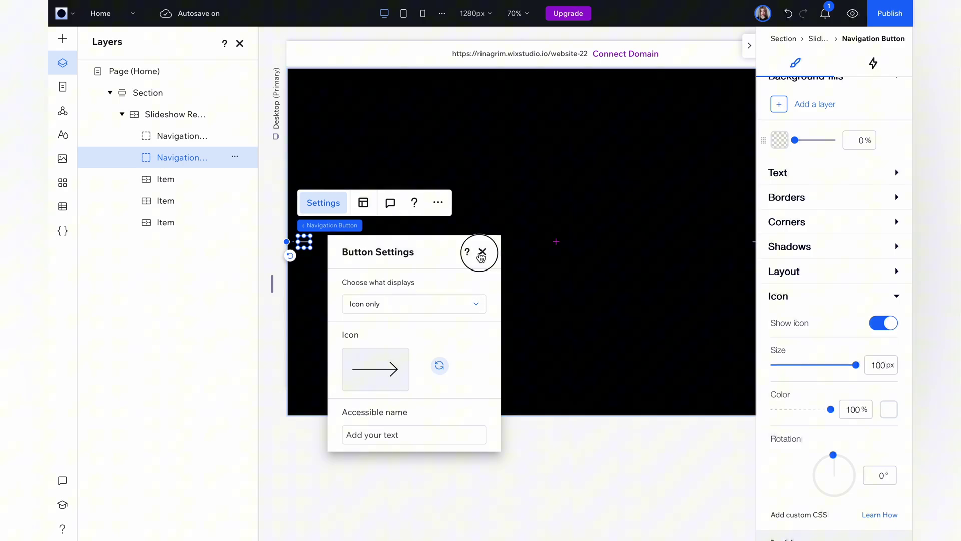
{"action": "left_click", "coordinate": [481, 252]}
Make the second button 200 × 200 px and rotate it 180° to point left.
{"action": "scroll", "coordinate": [848, 232], "scroll_direction": "up", "scroll_amount": 5}
{"action": "left_click", "coordinate": [796, 170]}
{"action": "type", "text": "2"}
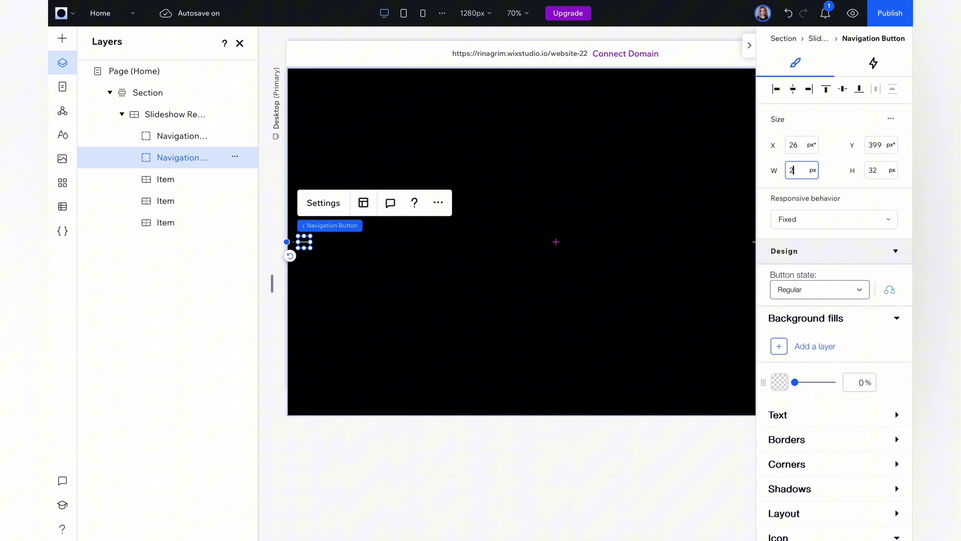
{"action": "type", "text": "00"}
{"action": "left_click", "coordinate": [880, 171]}
{"action": "type", "text": "200"}
{"action": "key", "text": "Return"}
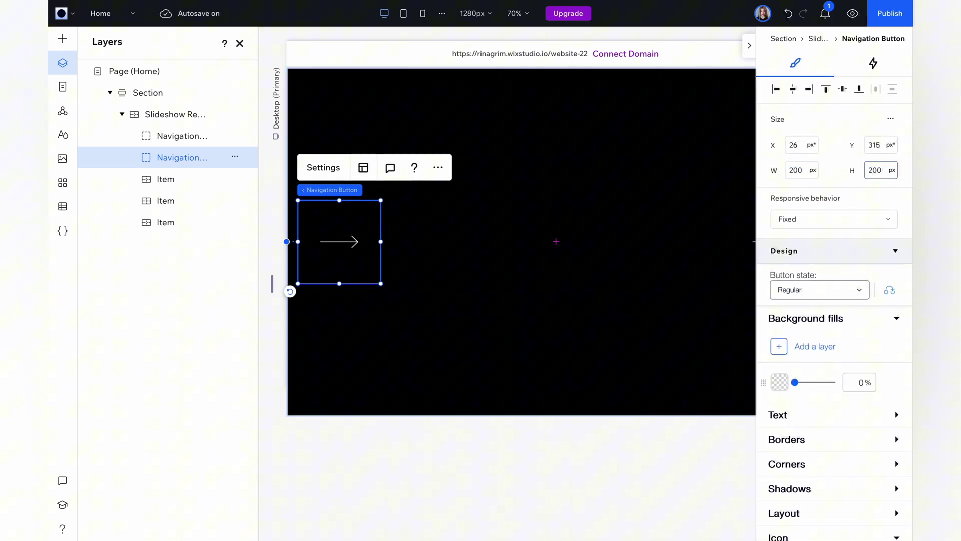
{"action": "left_click_drag", "start_coordinate": [289, 290], "coordinate": [373, 209]}
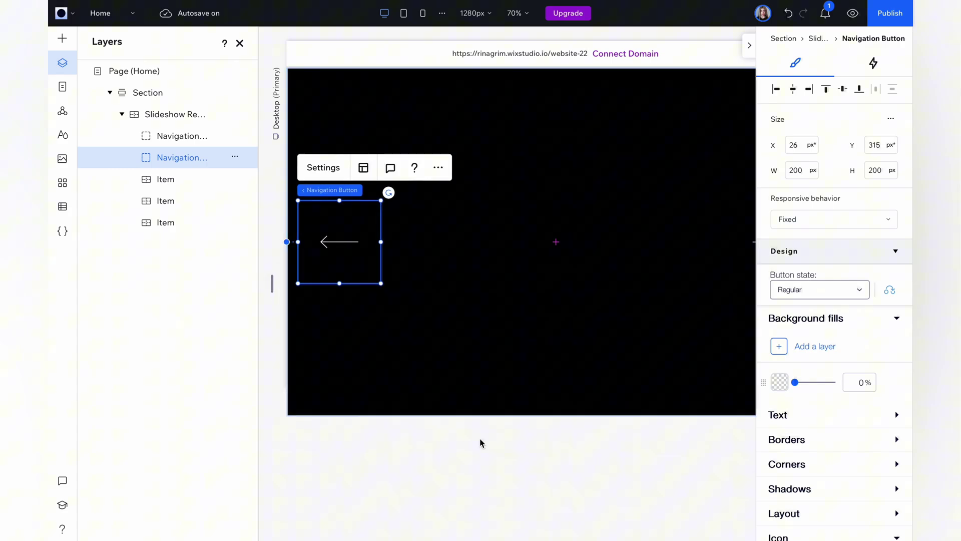
{"action": "scroll", "coordinate": [480, 442], "scroll_direction": "right", "scroll_amount": 3}
{"action": "scroll", "coordinate": [481, 442], "scroll_direction": "down", "scroll_amount": 1}
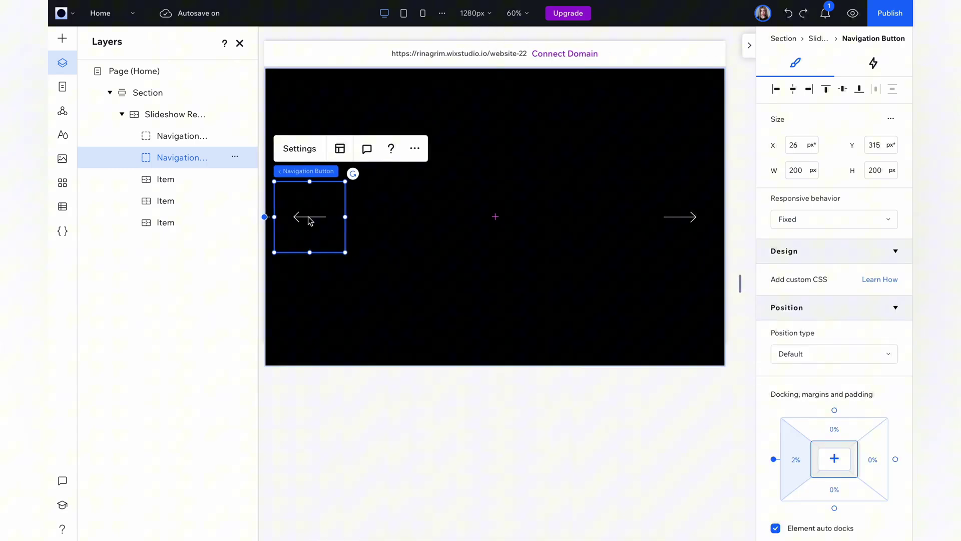
Place the left and right navigation buttons in containers named left-arrow and right-arrow.
{"action": "right_click", "coordinate": [309, 218]}
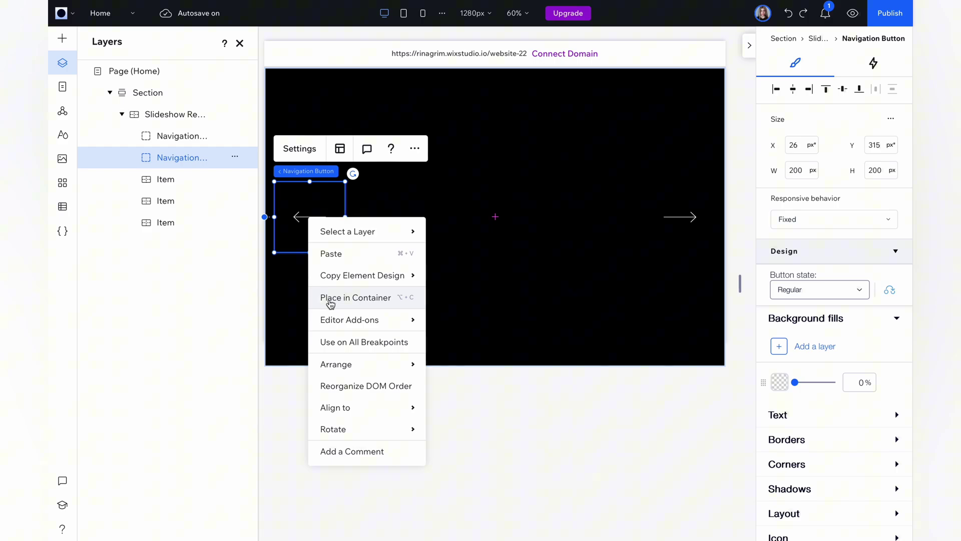
{"action": "left_click", "coordinate": [391, 300]}
{"action": "left_click", "coordinate": [181, 143]}
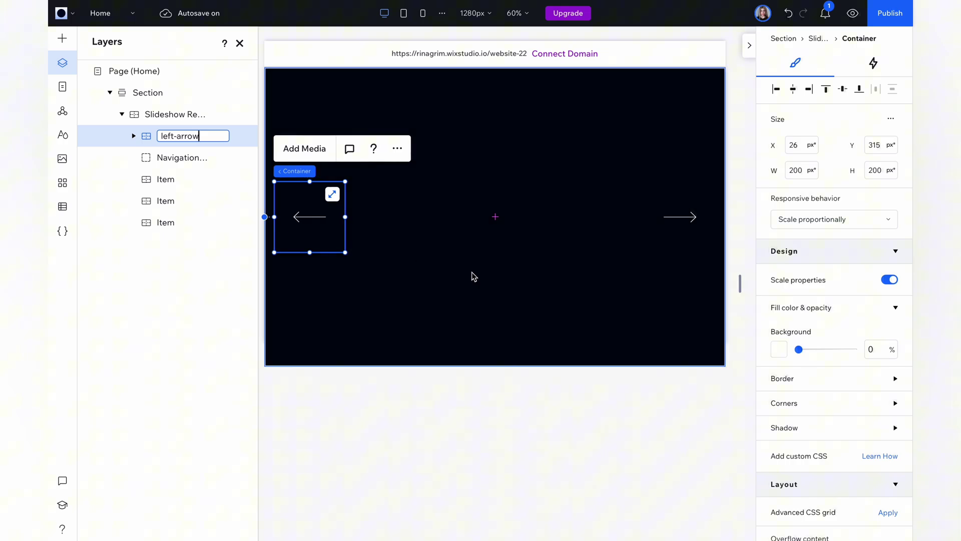
{"action": "left_click", "coordinate": [676, 215]}
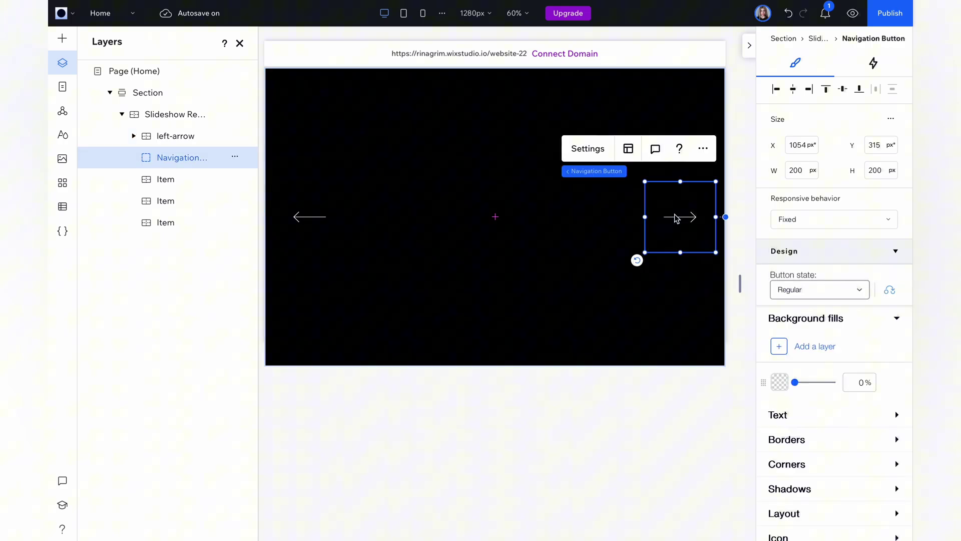
{"action": "right_click", "coordinate": [677, 216]}
{"action": "mouse_move", "coordinate": [687, 237]}
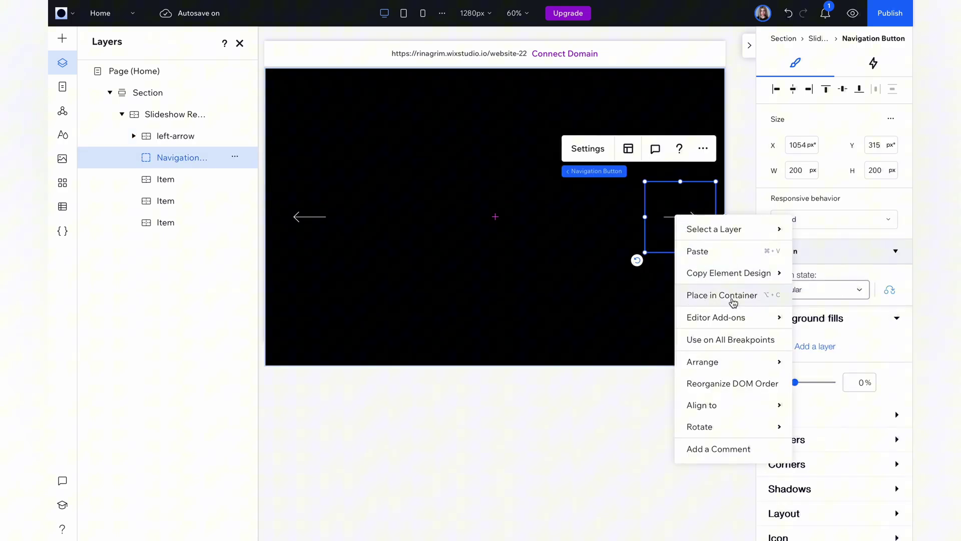
{"action": "left_click", "coordinate": [754, 300]}
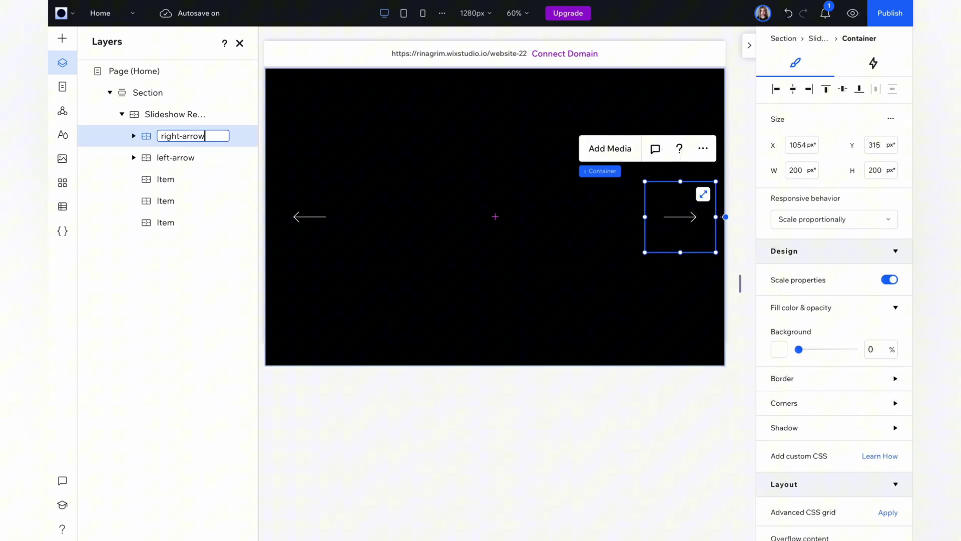
Confirm the right-arrow name and drop a new container over the left arrow.
{"action": "key", "text": "Return"}
{"action": "left_click", "coordinate": [287, 229]}
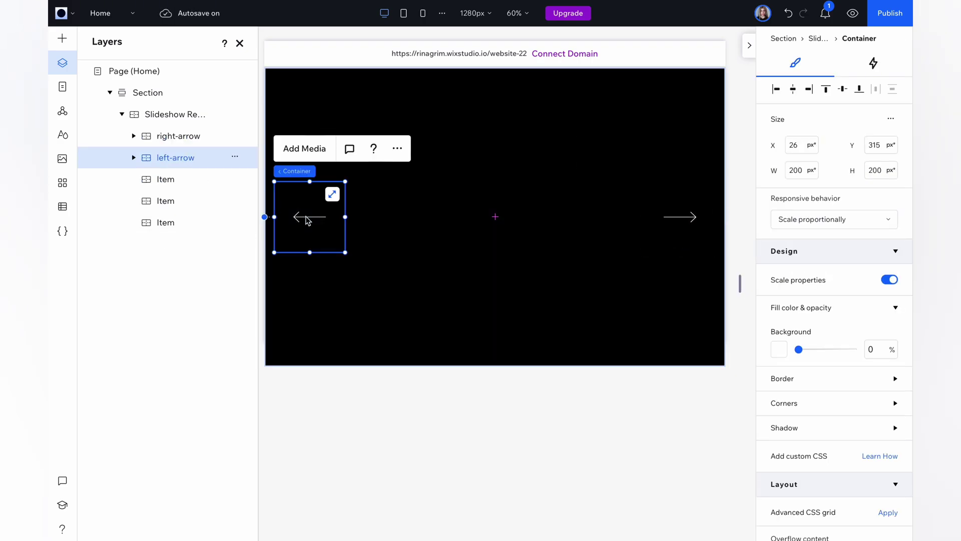
{"action": "left_click", "coordinate": [63, 39]}
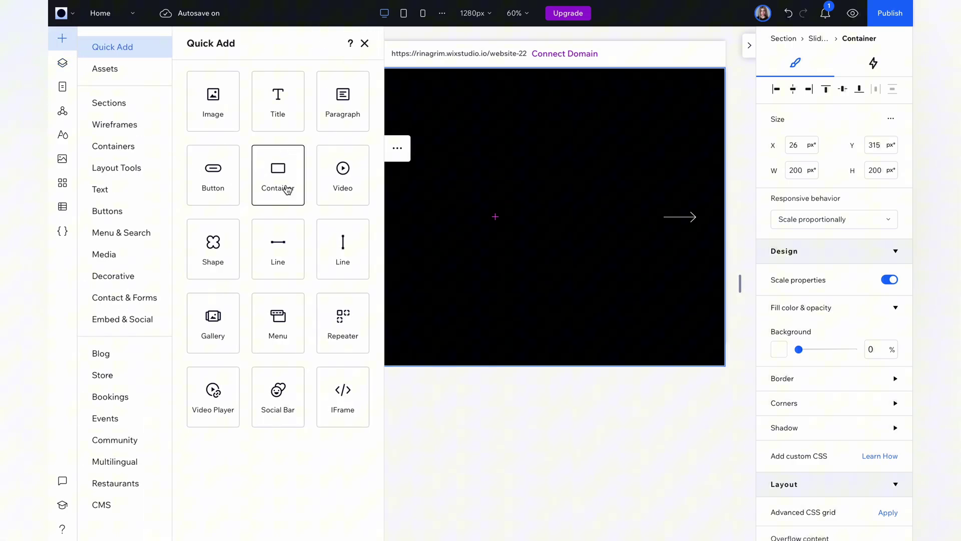
{"action": "left_click_drag", "start_coordinate": [287, 189], "coordinate": [326, 212]}
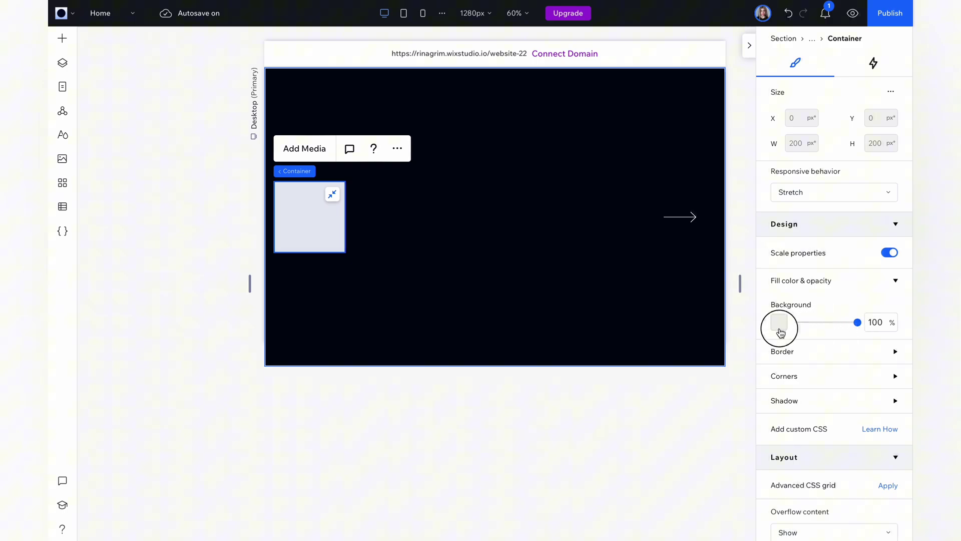
Make the container transparent with a 2 px white border and 500 px corner radius.
{"action": "left_click_drag", "start_coordinate": [781, 333], "coordinate": [773, 337]}
{"action": "scroll", "coordinate": [772, 337], "scroll_direction": "down", "scroll_amount": 3}
{"action": "left_click", "coordinate": [817, 278]}
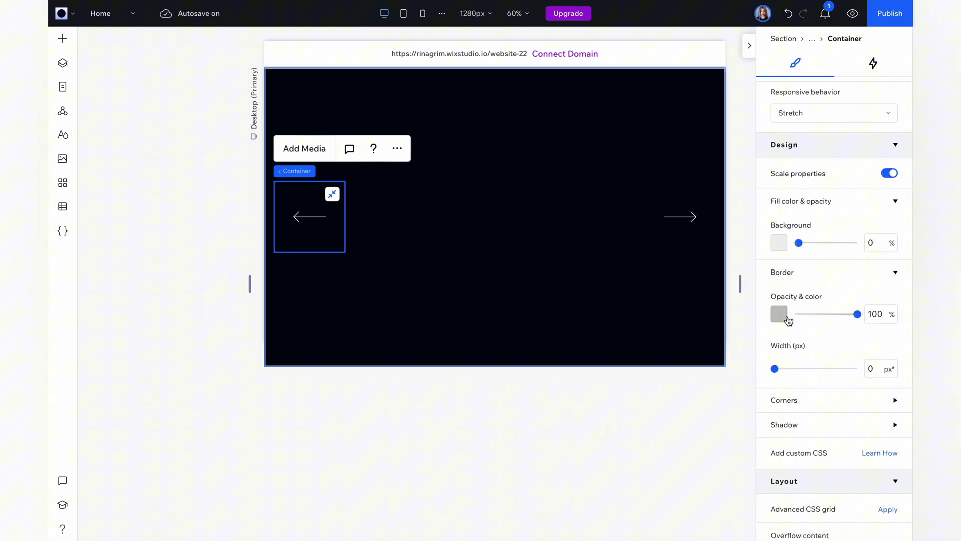
{"action": "left_click", "coordinate": [788, 321]}
{"action": "left_click", "coordinate": [789, 349]}
{"action": "left_click", "coordinate": [895, 294]}
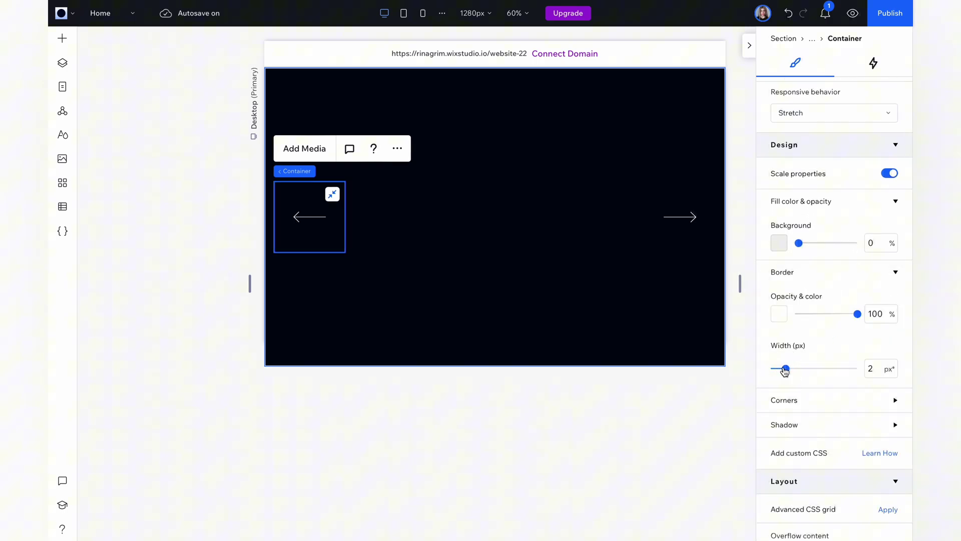
{"action": "scroll", "coordinate": [785, 371], "scroll_direction": "down", "scroll_amount": 2}
{"action": "left_click", "coordinate": [832, 318]}
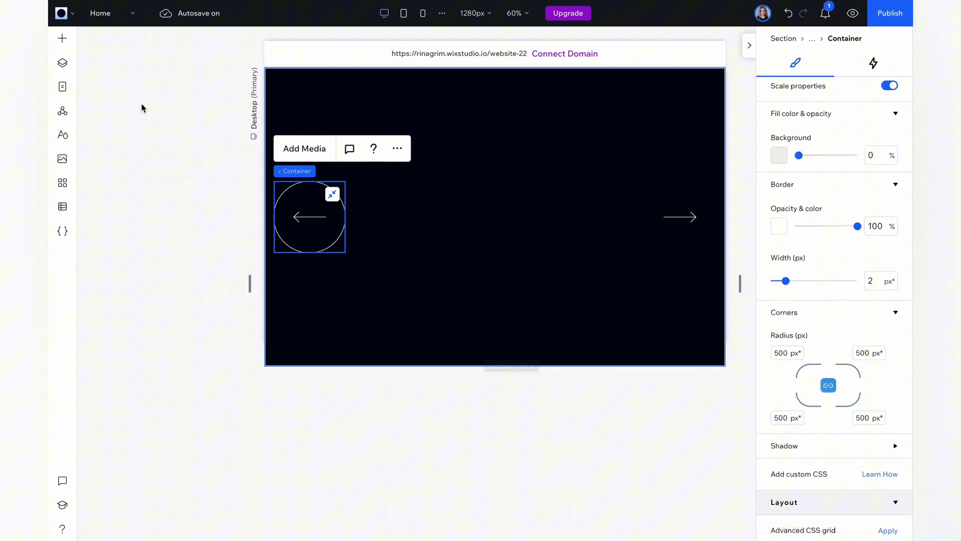
Rename the container 'round' and move it below the arrow button in Layers.
{"action": "left_click", "coordinate": [62, 68]}
{"action": "double_click", "coordinate": [185, 178]}
{"action": "type", "text": "round"}
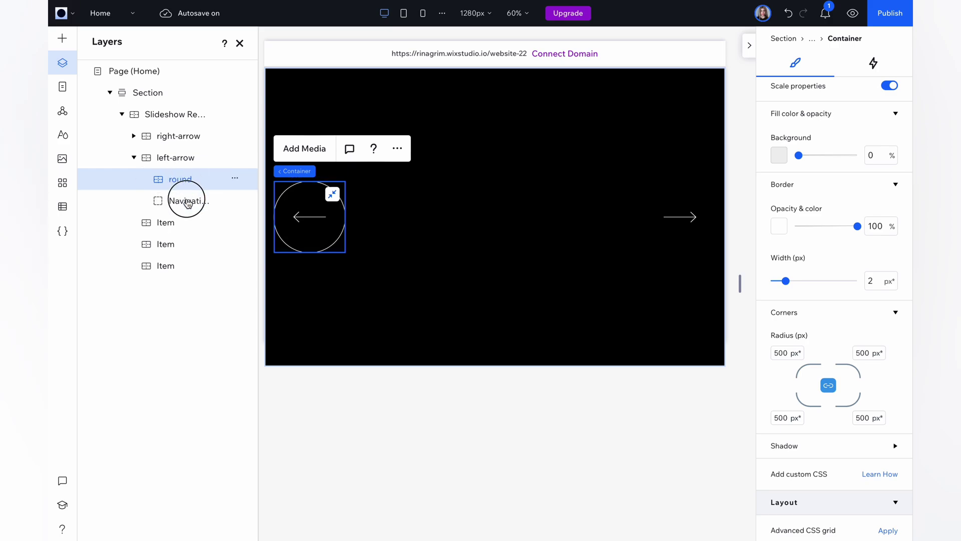
{"action": "left_click_drag", "start_coordinate": [186, 202], "coordinate": [188, 212]}
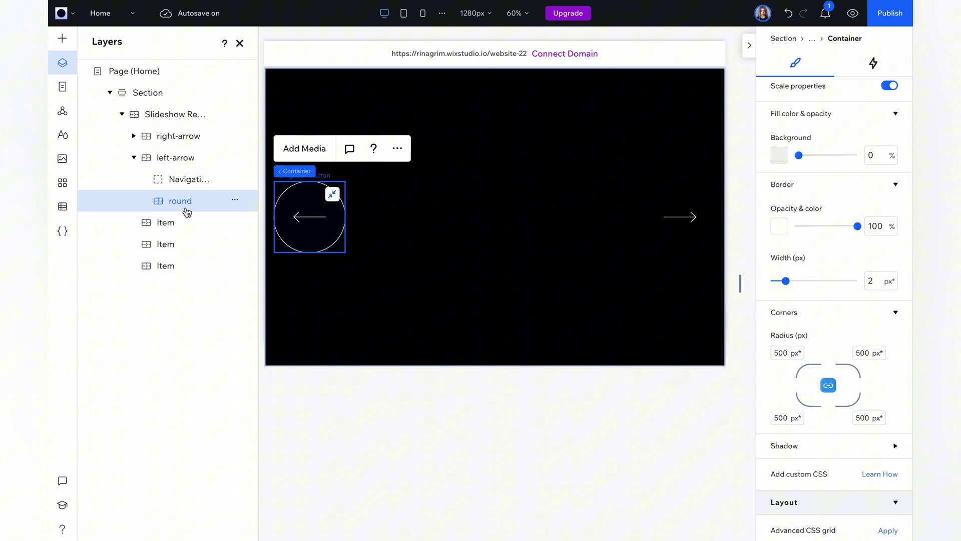
Add a transparent white-bordered container with corner radius 100 over the right arrow, then align both circles.
{"action": "left_click", "coordinate": [240, 43]}
{"action": "left_click", "coordinate": [63, 39]}
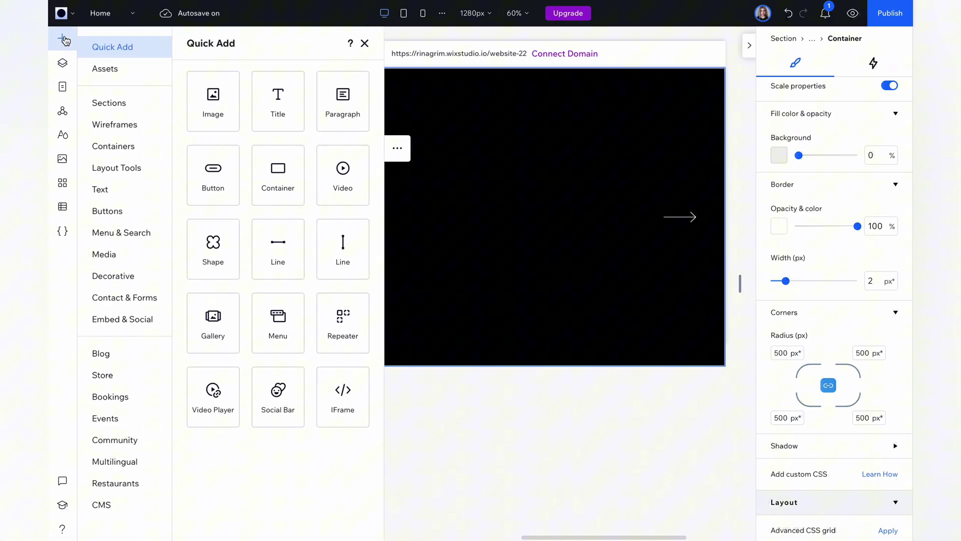
{"action": "left_click_drag", "start_coordinate": [274, 186], "coordinate": [751, 201]}
{"action": "left_click_drag", "start_coordinate": [856, 321], "coordinate": [798, 321]}
{"action": "left_click", "coordinate": [800, 351]}
{"action": "left_click", "coordinate": [894, 479]}
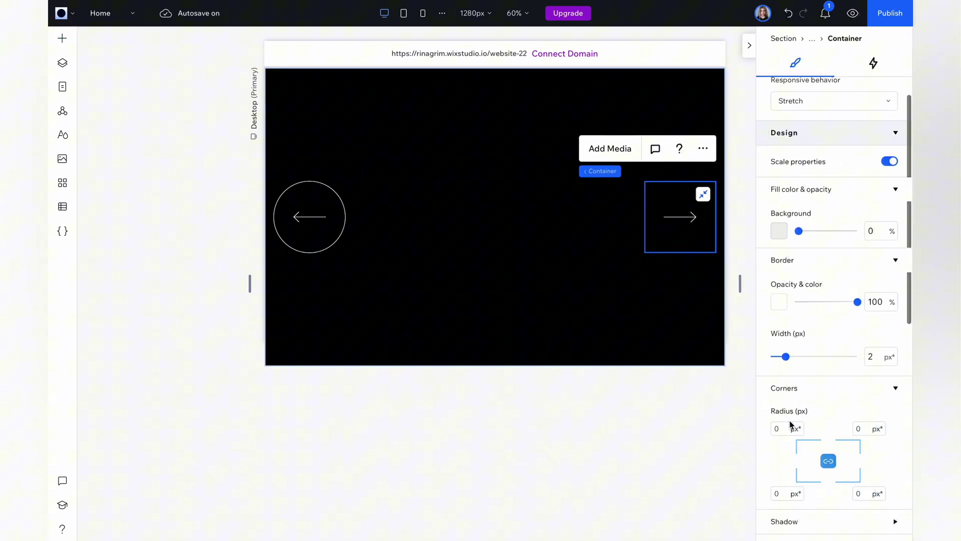
{"action": "left_click", "coordinate": [782, 427]}
{"action": "type", "text": "100"}
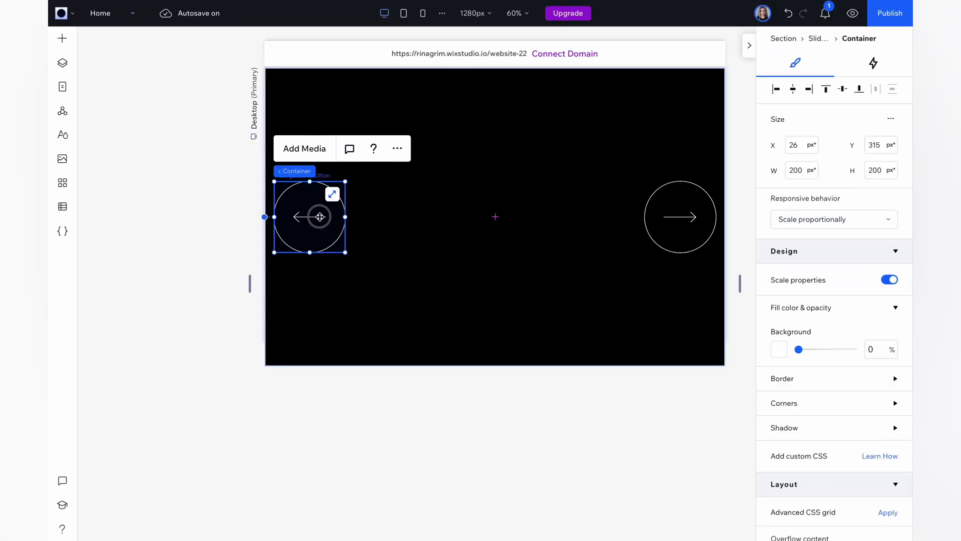
{"action": "left_click_drag", "start_coordinate": [318, 217], "coordinate": [285, 217]}
{"action": "left_click_drag", "start_coordinate": [681, 216], "coordinate": [702, 225]}
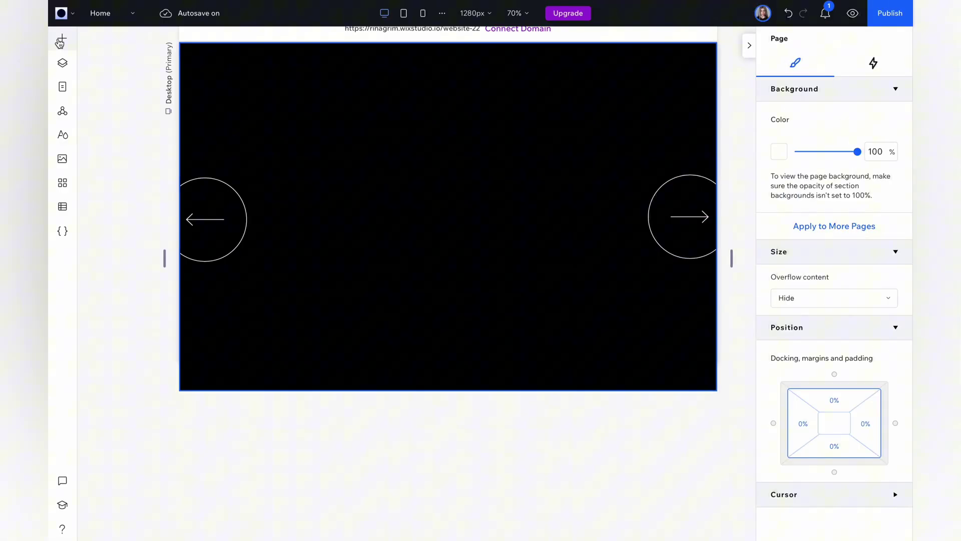
Add a title to the slide reading 'Engineered for Epic Climbs'.
{"action": "left_click", "coordinate": [61, 40]}
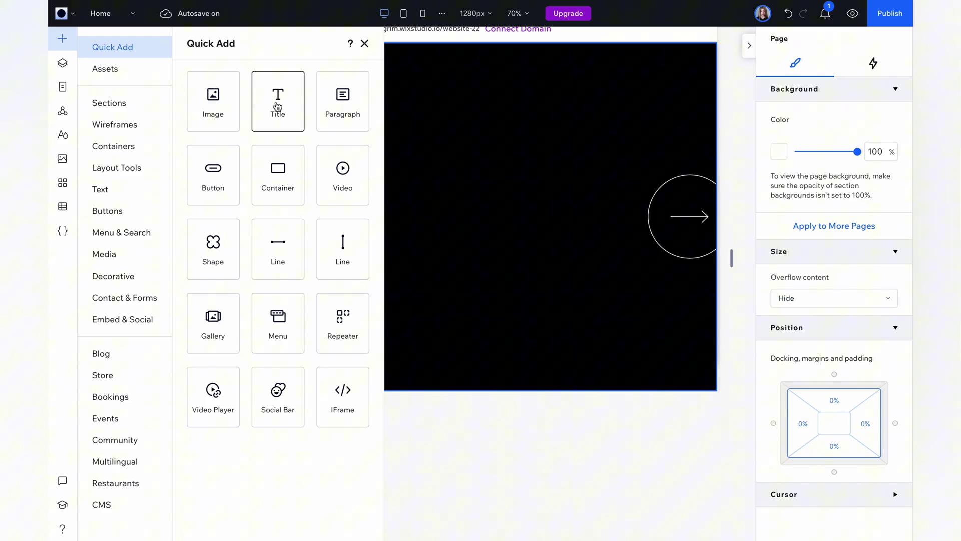
{"action": "left_click", "coordinate": [272, 110]}
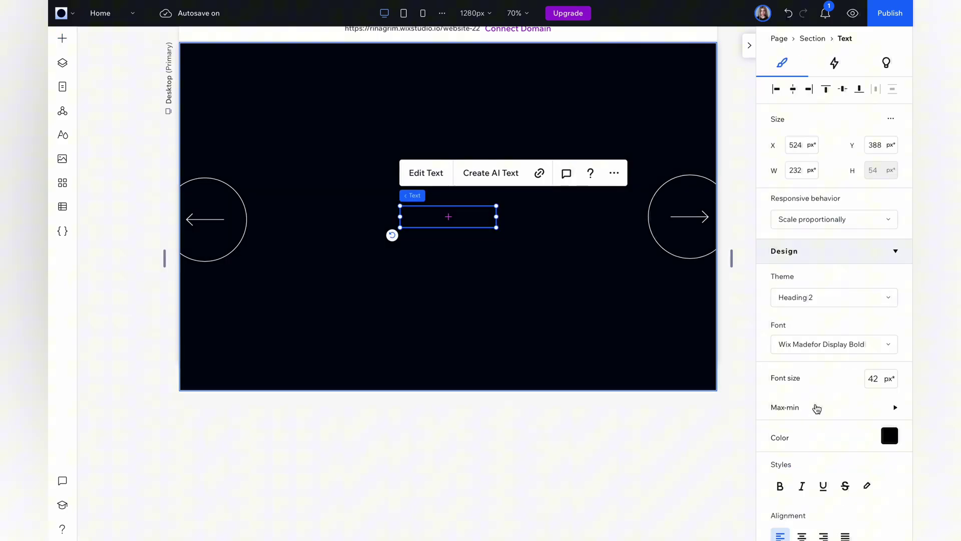
{"action": "left_click", "coordinate": [887, 436]}
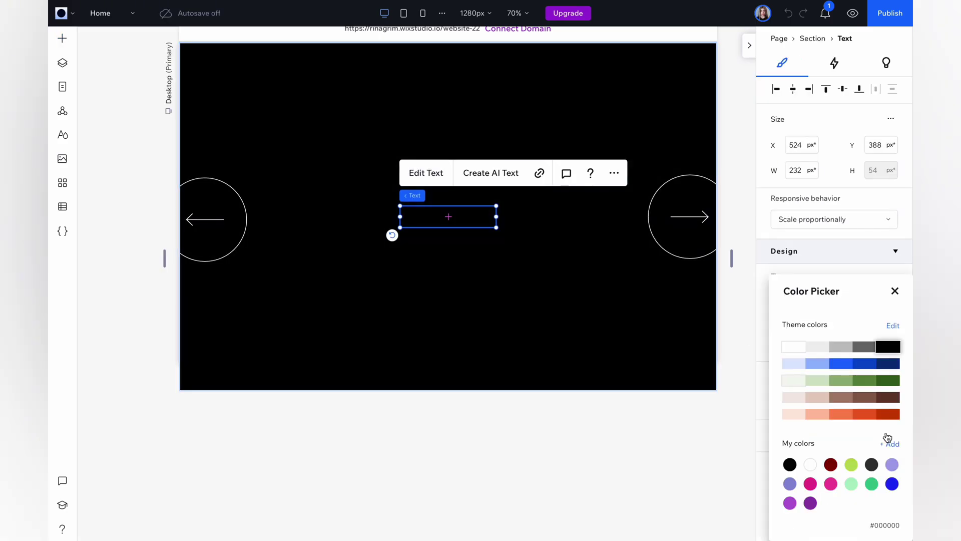
{"action": "left_click", "coordinate": [896, 292]}
{"action": "left_click", "coordinate": [426, 173]}
{"action": "type", "text": "Engineered for Epic Climbs"}
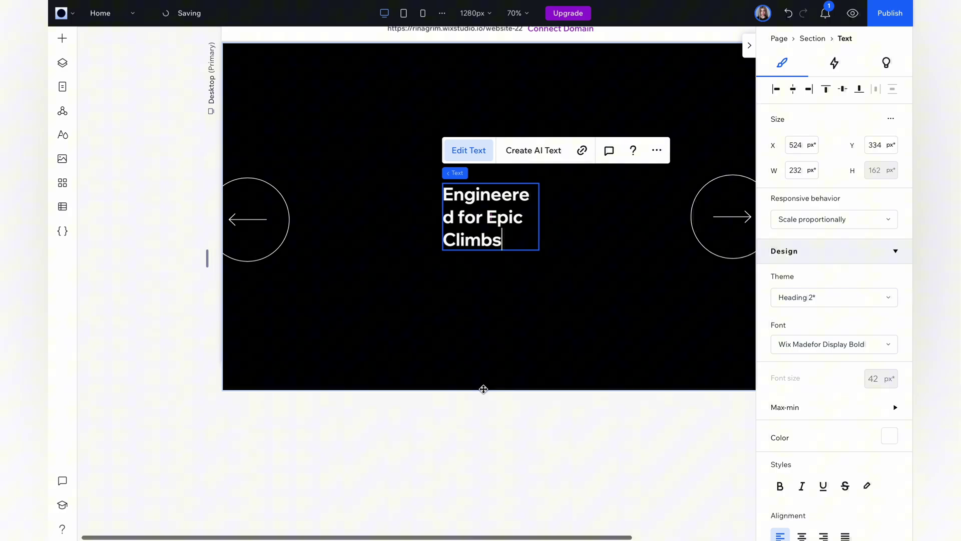
Set the title font to Glancyr Medium, widen it onto two lines, and move it lower left.
{"action": "key", "text": "ctrl+a"}
{"action": "left_click", "coordinate": [821, 344]}
{"action": "type", "text": "Glan"}
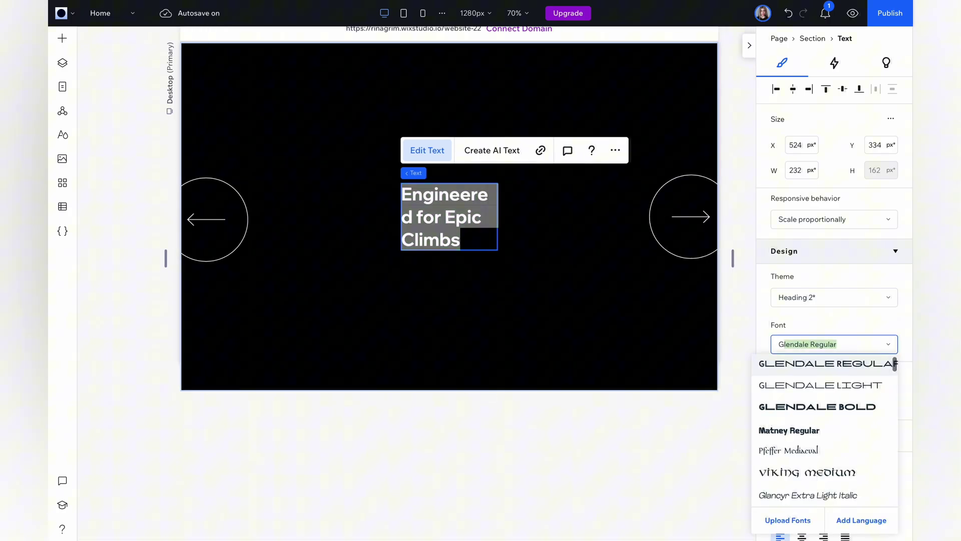
{"action": "type", "text": "cyr Med"}
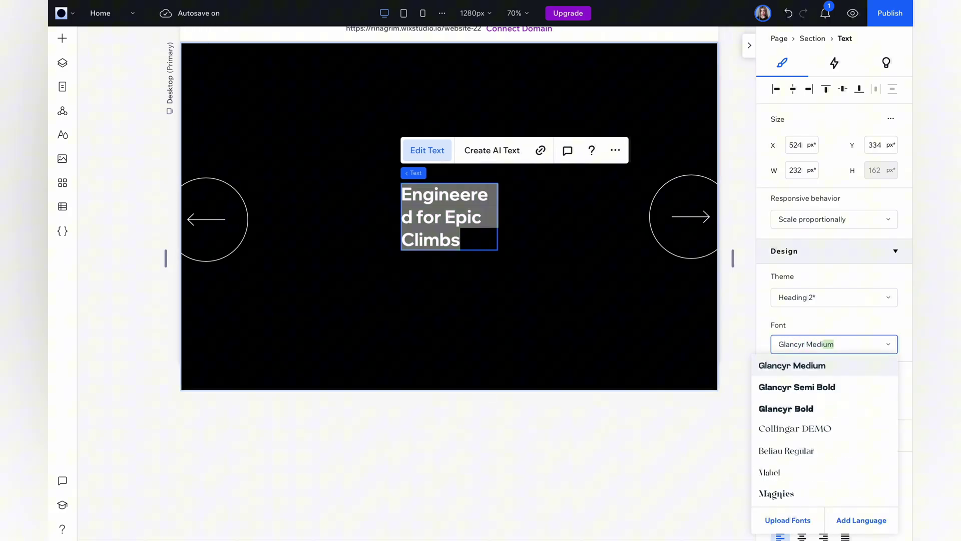
{"action": "key", "text": "Return"}
{"action": "left_click_drag", "start_coordinate": [498, 216], "coordinate": [549, 215]}
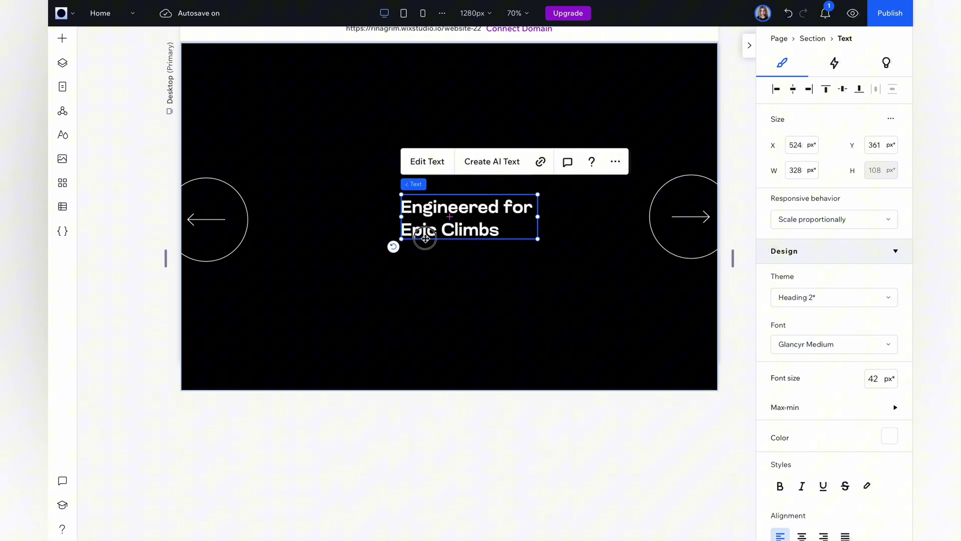
{"action": "left_click_drag", "start_coordinate": [471, 195], "coordinate": [319, 274]}
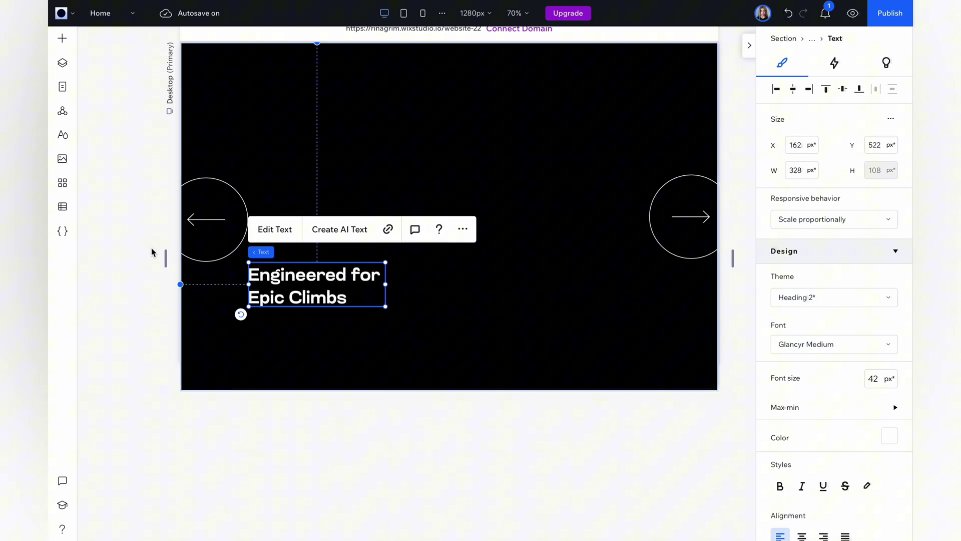
Place a widened white paragraph beneath the heading.
{"action": "left_click", "coordinate": [62, 39]}
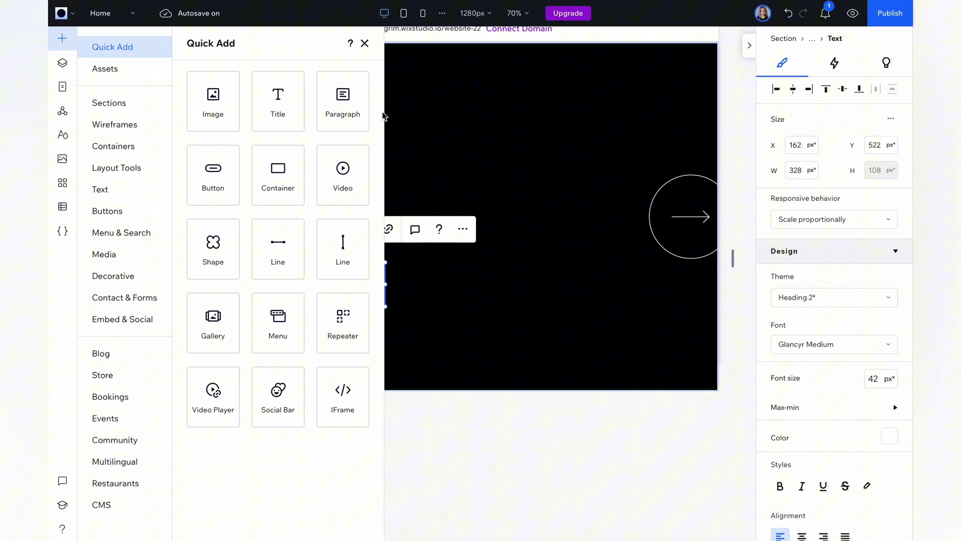
{"action": "left_click_drag", "start_coordinate": [353, 108], "coordinate": [343, 333]}
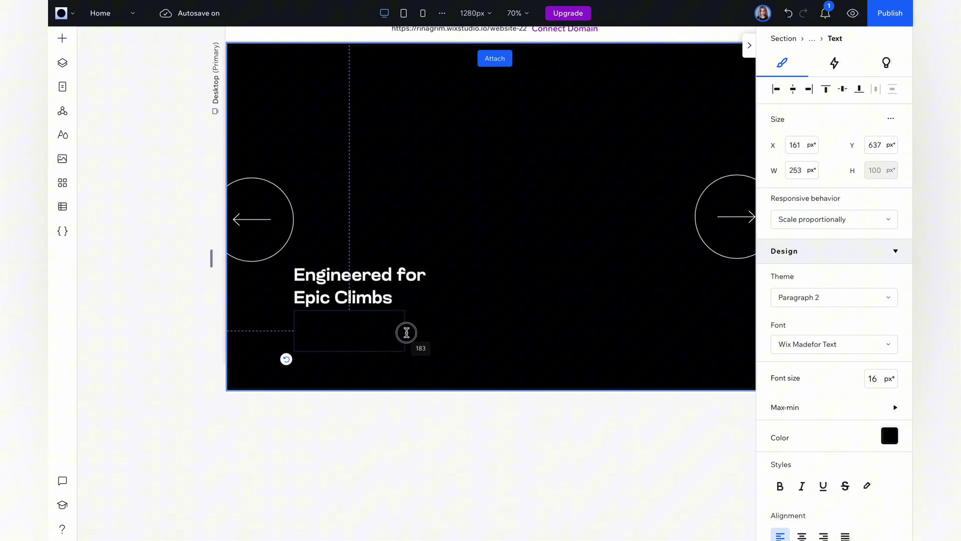
{"action": "left_click_drag", "start_coordinate": [405, 330], "coordinate": [435, 330]}
{"action": "left_click", "coordinate": [889, 436]}
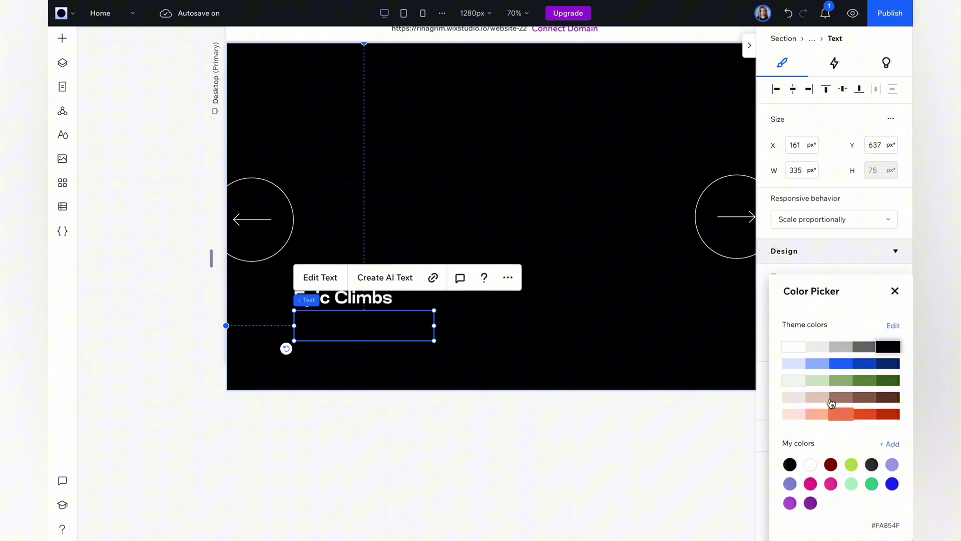
{"action": "left_click", "coordinate": [800, 349]}
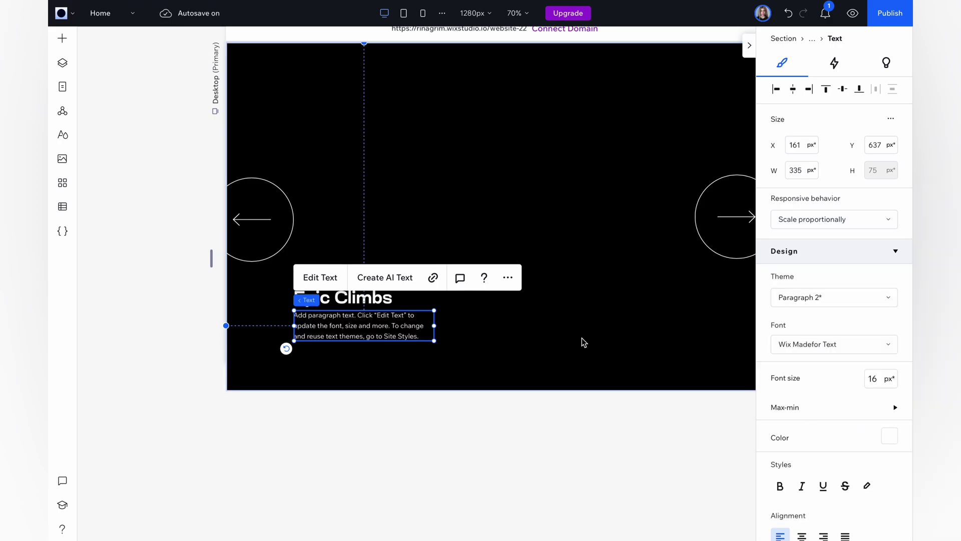
Paste the Zephyr bike description into the paragraph and set it to 14 px.
{"action": "left_click", "coordinate": [335, 280]}
{"action": "type", "text": "Carve your name into the mountains with the Zephyr. This ascent-crushing machine boasts an ultra-lightweight frame crafted from aerospace-grade materials, minimizing weight and maximizing your climbing efficiency."}
{"action": "key", "text": "ctrl+a"}
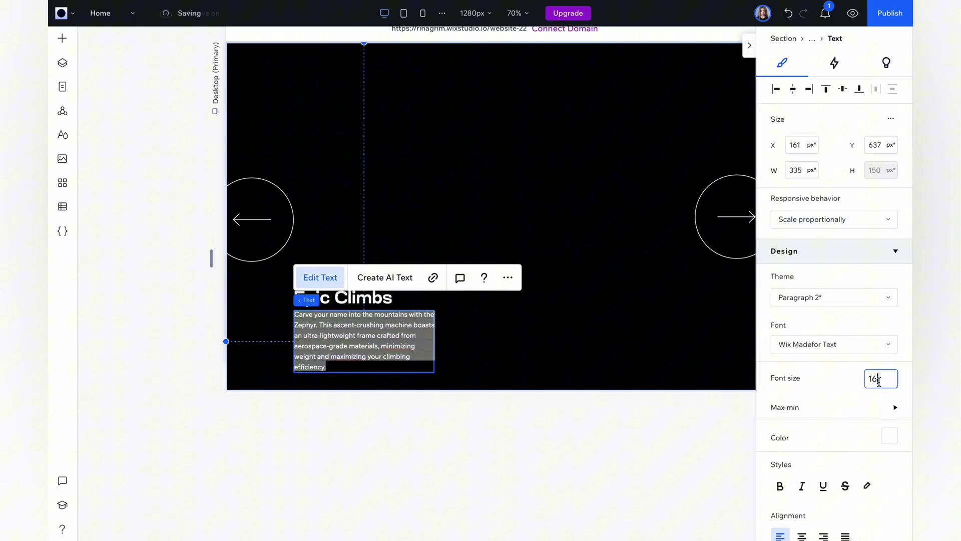
{"action": "type", "text": "14"}
{"action": "key", "text": "Return"}
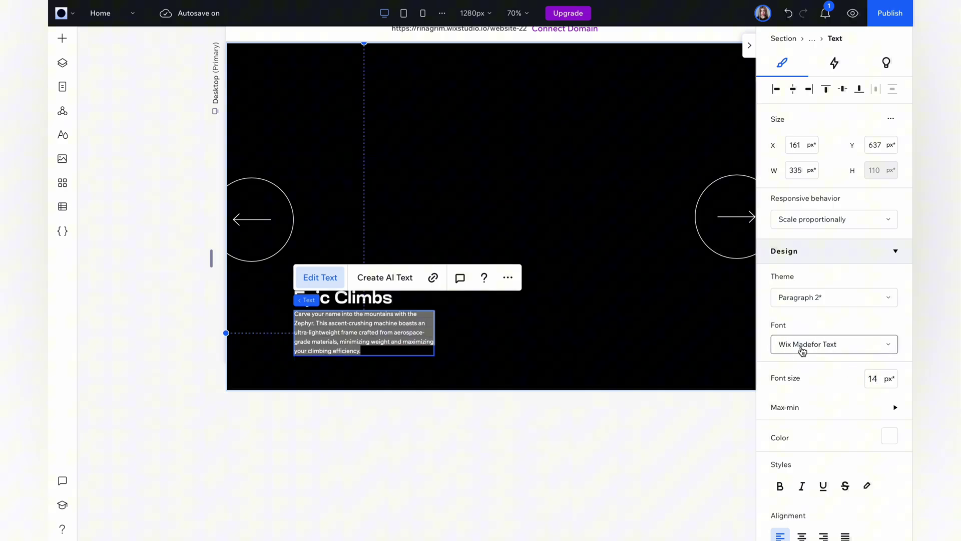
Apply the Azeret Mono font and widen the paragraph so its lines run longer.
{"action": "left_click", "coordinate": [802, 351]}
{"action": "scroll", "coordinate": [821, 425], "scroll_direction": "down", "scroll_amount": 3}
{"action": "left_click", "coordinate": [801, 365]}
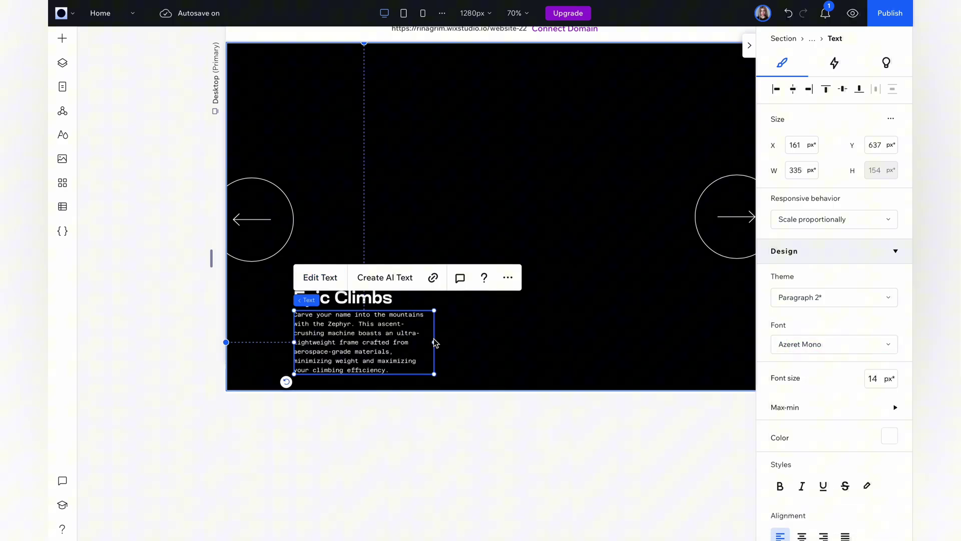
{"action": "left_click_drag", "start_coordinate": [435, 343], "coordinate": [475, 343]}
{"action": "left_click", "coordinate": [356, 300]}
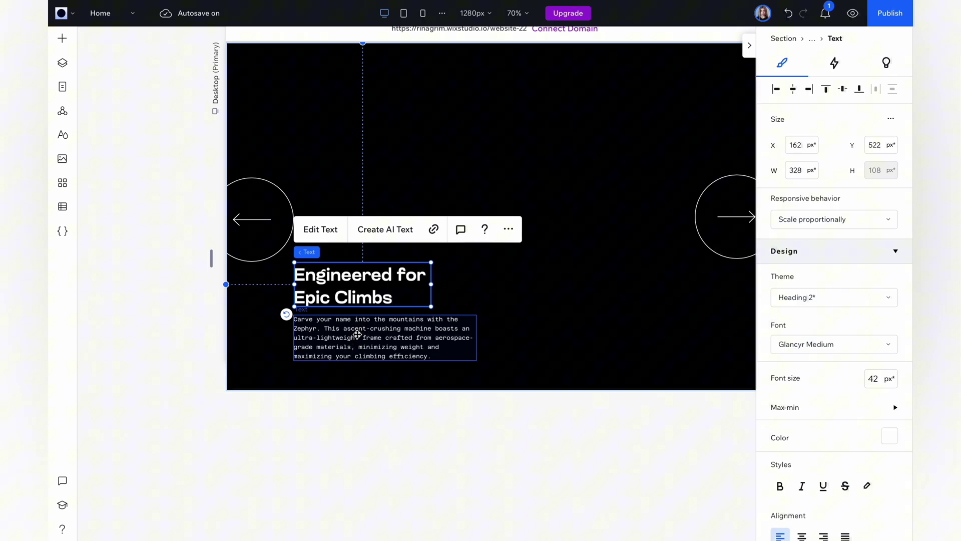
{"action": "left_click", "coordinate": [357, 334], "text": "shift"}
{"action": "left_click", "coordinate": [120, 291]}
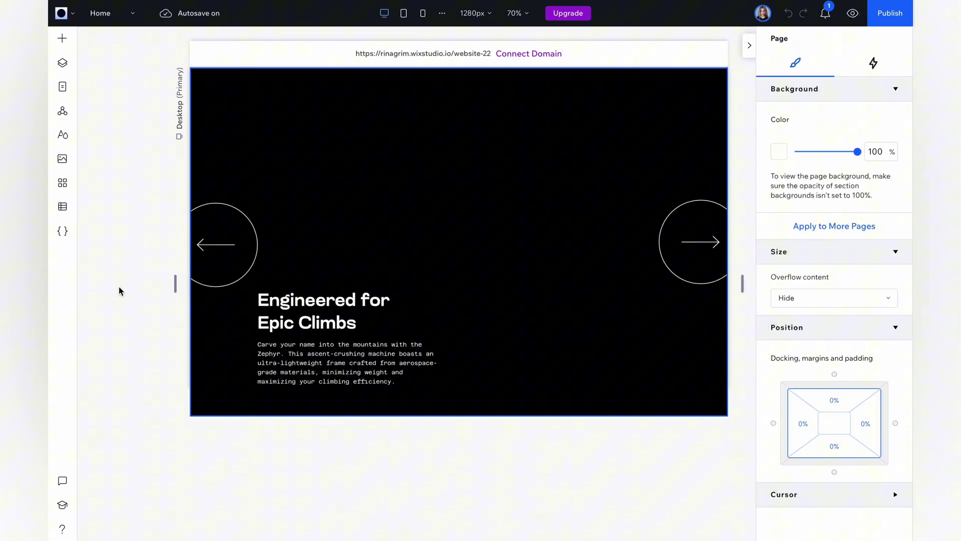
Add a View More button, enlarge it to about 258×76, and set its fill opacity to 0%.
{"action": "left_click", "coordinate": [62, 38]}
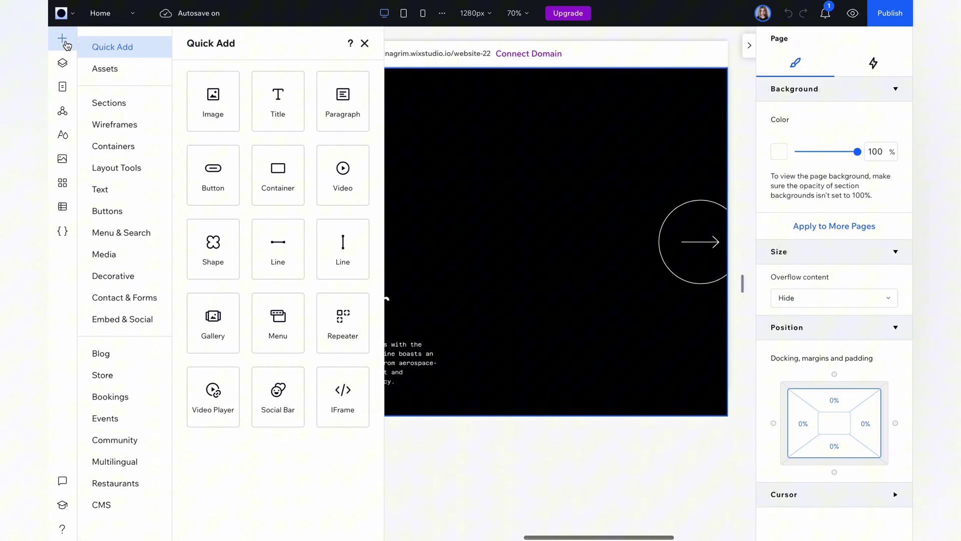
{"action": "left_click", "coordinate": [129, 217]}
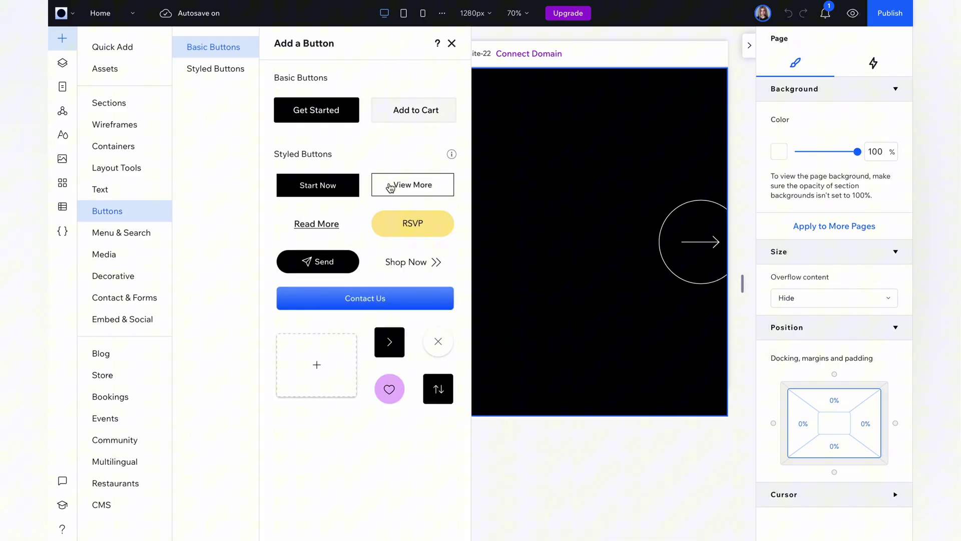
{"action": "left_click", "coordinate": [430, 188]}
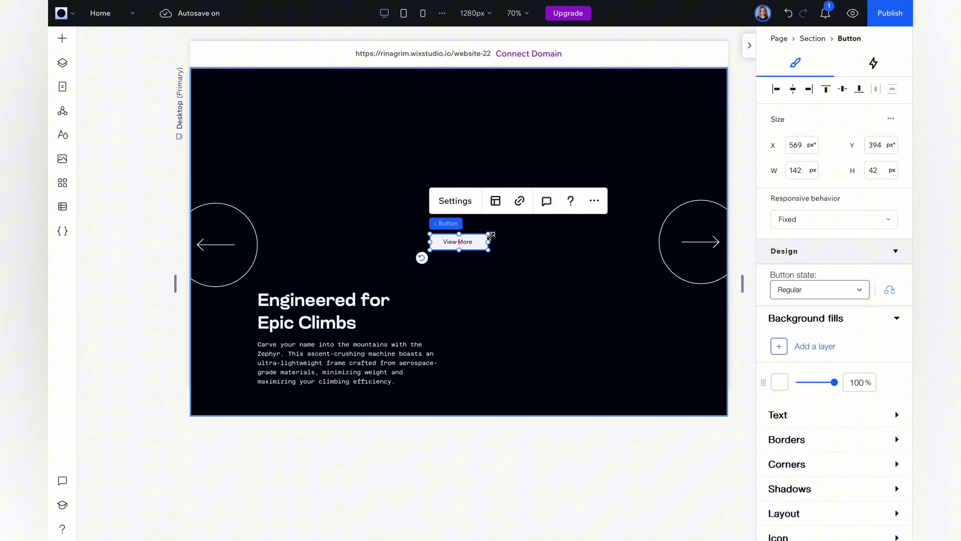
{"action": "left_click_drag", "start_coordinate": [484, 235], "coordinate": [629, 371]}
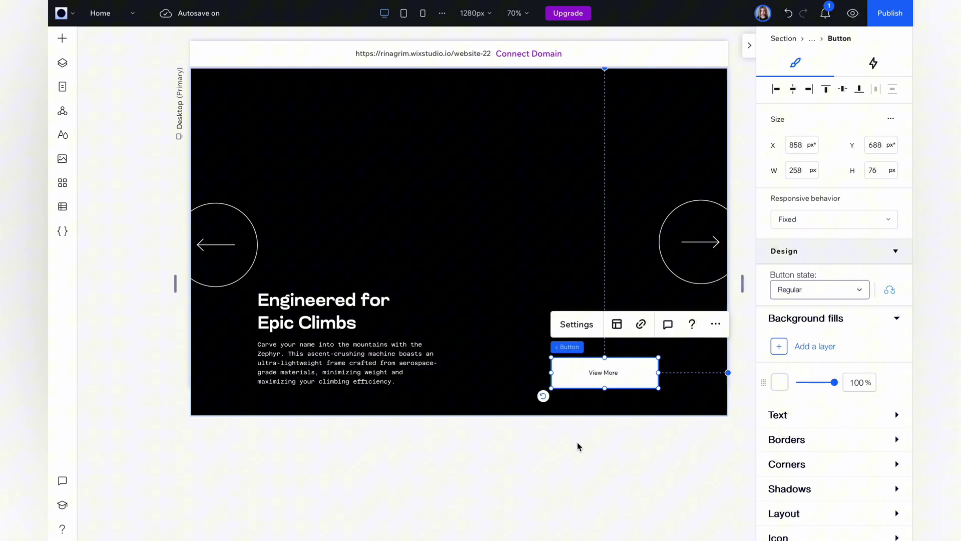
{"action": "scroll", "coordinate": [792, 435], "scroll_direction": "down", "scroll_amount": 3}
{"action": "left_click_drag", "start_coordinate": [834, 280], "coordinate": [779, 282]}
Make the button text white Glancyr Bold at 21 px.
{"action": "left_click", "coordinate": [783, 314]}
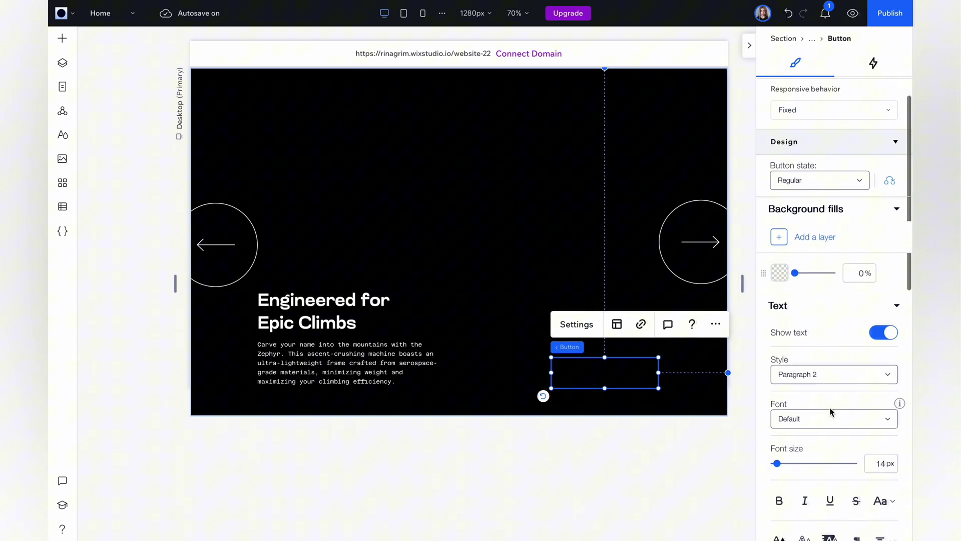
{"action": "scroll", "coordinate": [786, 440], "scroll_direction": "down", "scroll_amount": 1}
{"action": "left_click", "coordinate": [784, 458]}
{"action": "left_click", "coordinate": [793, 359]}
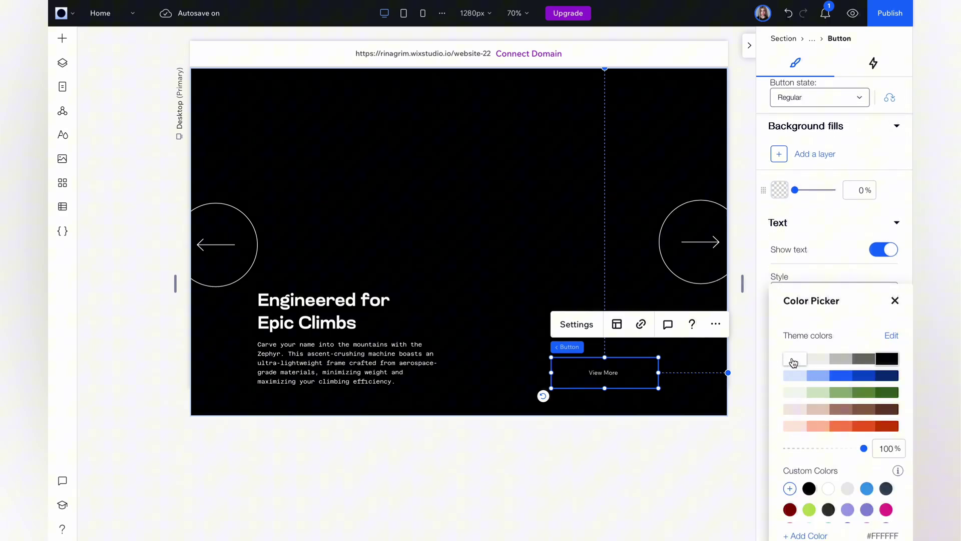
{"action": "left_click", "coordinate": [895, 300]}
{"action": "left_click", "coordinate": [825, 336]}
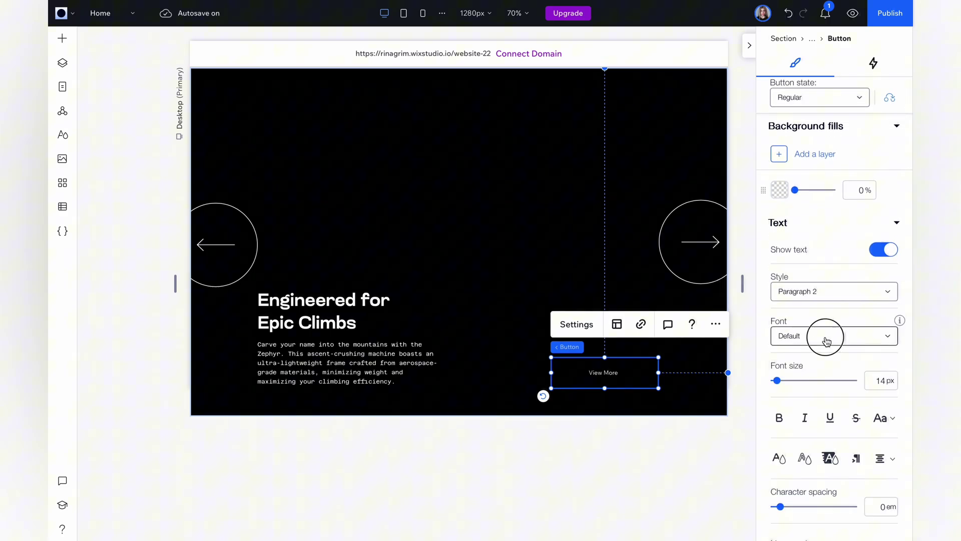
{"action": "left_click", "coordinate": [832, 390]}
{"action": "left_click_drag", "start_coordinate": [785, 384], "coordinate": [786, 384]}
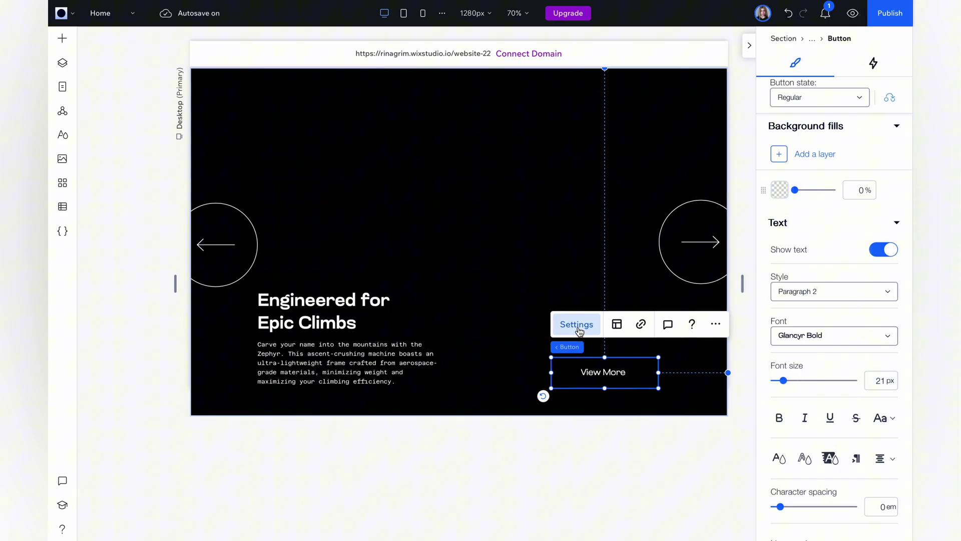
Relabel the button Buy Now and unlock its border sides for a bottom-only border.
{"action": "left_click", "coordinate": [577, 324]}
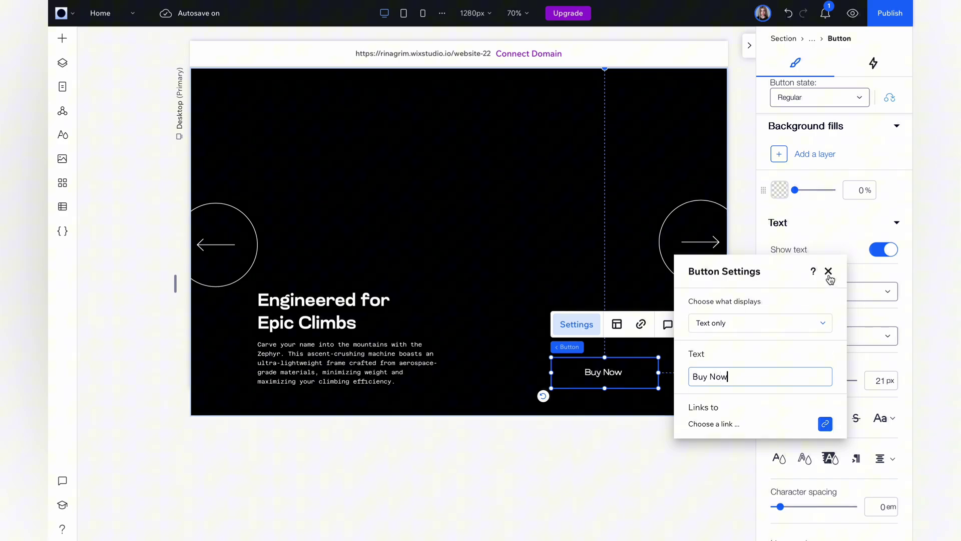
{"action": "left_click", "coordinate": [828, 272]}
{"action": "left_click", "coordinate": [886, 315]}
{"action": "left_click", "coordinate": [845, 346]}
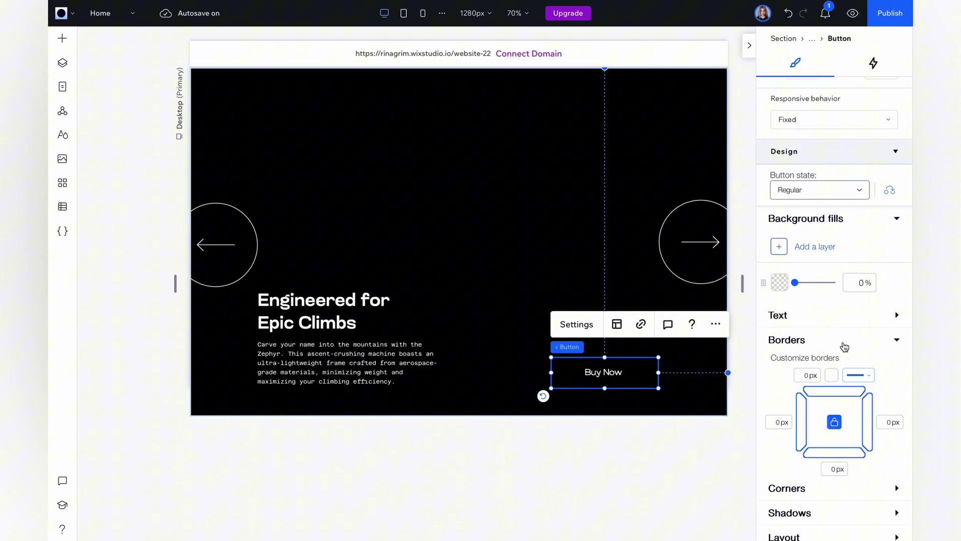
{"action": "left_click", "coordinate": [834, 421]}
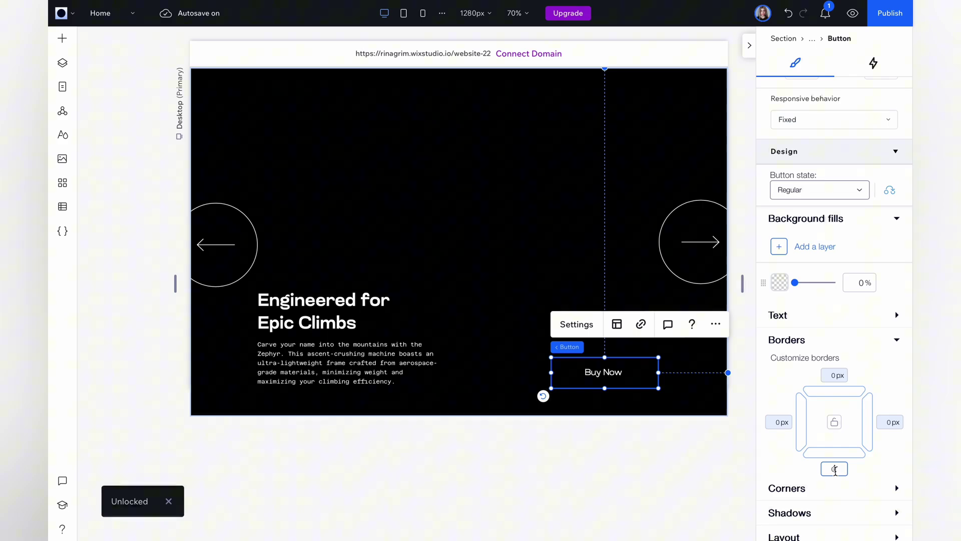
Select the heading, paragraph and Buy Now button together.
{"action": "left_click", "coordinate": [640, 472]}
{"action": "left_click", "coordinate": [295, 332]}
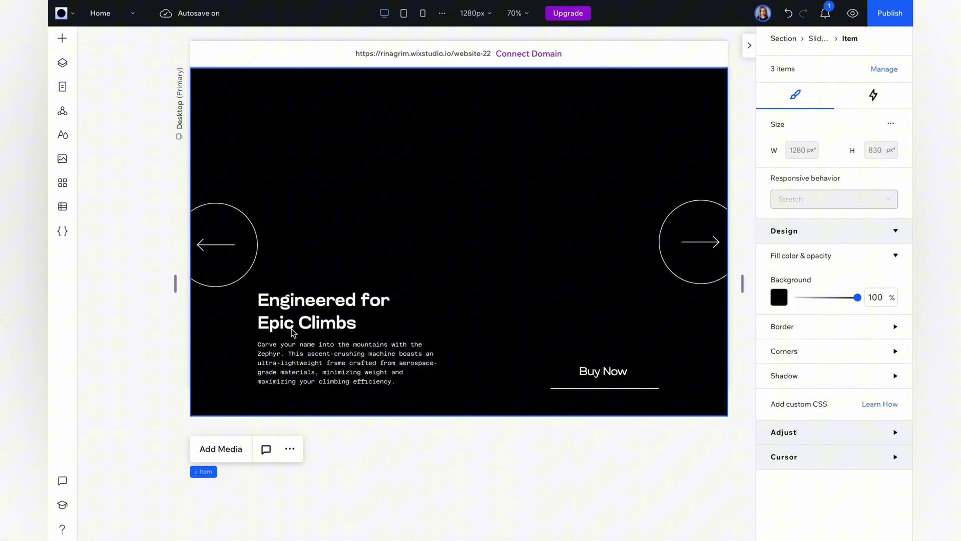
{"action": "left_click", "coordinate": [310, 363]}
{"action": "left_click", "coordinate": [598, 371], "text": "shift"}
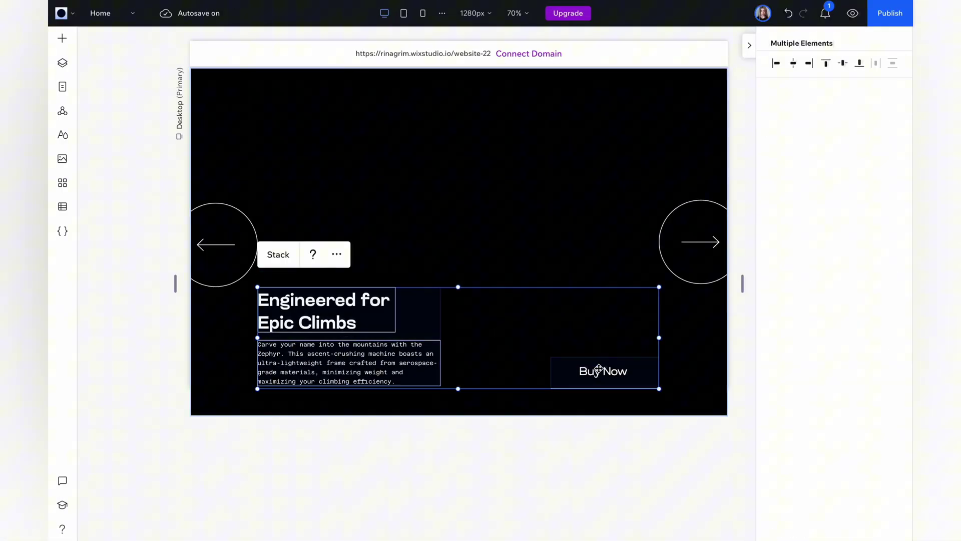
Add an image stretched over the whole section and pick biki background.jpg from the site files.
{"action": "left_click", "coordinate": [509, 455]}
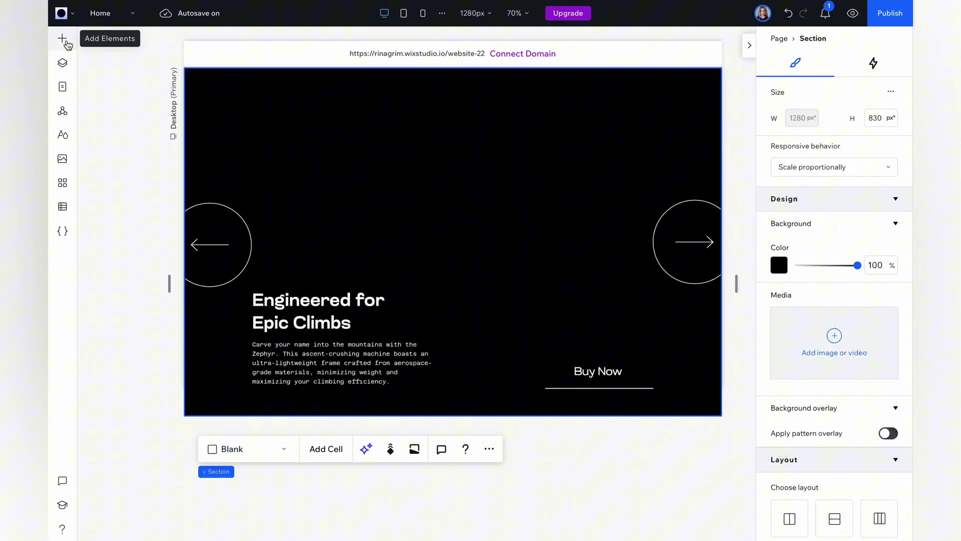
{"action": "left_click", "coordinate": [62, 38]}
{"action": "left_click_drag", "start_coordinate": [199, 109], "coordinate": [504, 234]}
{"action": "left_click", "coordinate": [556, 205]}
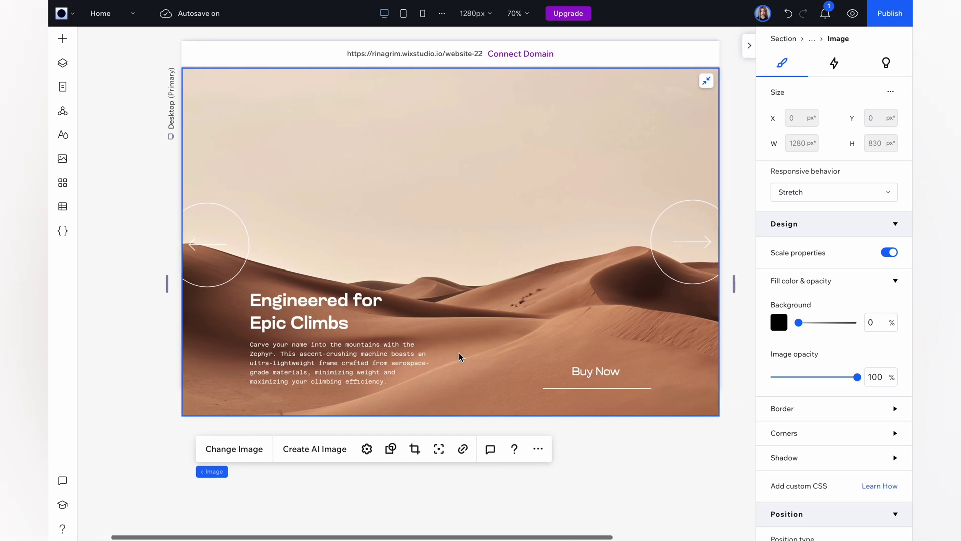
{"action": "left_click", "coordinate": [253, 449]}
{"action": "left_click", "coordinate": [620, 228]}
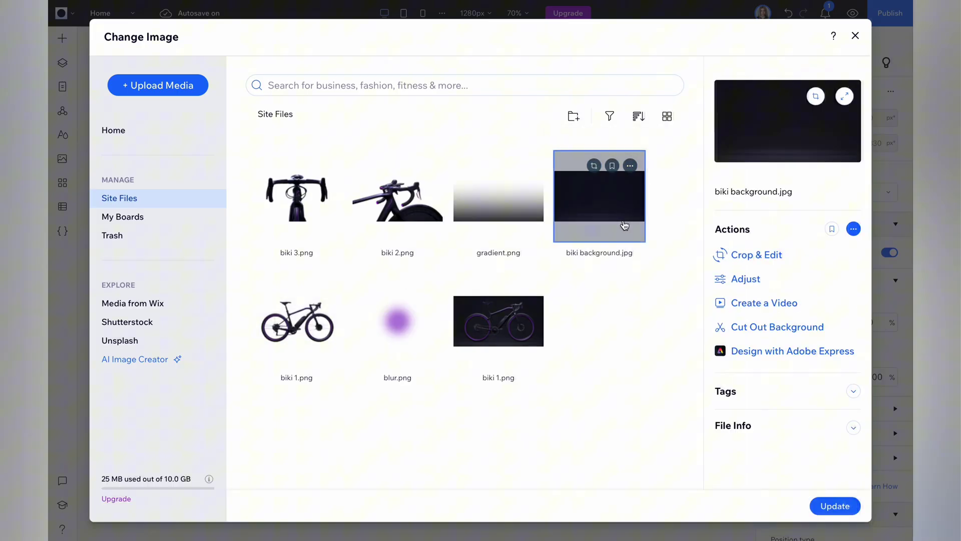
Apply the dark background, then add a 1121×747 image set to blur.png over it.
{"action": "left_click", "coordinate": [830, 506]}
{"action": "left_click", "coordinate": [63, 40]}
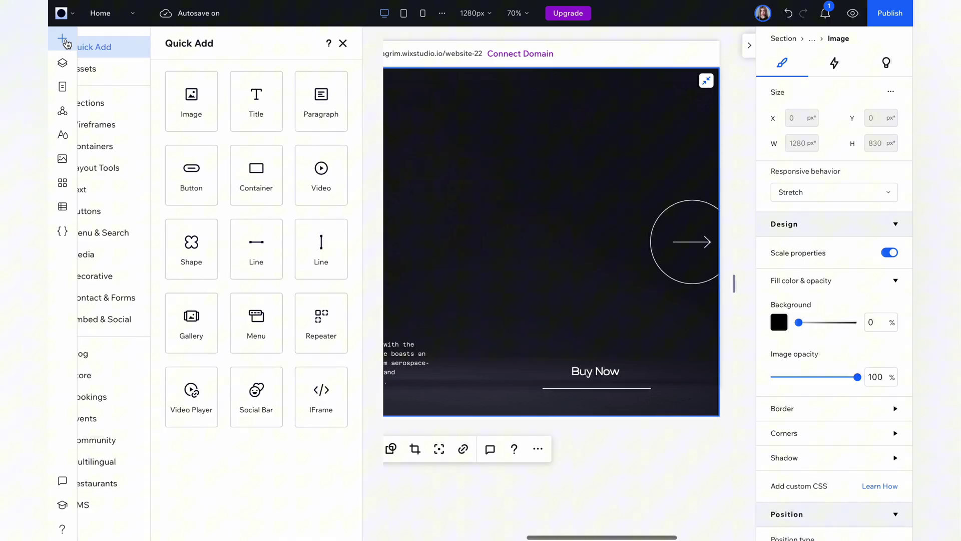
{"action": "left_click_drag", "start_coordinate": [218, 111], "coordinate": [454, 216]}
{"action": "left_click_drag", "start_coordinate": [517, 174], "coordinate": [658, 80]}
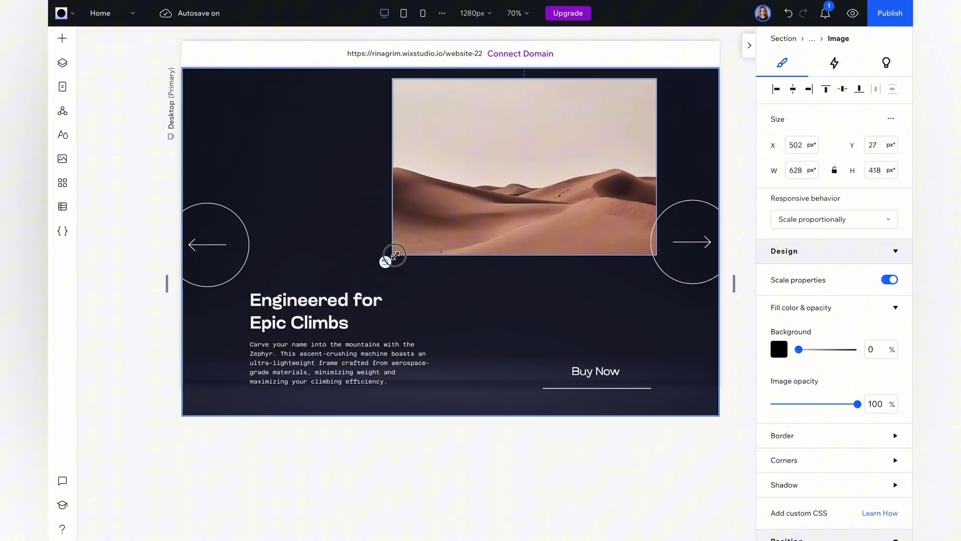
{"action": "left_click_drag", "start_coordinate": [392, 254], "coordinate": [214, 401]}
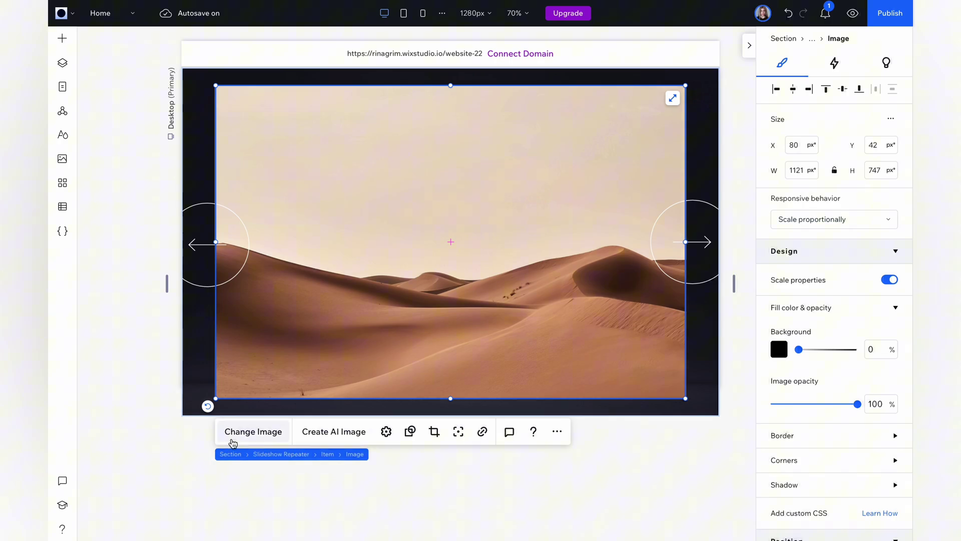
{"action": "left_click", "coordinate": [275, 437]}
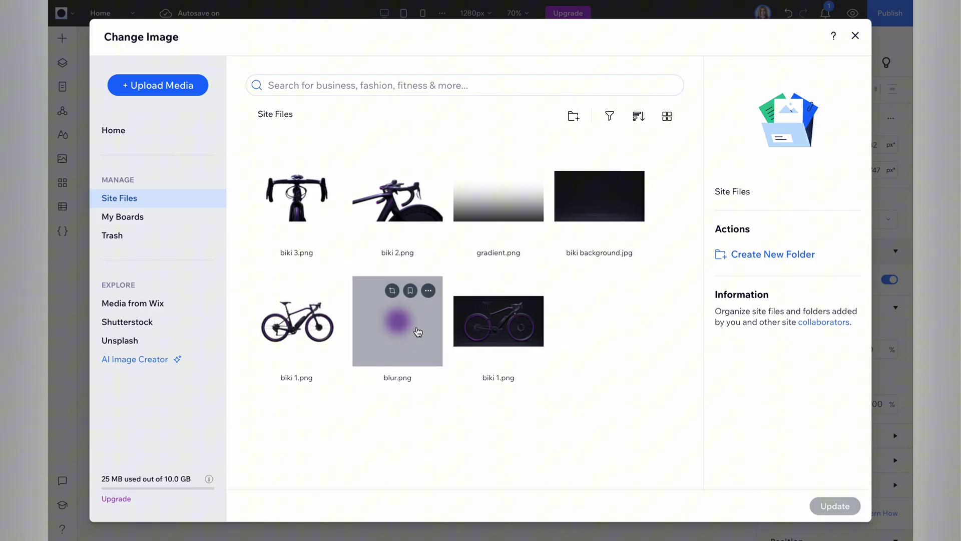
{"action": "left_click", "coordinate": [414, 330]}
{"action": "left_click", "coordinate": [834, 506]}
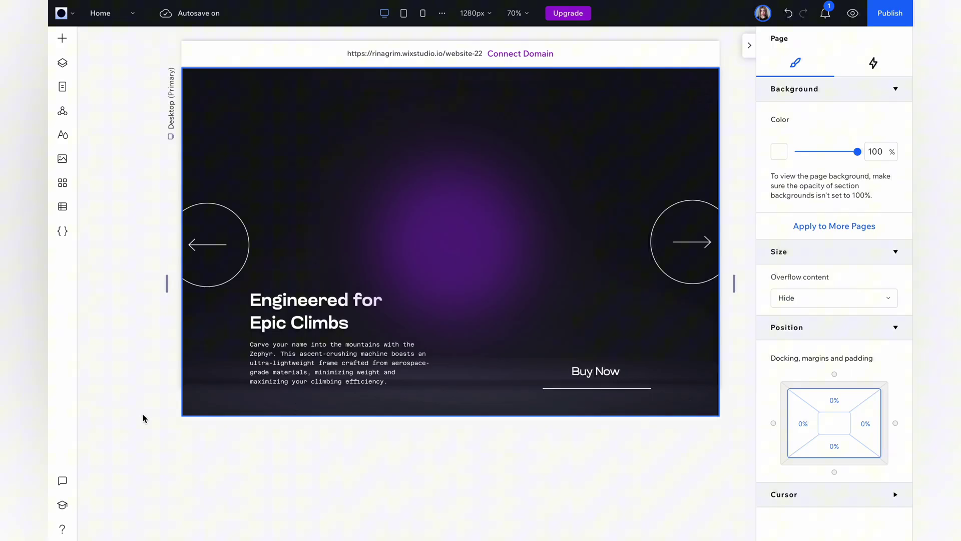
Add a large image spanning the slide and set it to biki 1.png.
{"action": "left_click", "coordinate": [63, 41]}
{"action": "left_click_drag", "start_coordinate": [200, 105], "coordinate": [479, 246]}
{"action": "left_click_drag", "start_coordinate": [369, 178], "coordinate": [698, 393]}
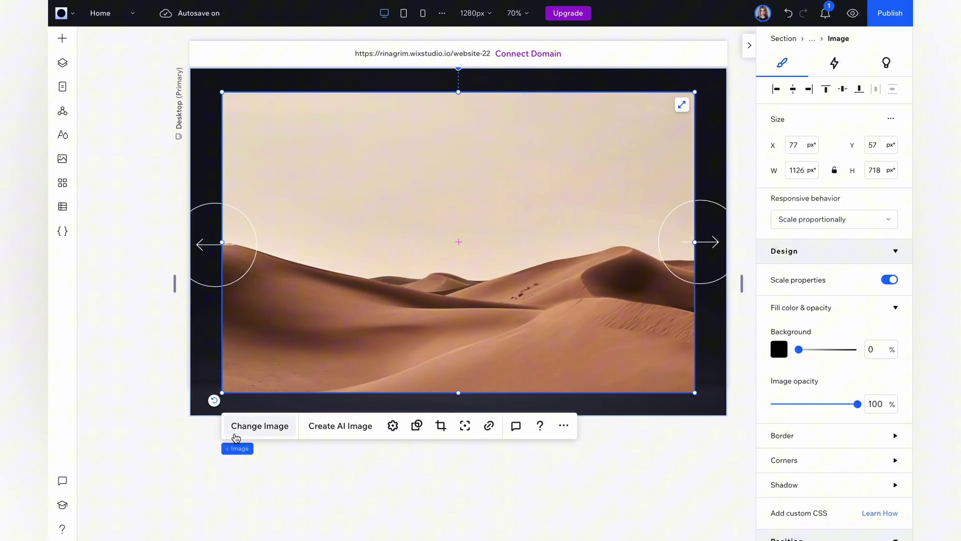
{"action": "left_click", "coordinate": [274, 432]}
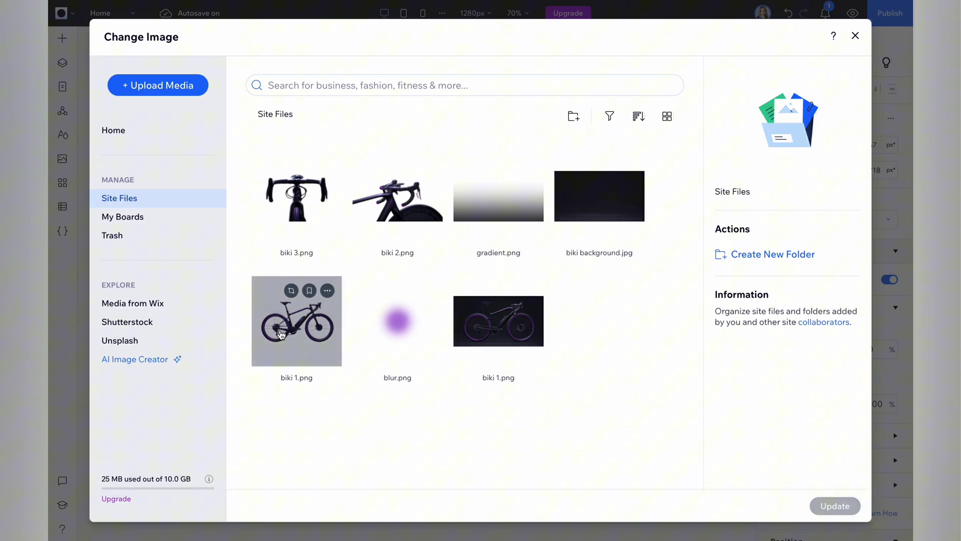
{"action": "left_click", "coordinate": [297, 326]}
{"action": "left_click", "coordinate": [832, 507]}
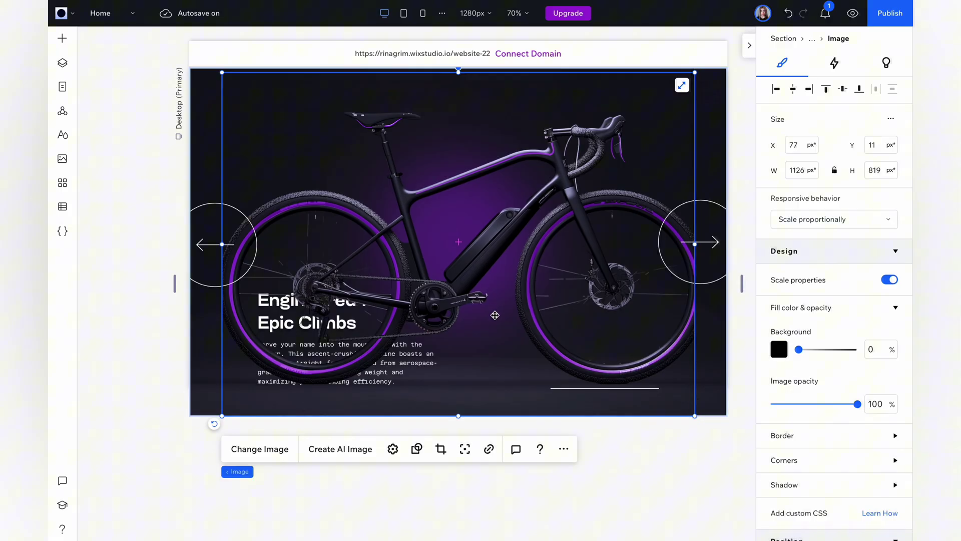
In Layers, move the Stack text group above the bike image rows.
{"action": "left_click", "coordinate": [62, 62]}
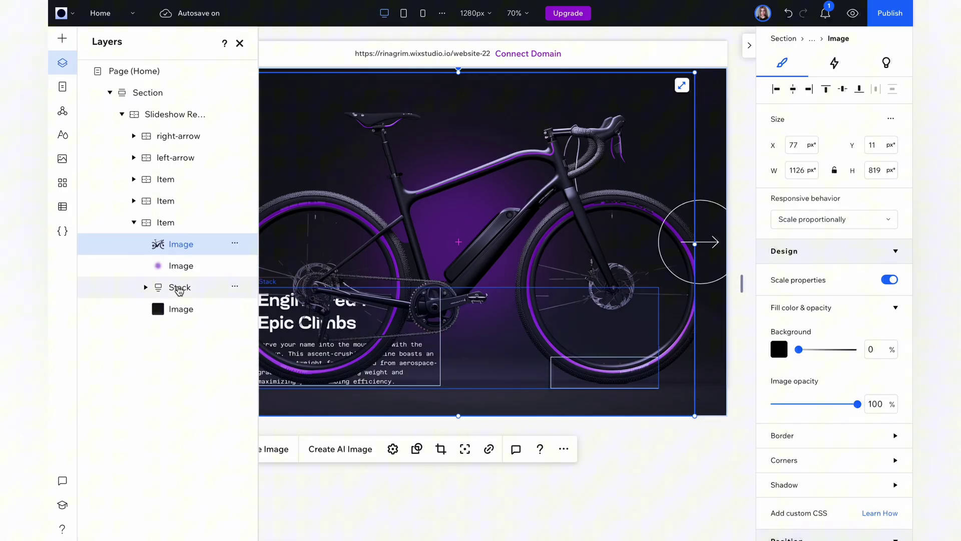
{"action": "left_click_drag", "start_coordinate": [175, 287], "coordinate": [175, 242]}
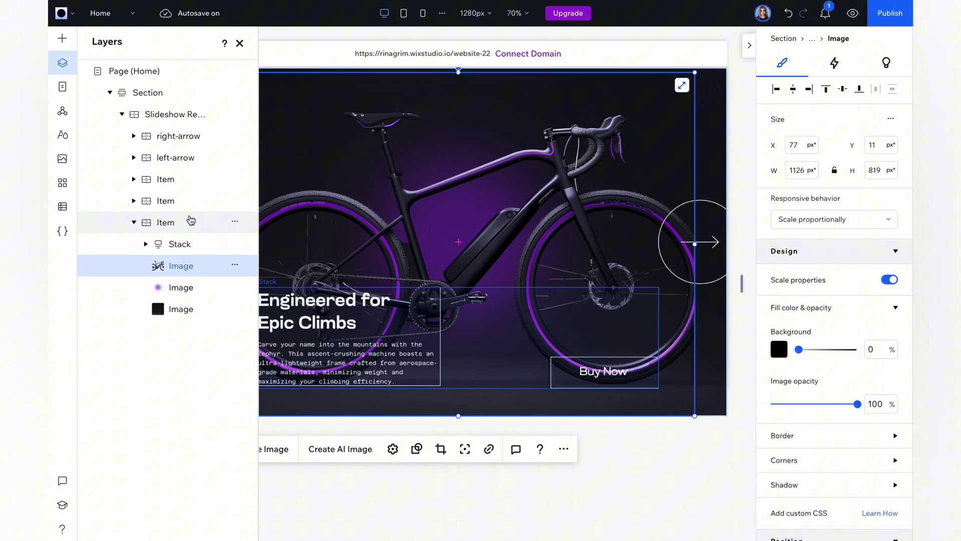
{"action": "left_click", "coordinate": [240, 43]}
{"action": "left_click", "coordinate": [120, 96]}
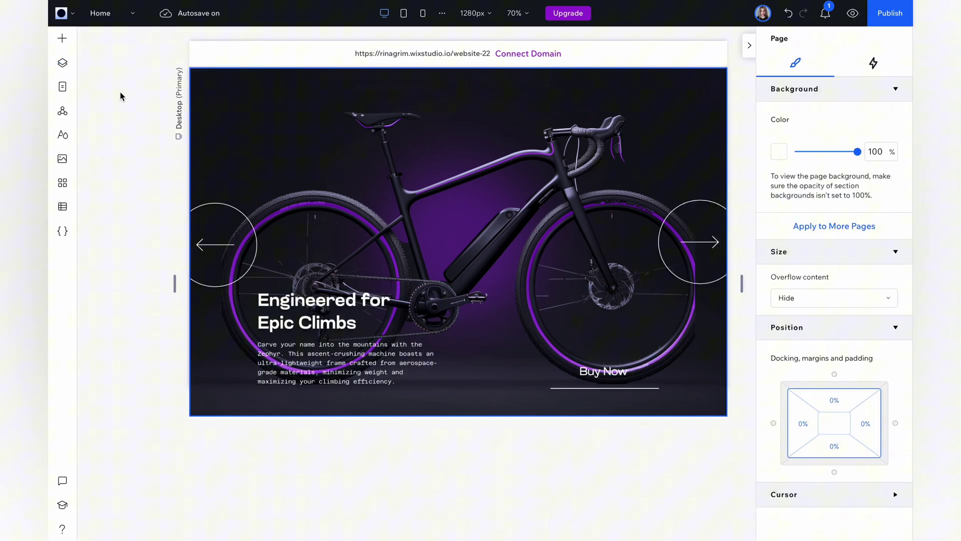
Add an image stretched across the bike section and set it to gradient.png.
{"action": "left_click", "coordinate": [62, 39]}
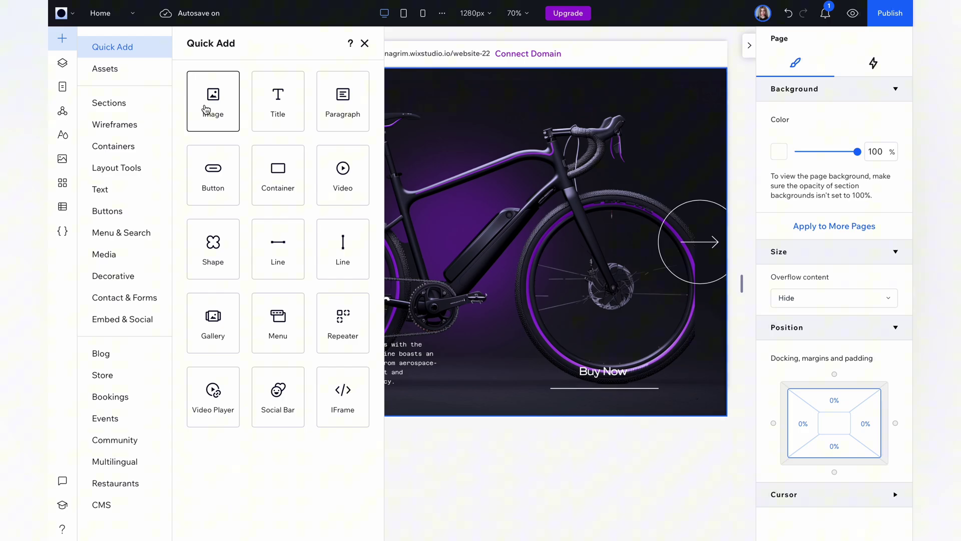
{"action": "left_click_drag", "start_coordinate": [211, 100], "coordinate": [475, 208]}
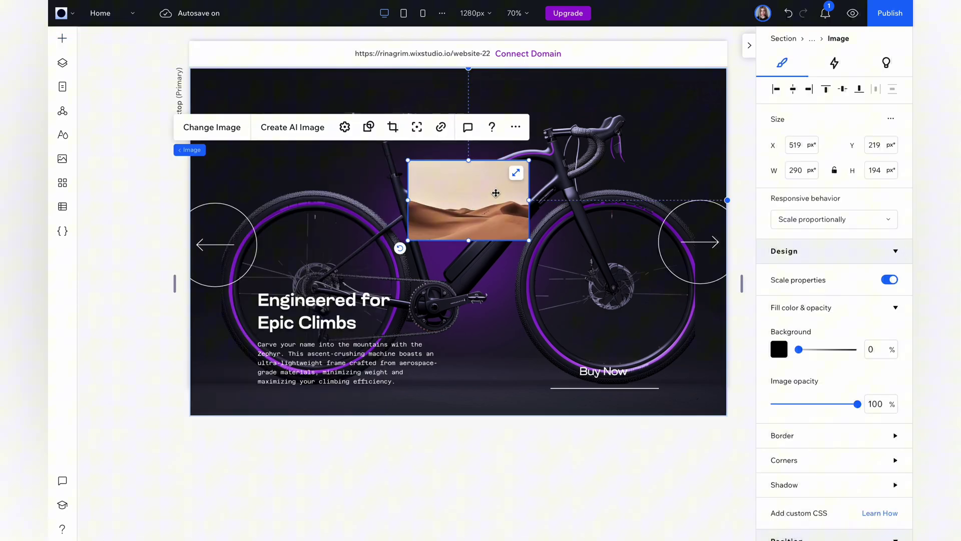
{"action": "left_click", "coordinate": [517, 175]}
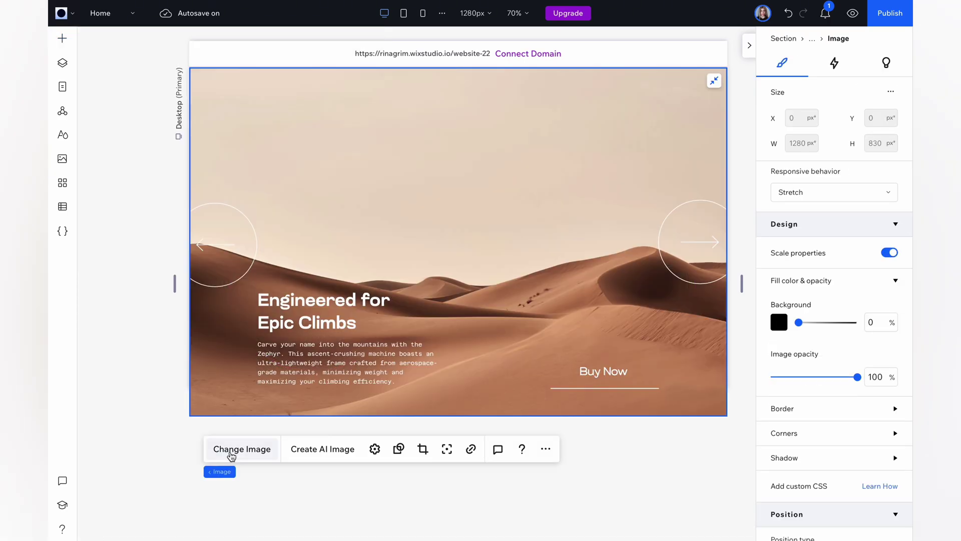
{"action": "left_click", "coordinate": [260, 452]}
{"action": "left_click", "coordinate": [497, 200]}
{"action": "left_click", "coordinate": [835, 506]}
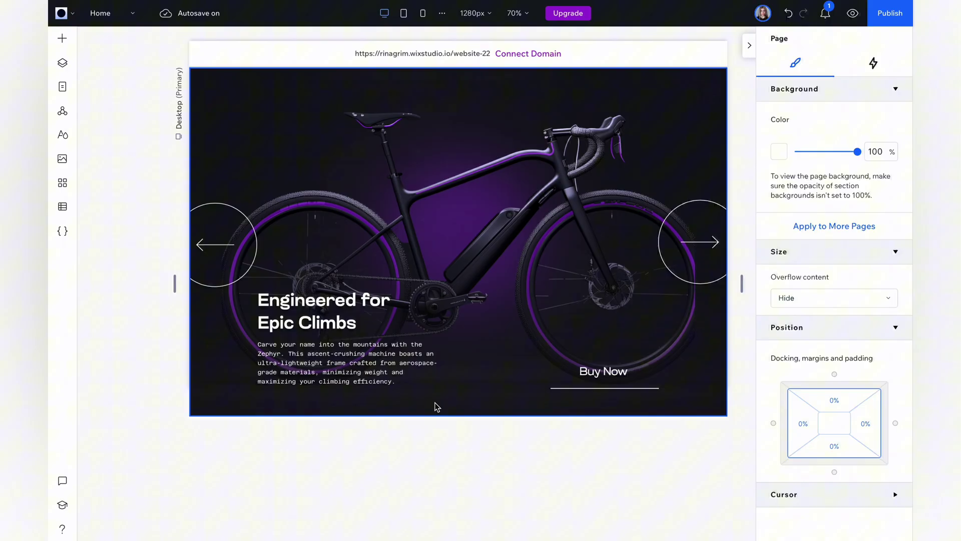
In Layers, collapse the third Item, show the second slide, and expand both remaining Item rows.
{"action": "left_click", "coordinate": [63, 66]}
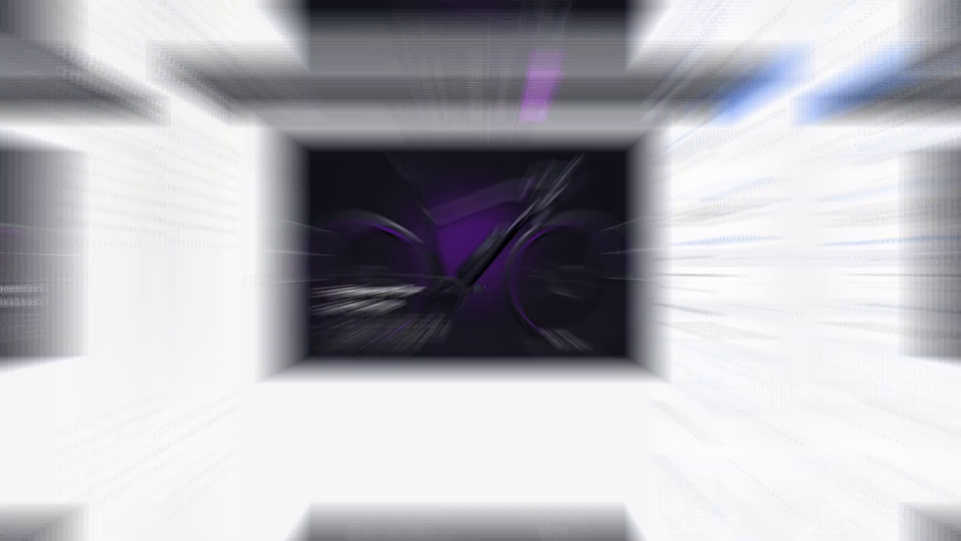
{"action": "left_click", "coordinate": [63, 63]}
{"action": "left_click", "coordinate": [62, 64]}
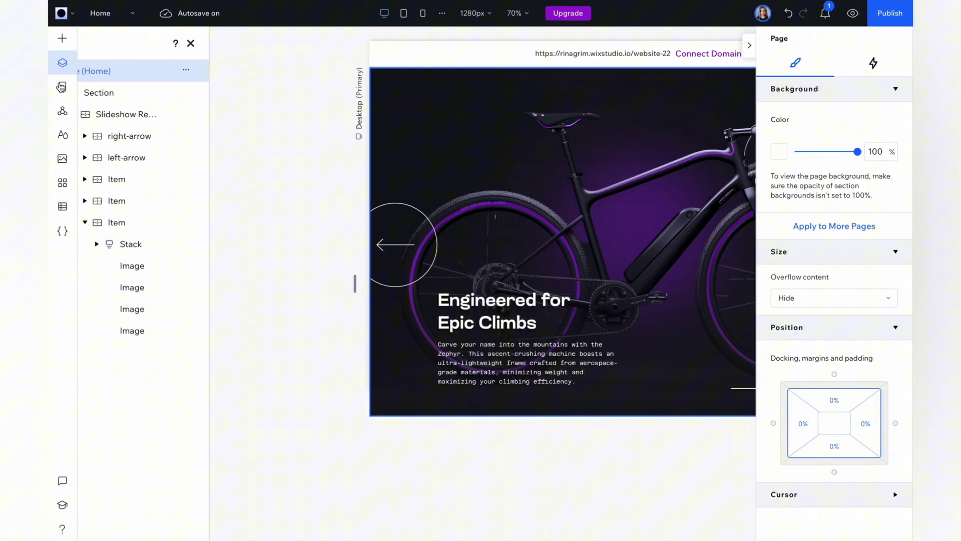
{"action": "left_click", "coordinate": [134, 224]}
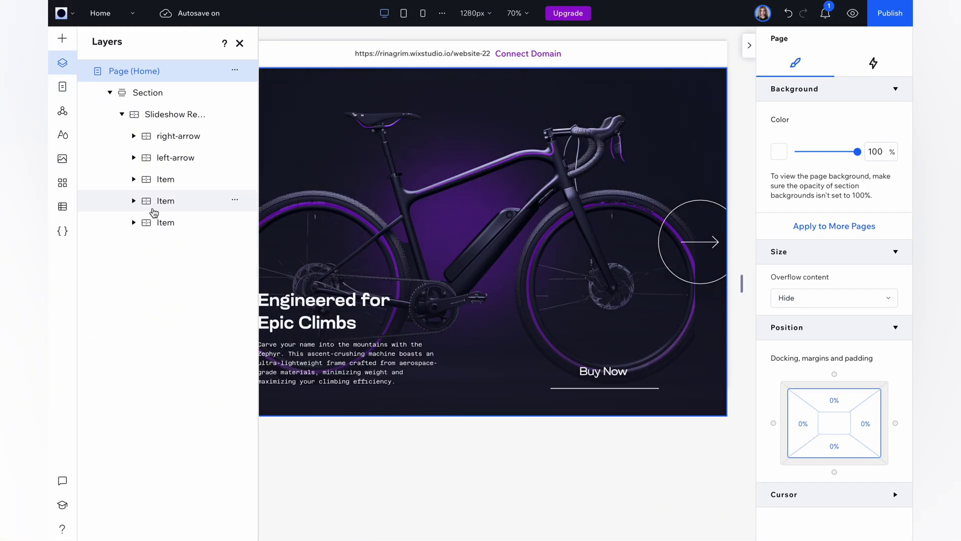
{"action": "left_click", "coordinate": [201, 204]}
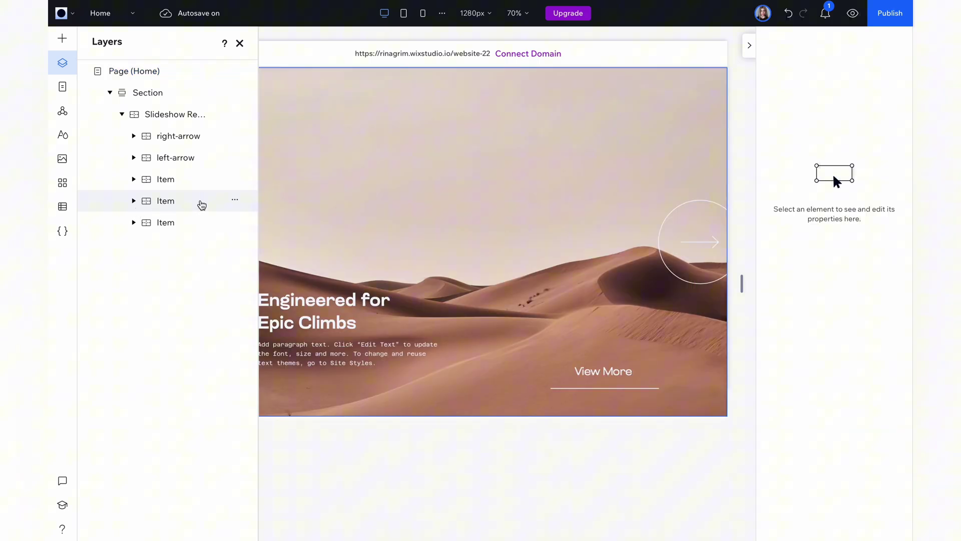
{"action": "left_click", "coordinate": [134, 201]}
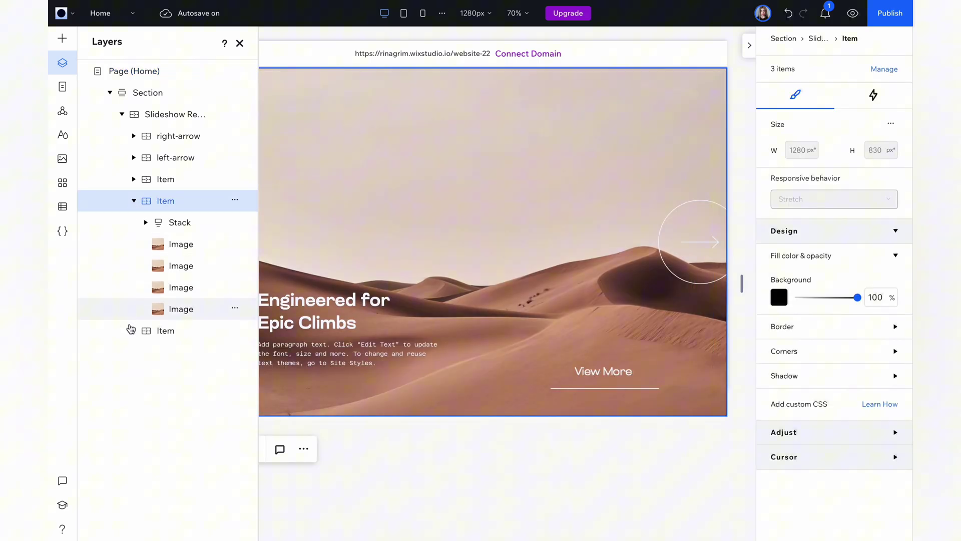
{"action": "left_click", "coordinate": [134, 330]}
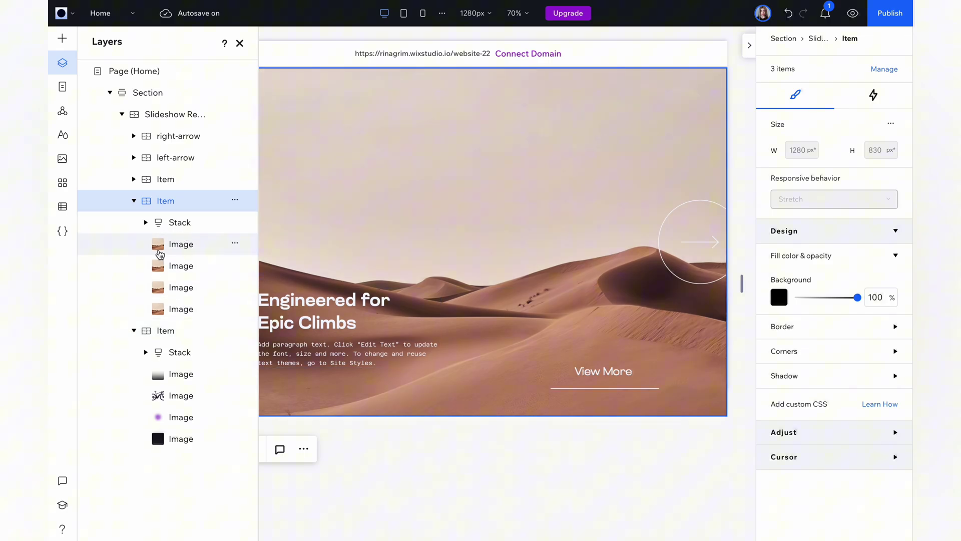
Set the second slide's first two image layers to gradient.png and biki 2.png.
{"action": "left_click", "coordinate": [161, 250]}
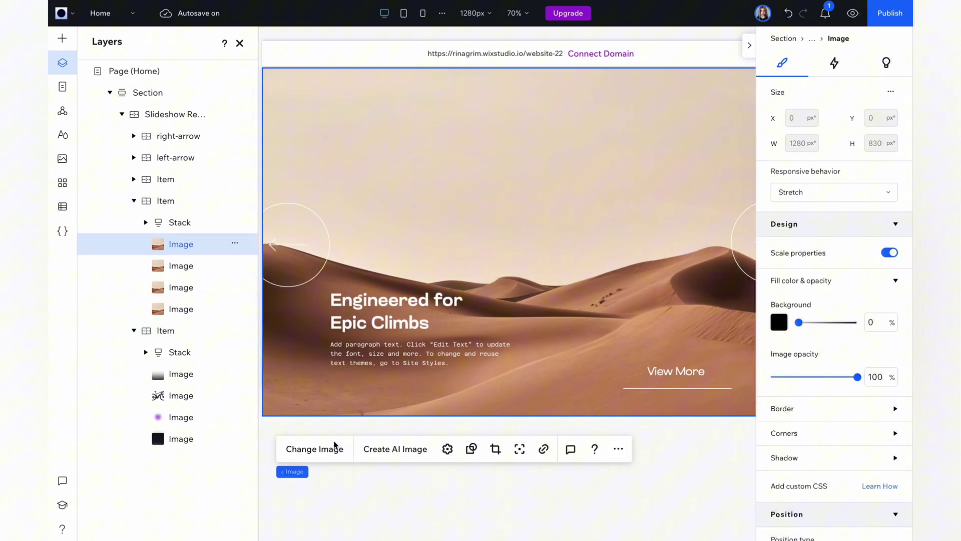
{"action": "left_click", "coordinate": [342, 454]}
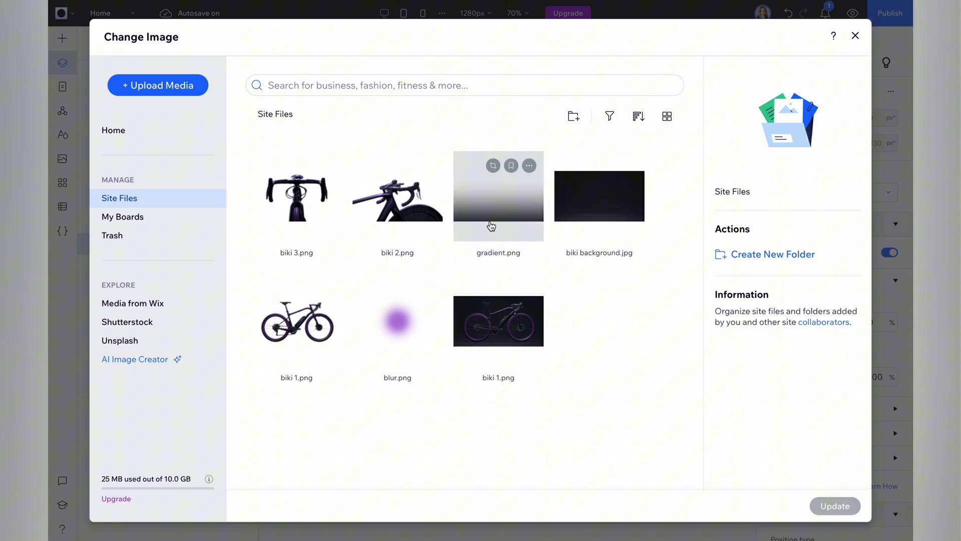
{"action": "left_click", "coordinate": [490, 223]}
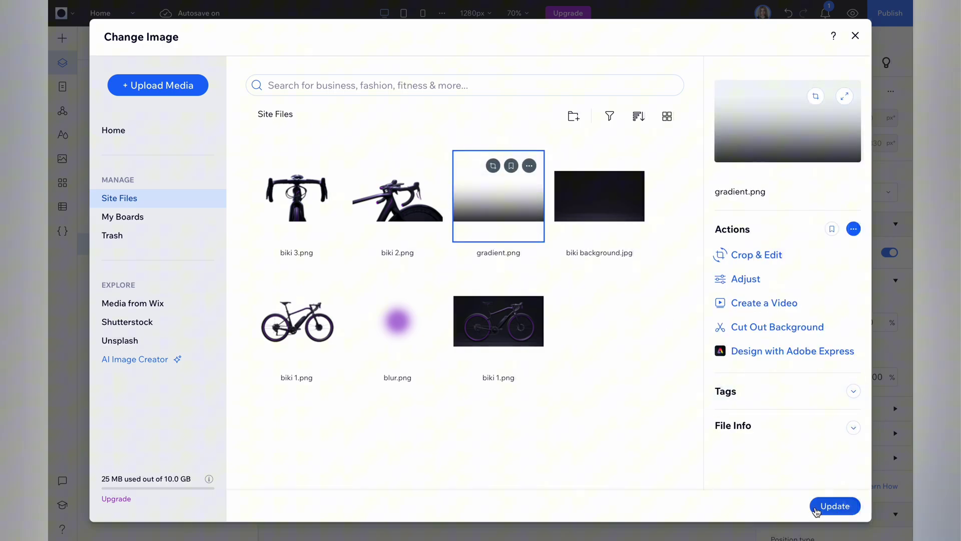
{"action": "left_click", "coordinate": [831, 513]}
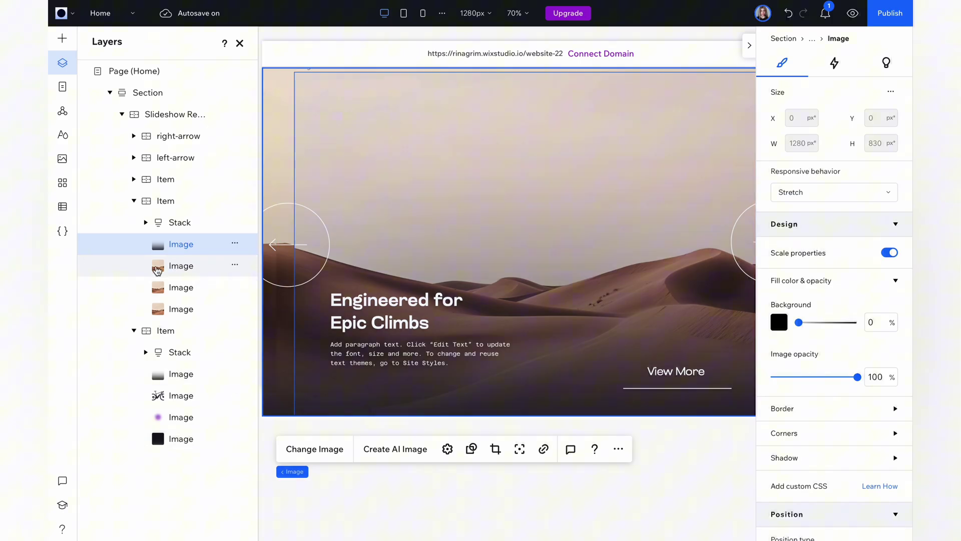
{"action": "left_click", "coordinate": [195, 267]}
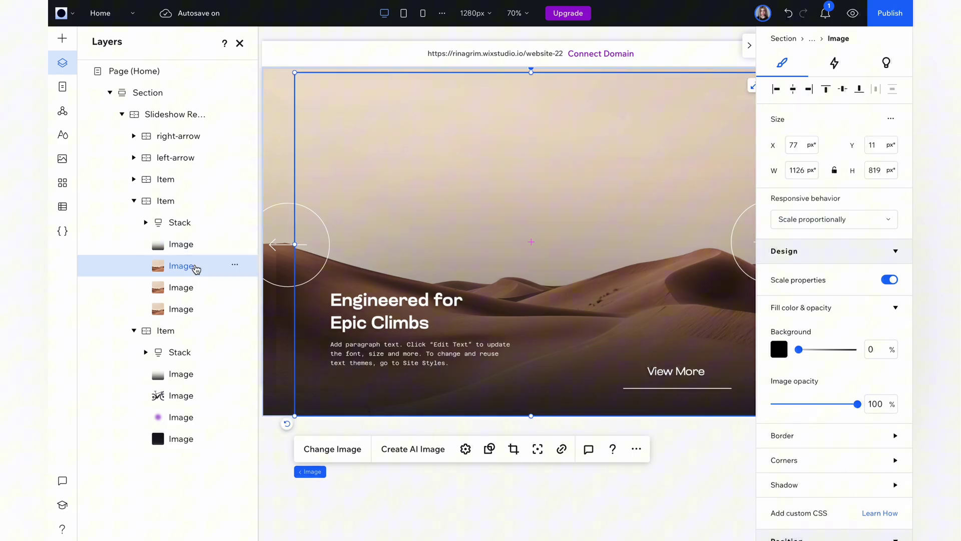
{"action": "left_click", "coordinate": [346, 450]}
{"action": "left_click", "coordinate": [408, 222]}
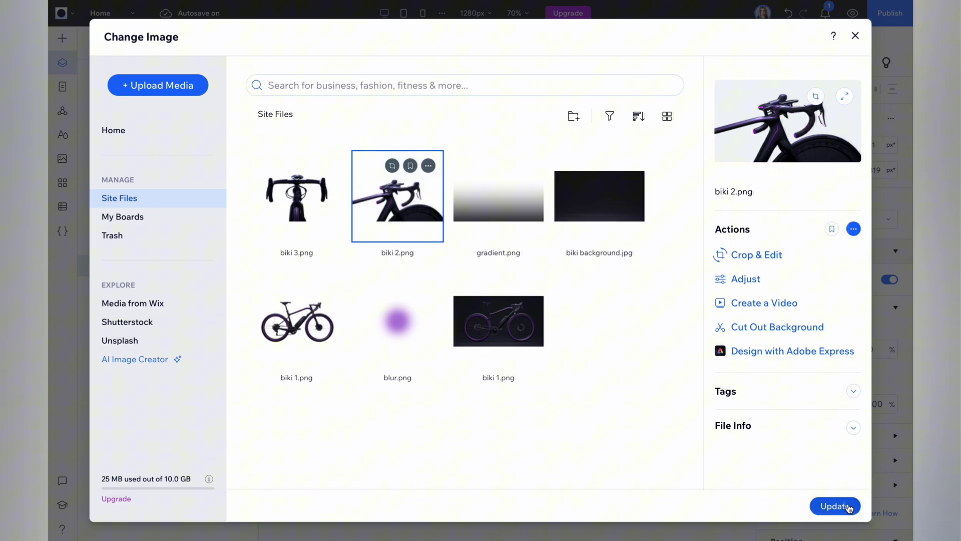
{"action": "left_click", "coordinate": [830, 506]}
Apply the purple blur and dark biki background.jpg, then widen the bike image to 1216 px.
{"action": "left_click", "coordinate": [181, 287]}
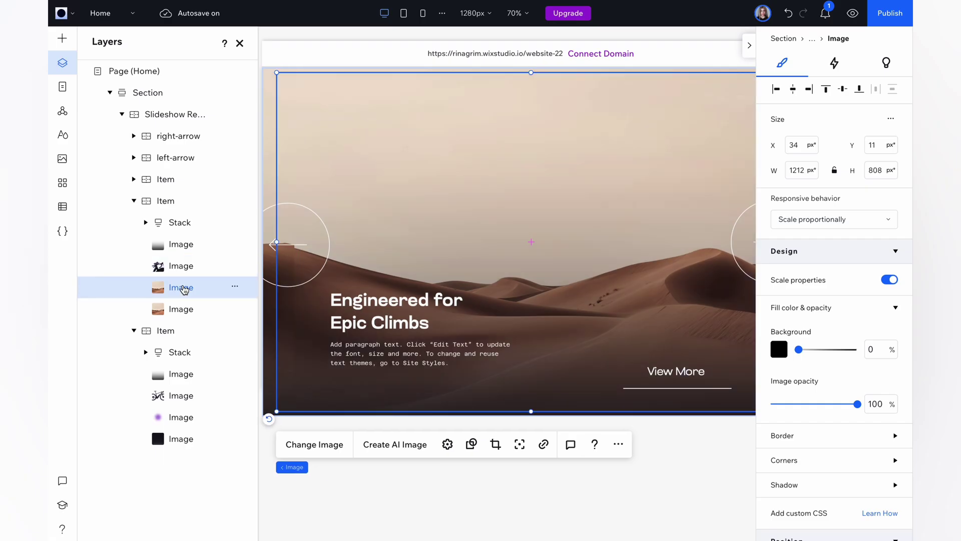
{"action": "left_click", "coordinate": [331, 449]}
{"action": "left_click", "coordinate": [386, 334]}
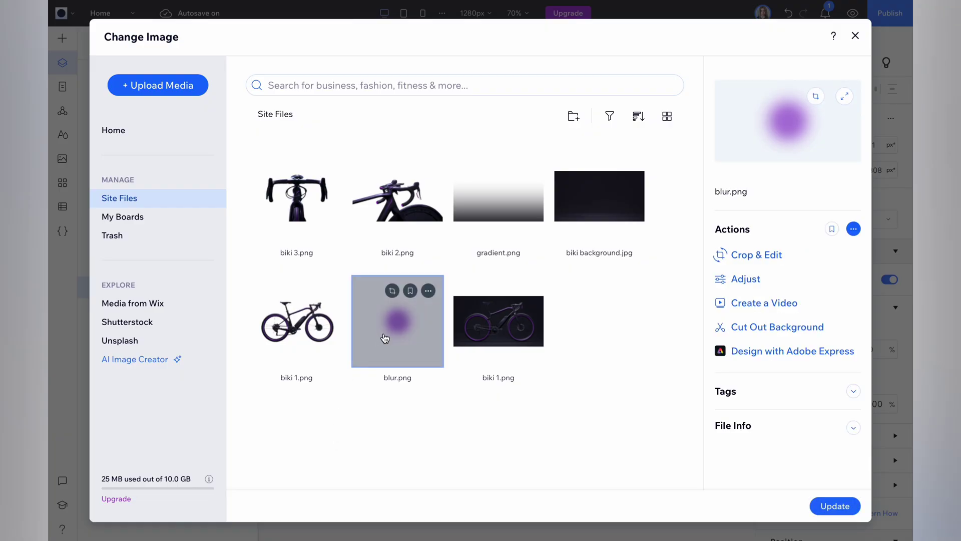
{"action": "left_click", "coordinate": [834, 507]}
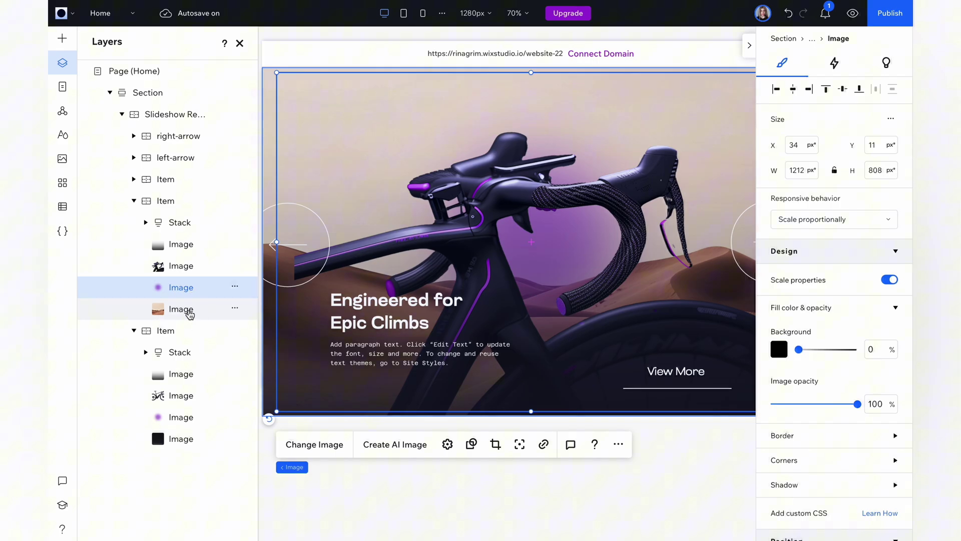
{"action": "left_click", "coordinate": [325, 446]}
{"action": "left_click", "coordinate": [575, 215]}
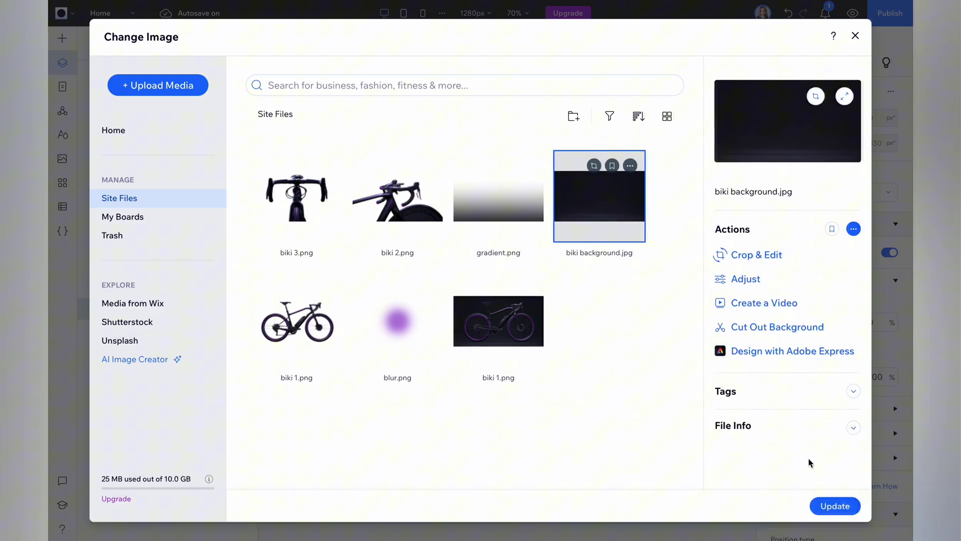
{"action": "left_click", "coordinate": [821, 506]}
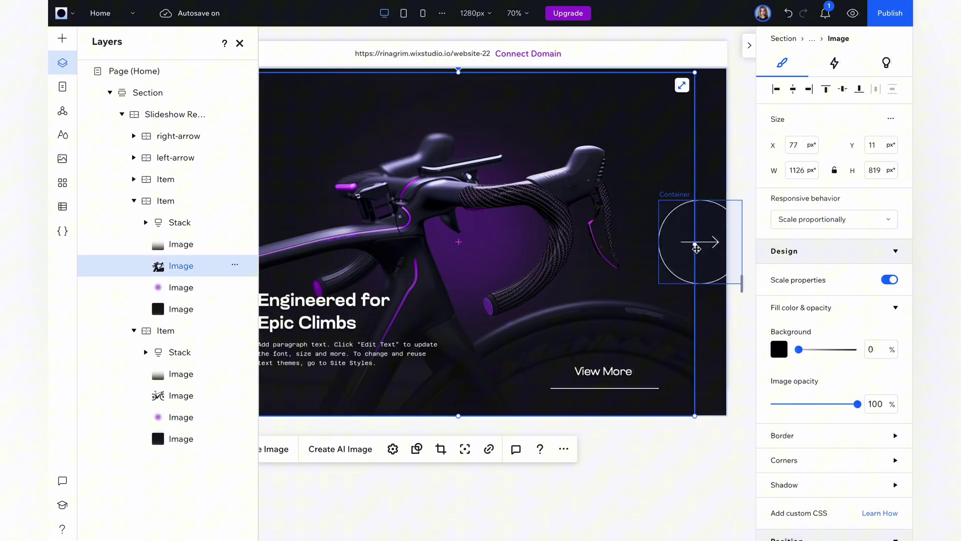
{"action": "mouse_move", "coordinate": [694, 245]}
{"action": "left_mouse_down"}
{"action": "mouse_move", "coordinate": [728, 247]}
{"action": "mouse_move", "coordinate": [714, 245]}
{"action": "left_mouse_up"}
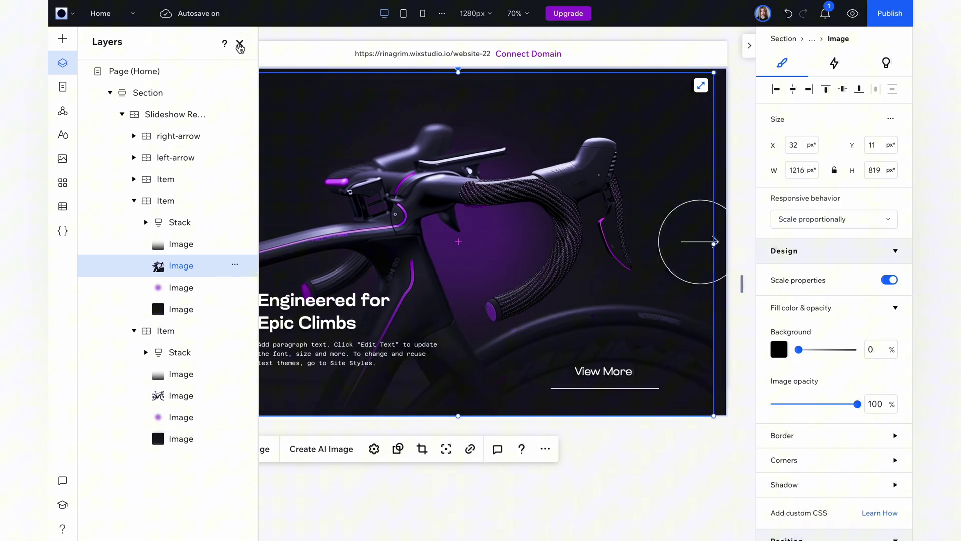
{"action": "left_click", "coordinate": [240, 43]}
Paste 'Unmatched Aerodynamics' as the heading and the Zephyr description into the paragraph.
{"action": "left_click", "coordinate": [677, 455]}
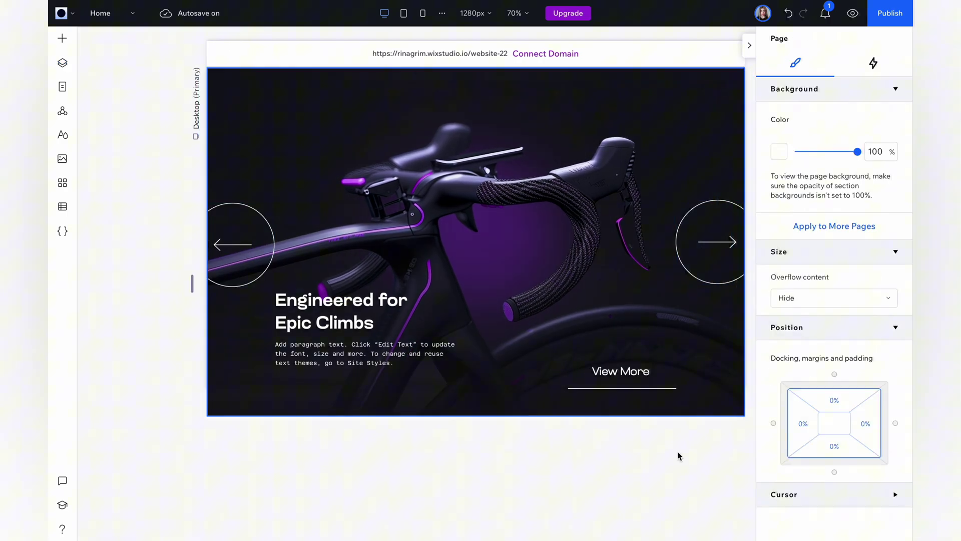
{"action": "left_click", "coordinate": [345, 315]}
{"action": "left_click", "coordinate": [344, 316]}
{"action": "left_click", "coordinate": [344, 316]}
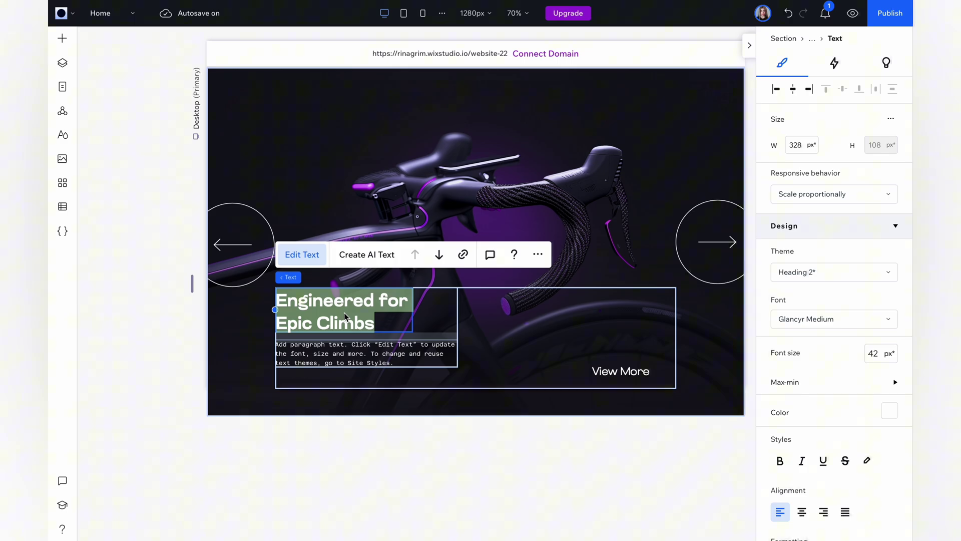
{"action": "type", "text": "Unmatched Aerodynamics"}
{"action": "left_click", "coordinate": [361, 357]}
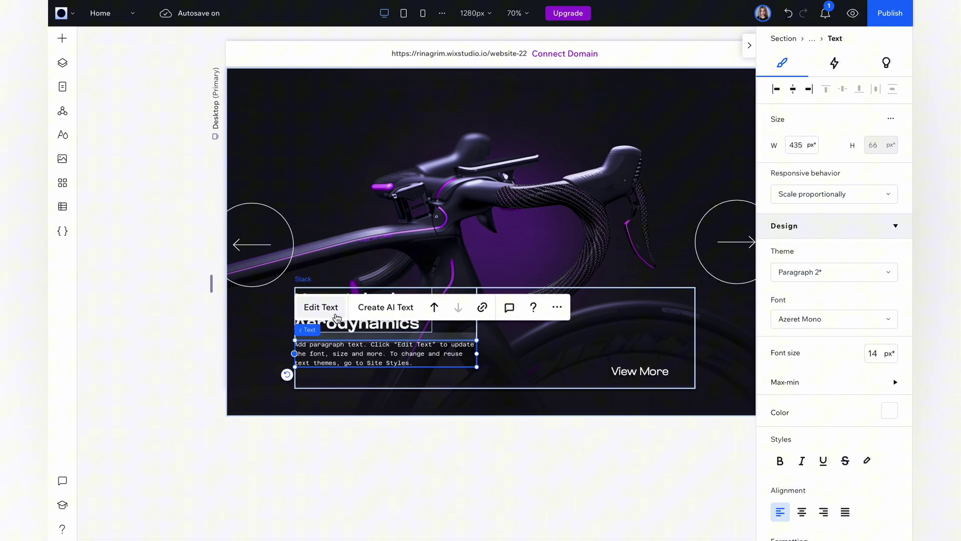
{"action": "left_click", "coordinate": [336, 315]}
{"action": "type", "text": "Embrace the wind as your ally with the Zephyr, a sport bicycle designed to cheat the air itself. Its innovative frame, sculpted using advanced wind-tunnel technology, slices through the air with minimal drag."}
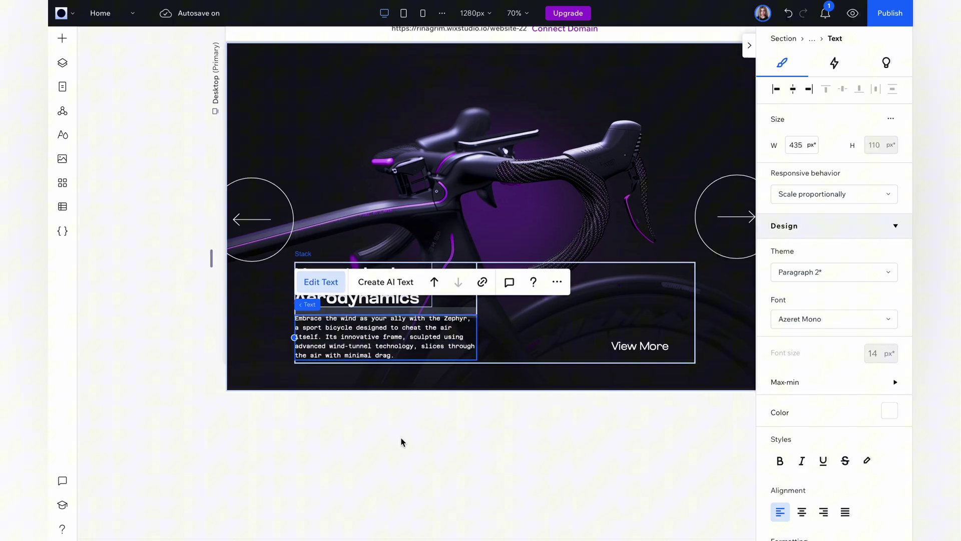
{"action": "left_click", "coordinate": [403, 442]}
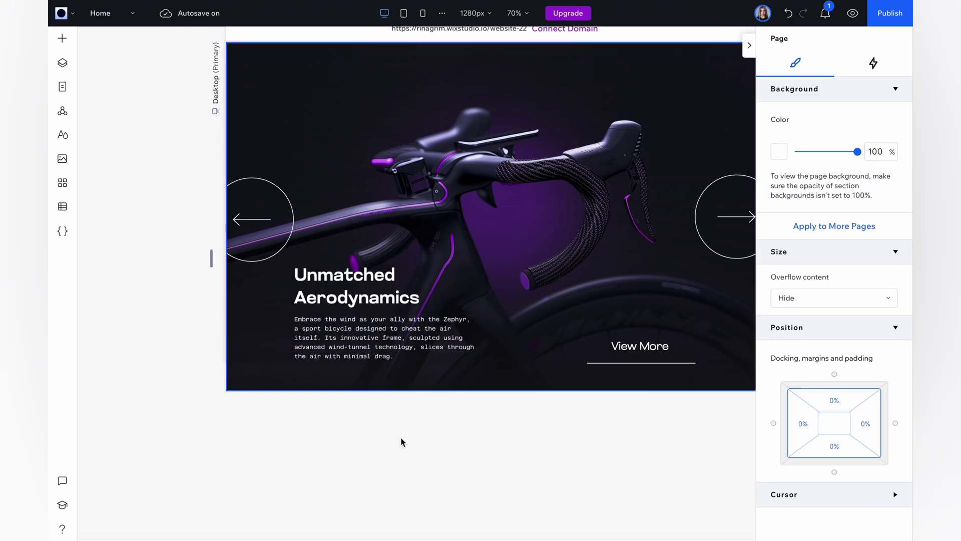
Relabel the View More button Buy Now.
{"action": "left_click", "coordinate": [634, 352]}
{"action": "left_click", "coordinate": [634, 352]}
{"action": "left_click", "coordinate": [495, 299]}
{"action": "type", "text": "Buy Now"}
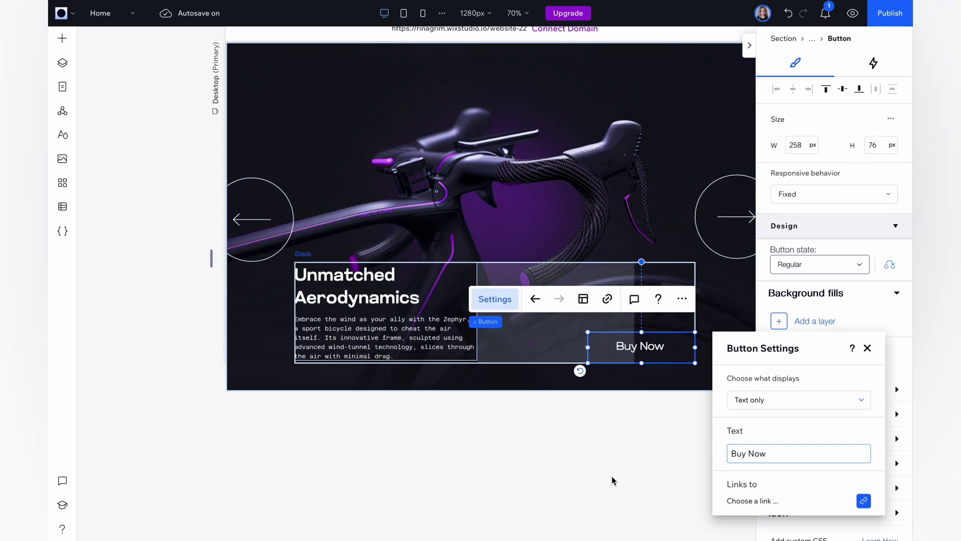
{"action": "left_click", "coordinate": [613, 479]}
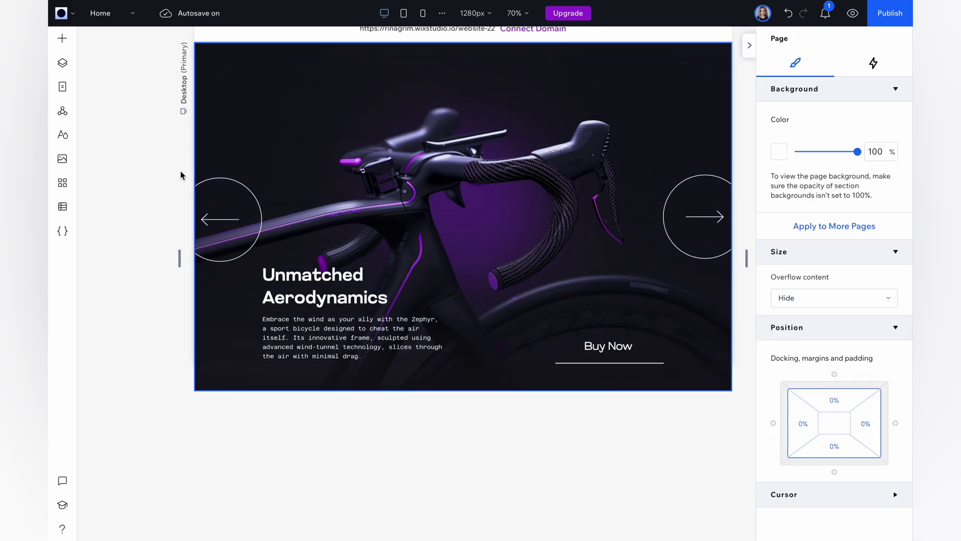
Swap the desert slide's images to gradient.png, biki 3.png and the dark biki background.jpg.
{"action": "left_click", "coordinate": [62, 65]}
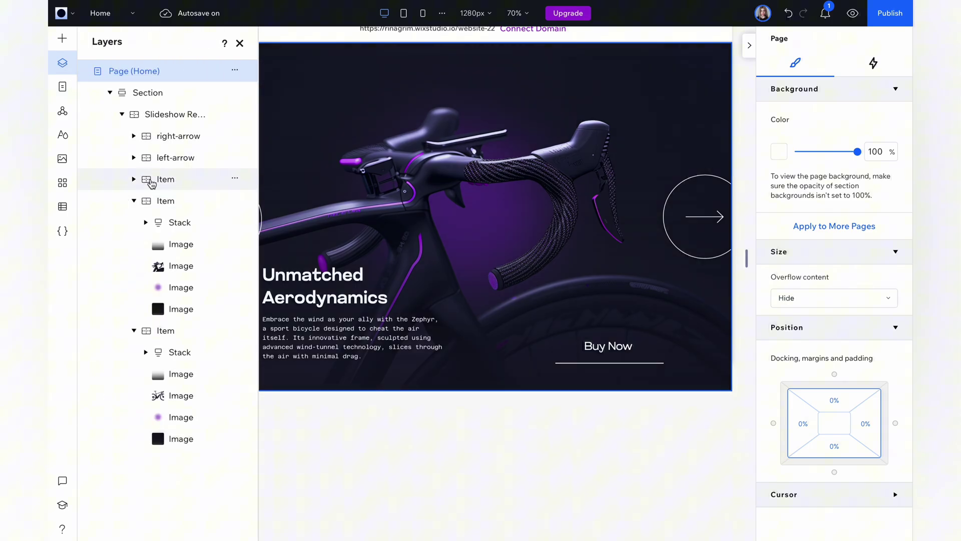
{"action": "left_click", "coordinate": [186, 181]}
{"action": "left_click", "coordinate": [180, 221]}
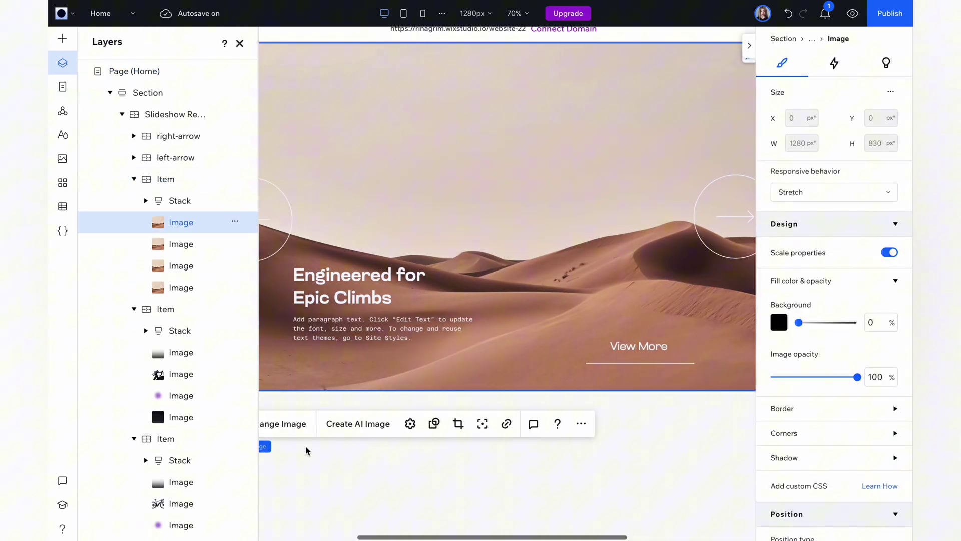
{"action": "left_click", "coordinate": [283, 423]}
{"action": "left_click", "coordinate": [492, 218]}
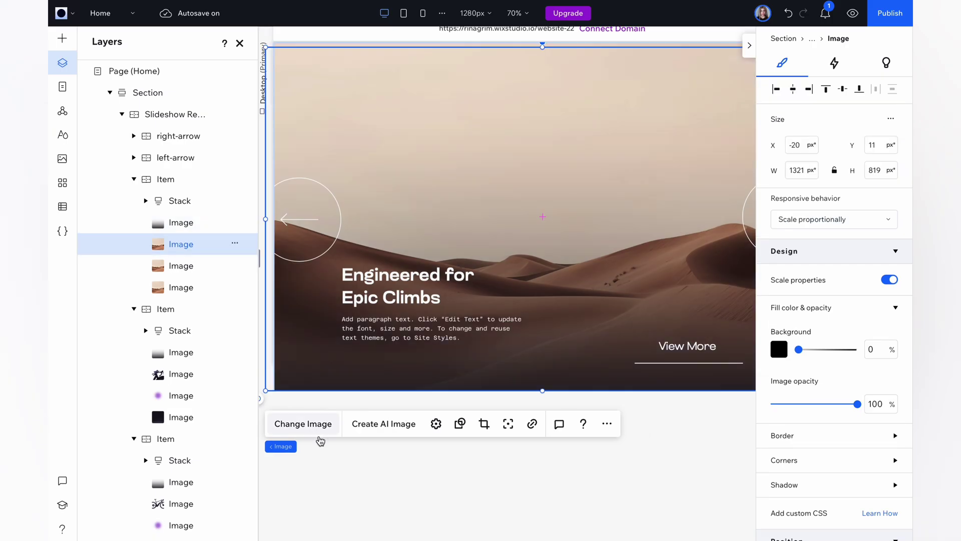
{"action": "left_click", "coordinate": [283, 422]}
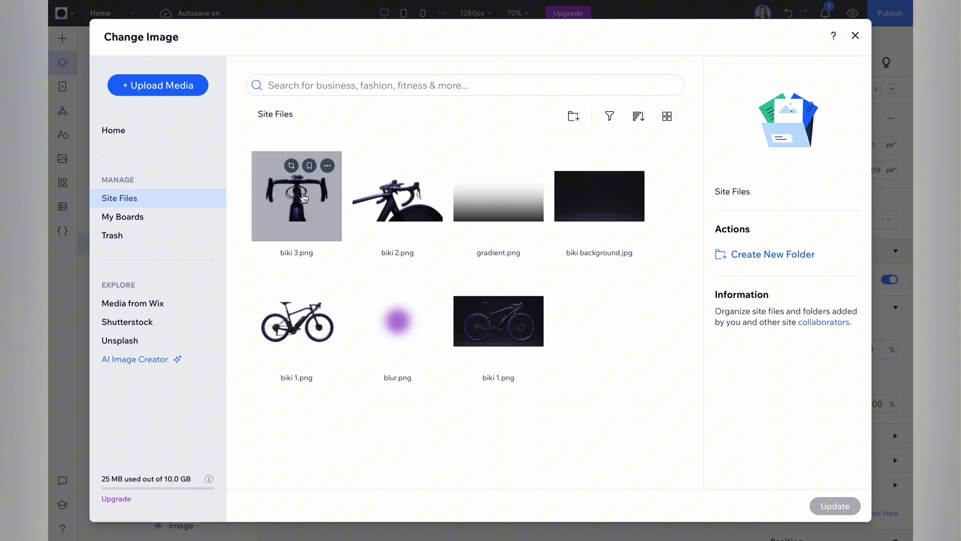
{"action": "left_click", "coordinate": [296, 201]}
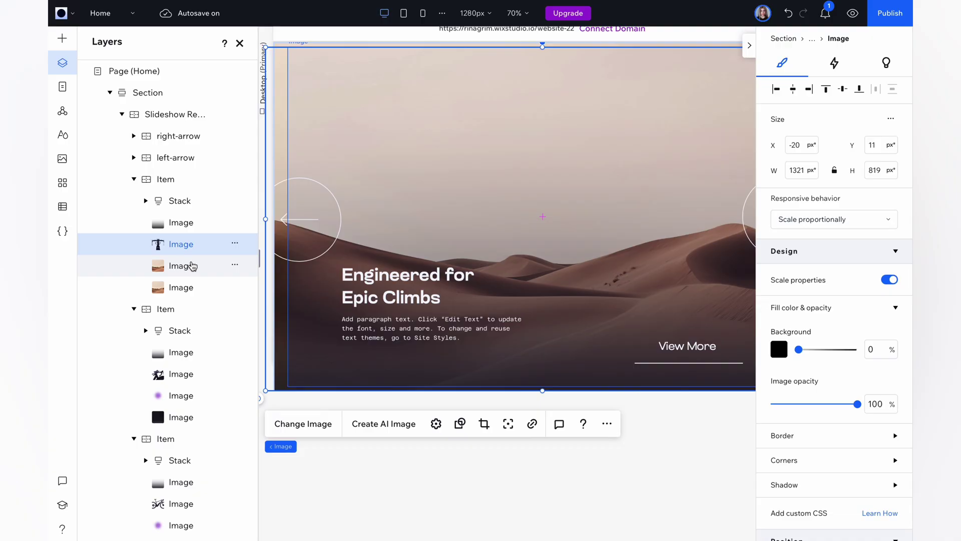
{"action": "left_click", "coordinate": [240, 266]}
{"action": "left_click", "coordinate": [325, 421]}
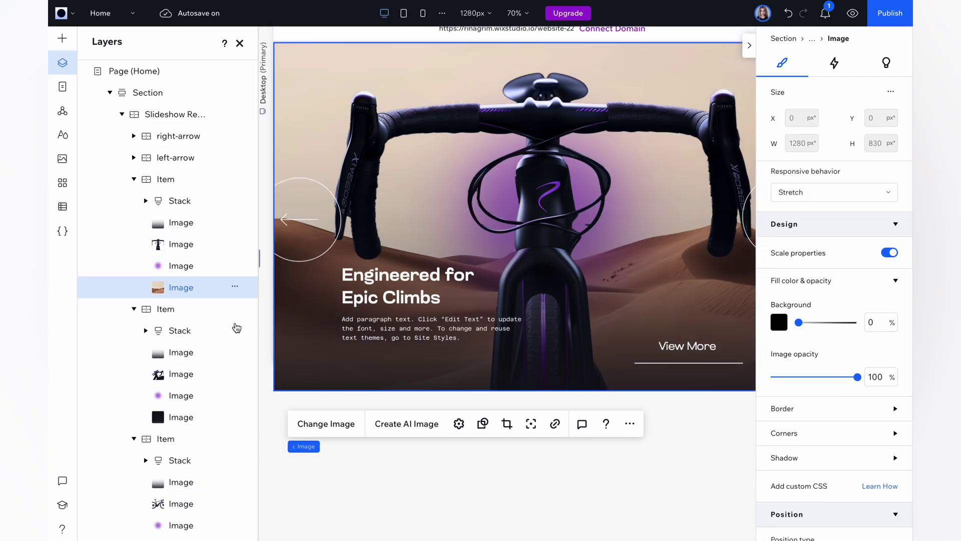
{"action": "left_click", "coordinate": [326, 423]}
{"action": "left_click", "coordinate": [596, 220]}
{"action": "left_click", "coordinate": [835, 506]}
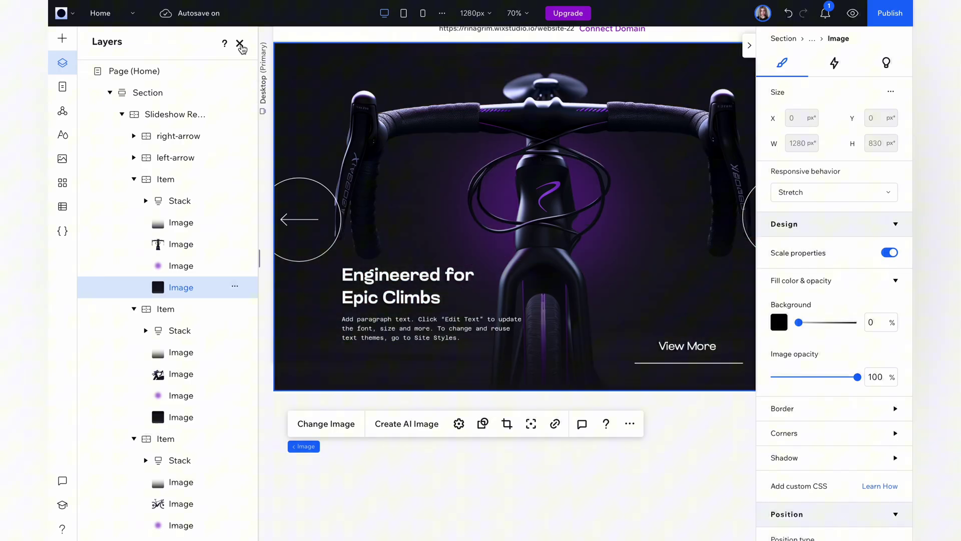
{"action": "left_click", "coordinate": [239, 44]}
Retitle the slide 'A Symphony of Power' and relabel its View More button Buy Now.
{"action": "left_click", "coordinate": [320, 327]}
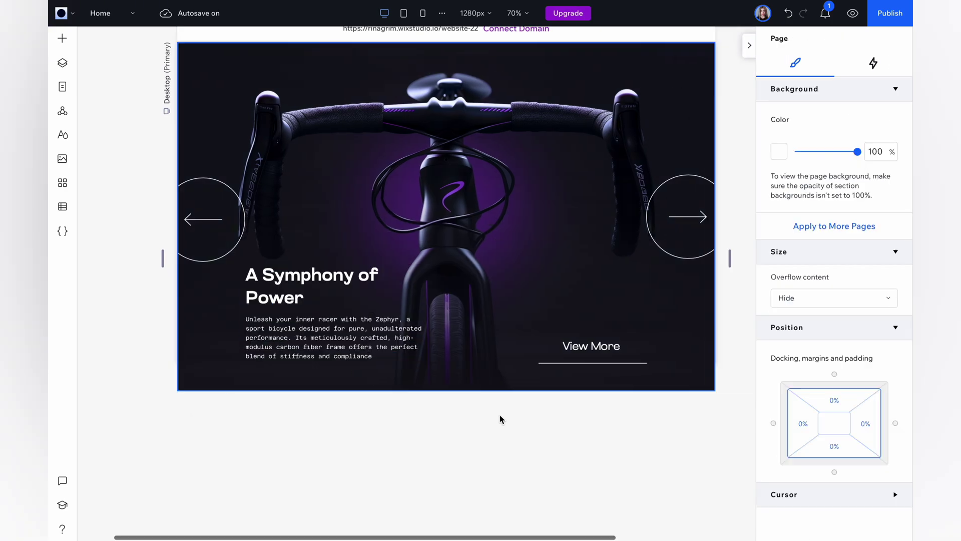
{"action": "left_click", "coordinate": [591, 346]}
{"action": "left_click", "coordinate": [446, 299]}
{"action": "triple_click", "coordinate": [749, 453]}
{"action": "type", "text": "Buy"}
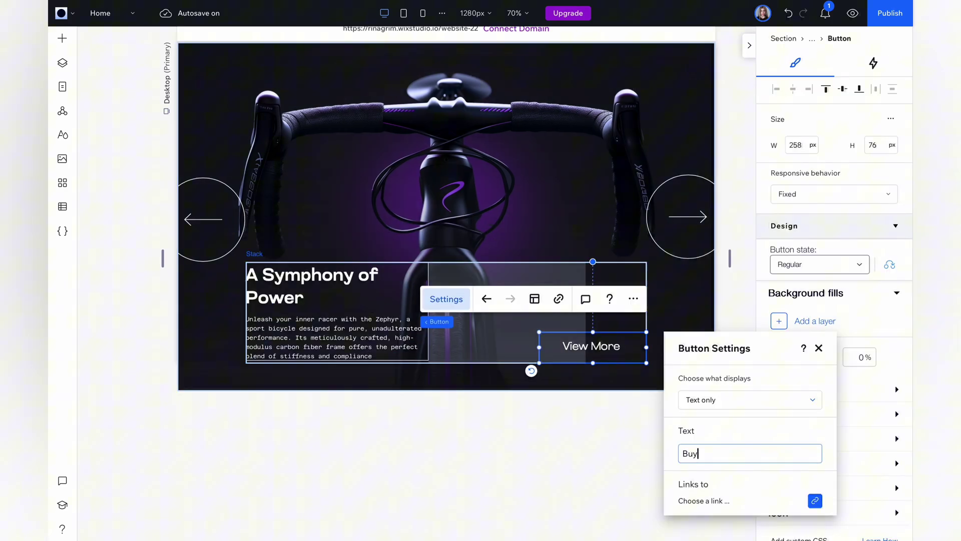
{"action": "type", "text": " Now"}
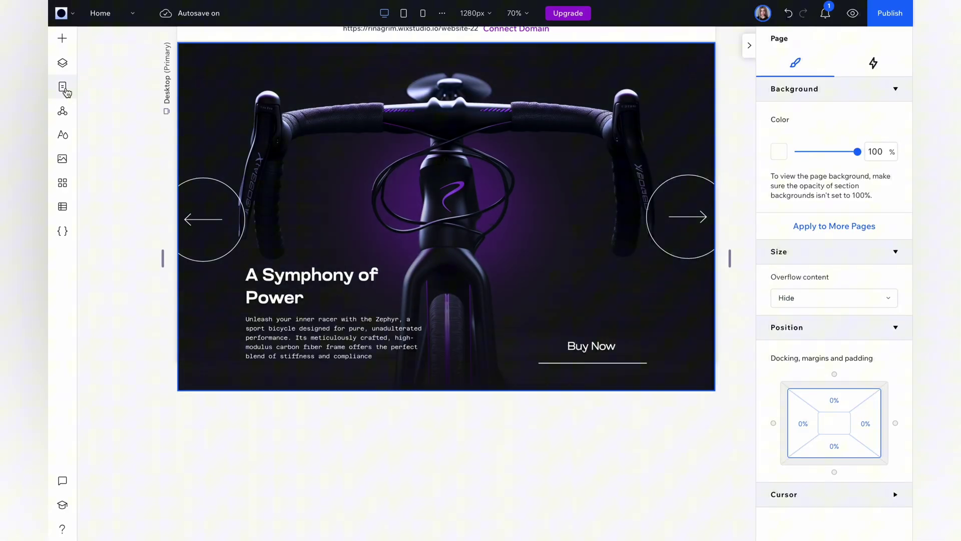
Review the second and third slides from the Layers panel.
{"action": "left_click", "coordinate": [63, 63]}
{"action": "left_click", "coordinate": [172, 310]}
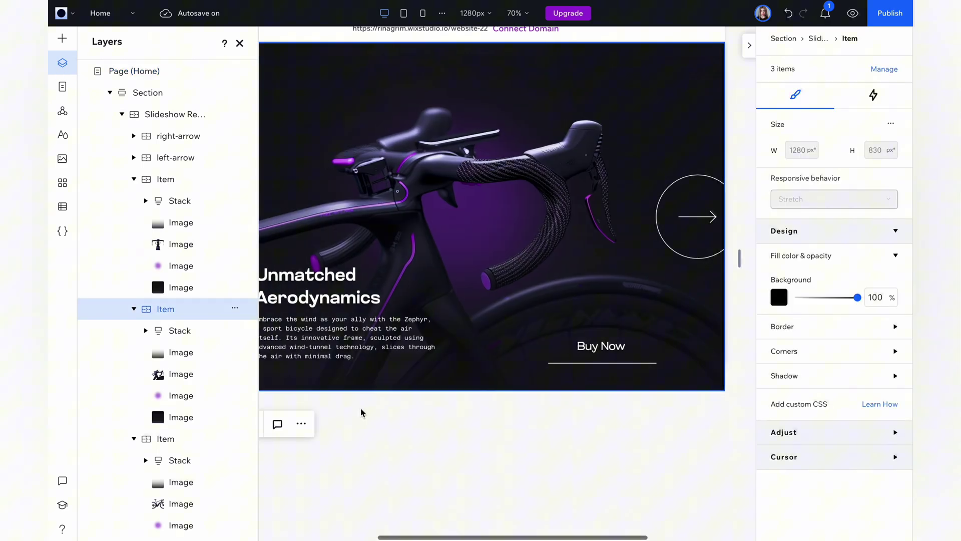
{"action": "left_click", "coordinate": [168, 438]}
{"action": "left_click", "coordinate": [485, 465]}
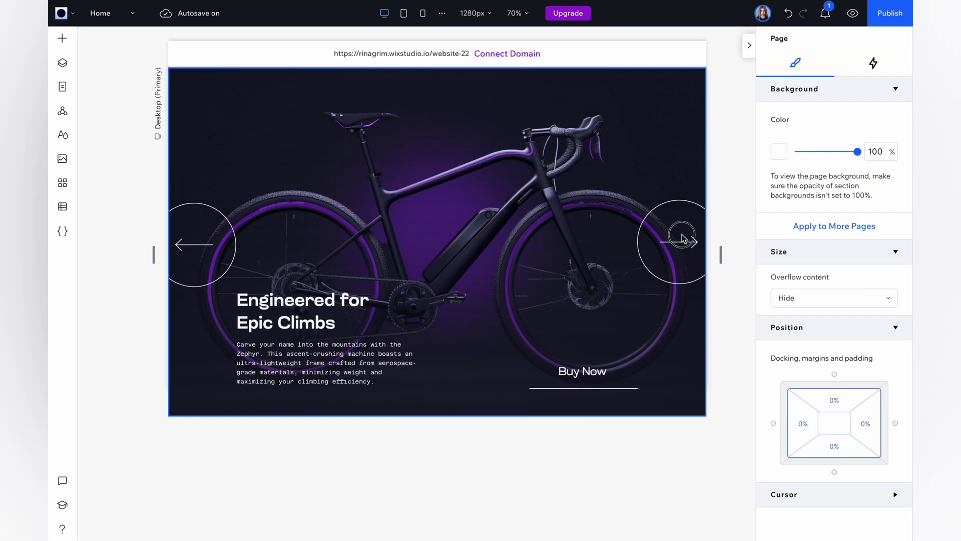
Select the right-arrow container in Layers and switch it to its hover state.
{"action": "left_click", "coordinate": [688, 245]}
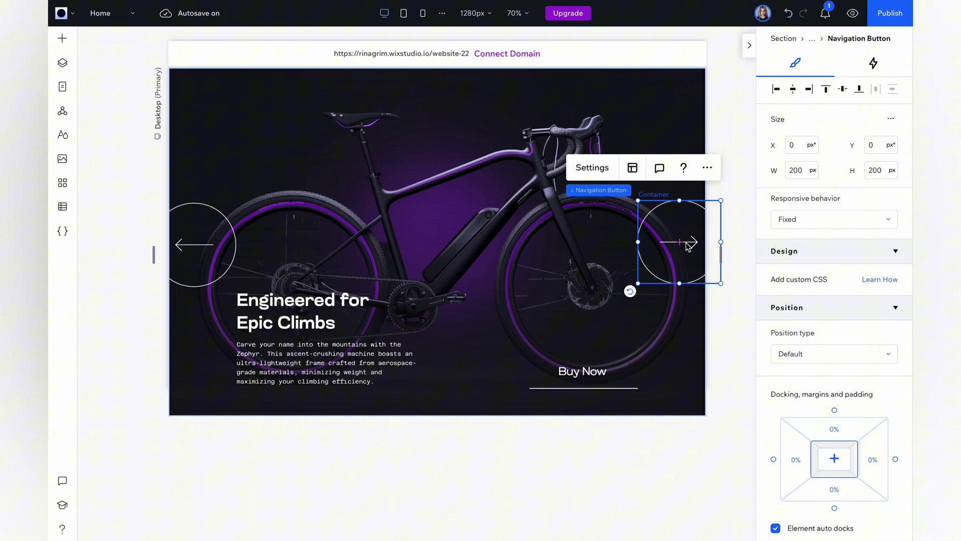
{"action": "left_click", "coordinate": [62, 63]}
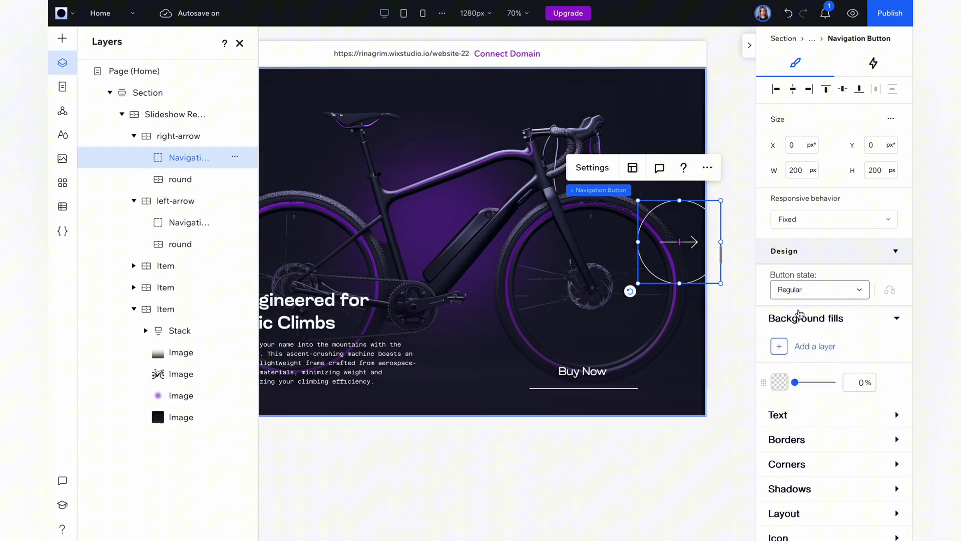
{"action": "left_click", "coordinate": [801, 290]}
{"action": "left_click", "coordinate": [795, 308]}
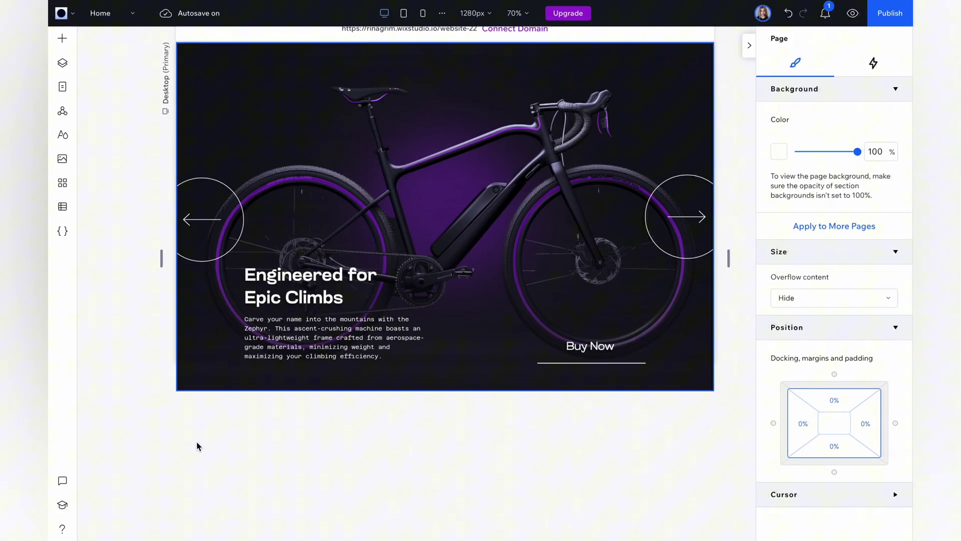
{"action": "left_click", "coordinate": [60, 69]}
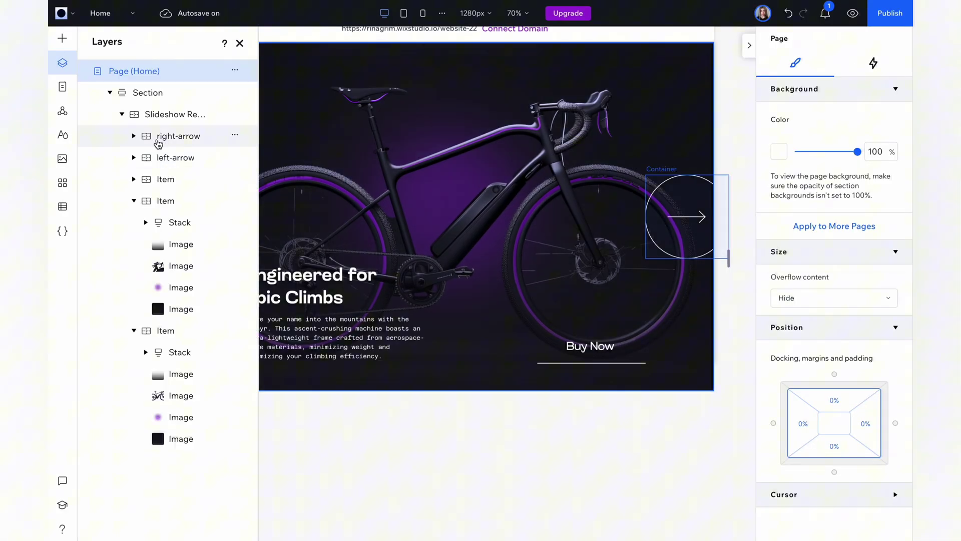
{"action": "left_click", "coordinate": [200, 141]}
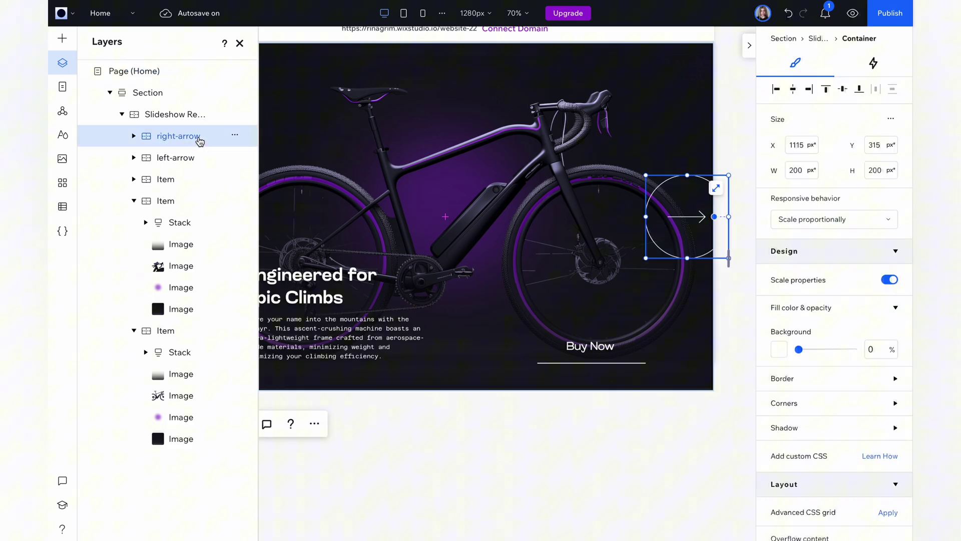
{"action": "left_click", "coordinate": [145, 137]}
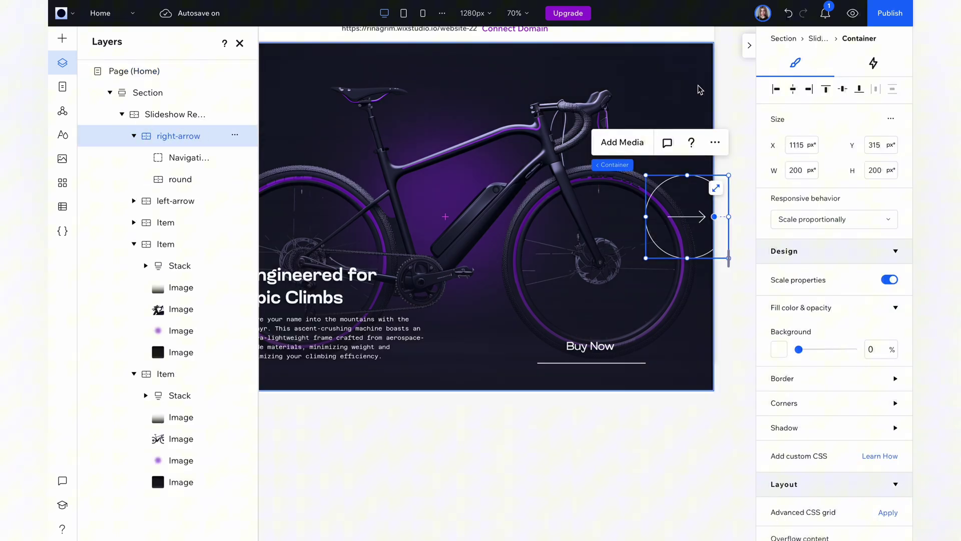
Add an Expand hover animation to the arrow's round circle at 155% over 0.3 s, then preview it.
{"action": "left_click", "coordinate": [875, 65]}
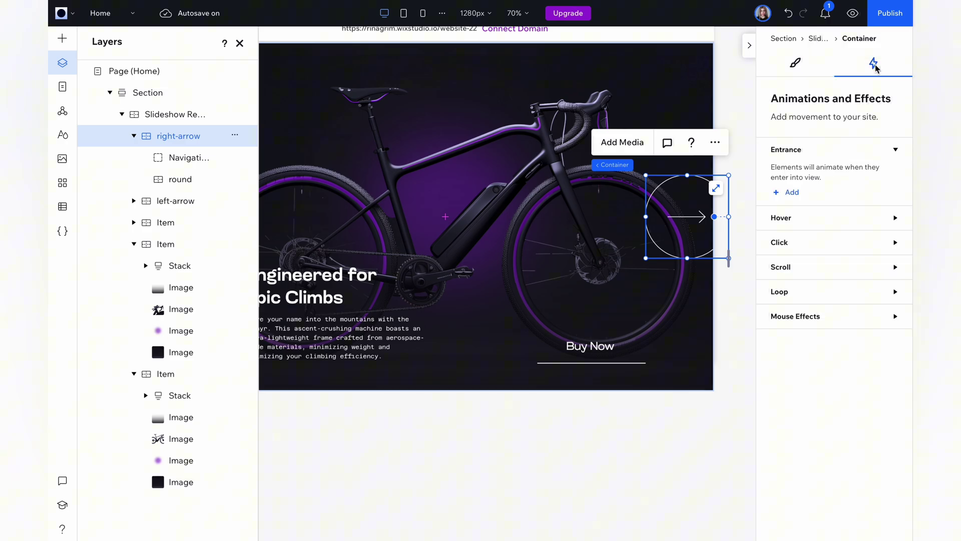
{"action": "left_click", "coordinate": [837, 226]}
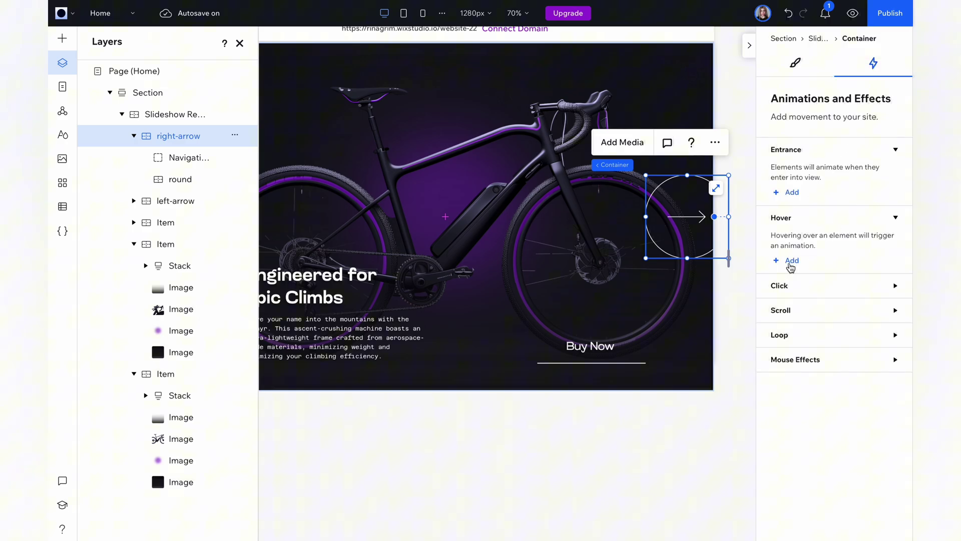
{"action": "left_click", "coordinate": [790, 264]}
{"action": "left_click", "coordinate": [821, 245]}
{"action": "left_click", "coordinate": [834, 302]}
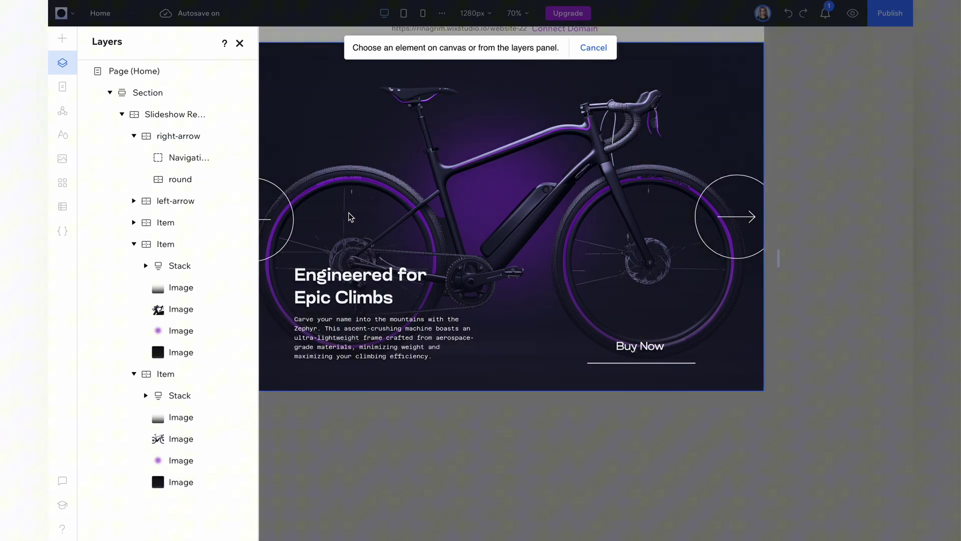
{"action": "left_click", "coordinate": [192, 184]}
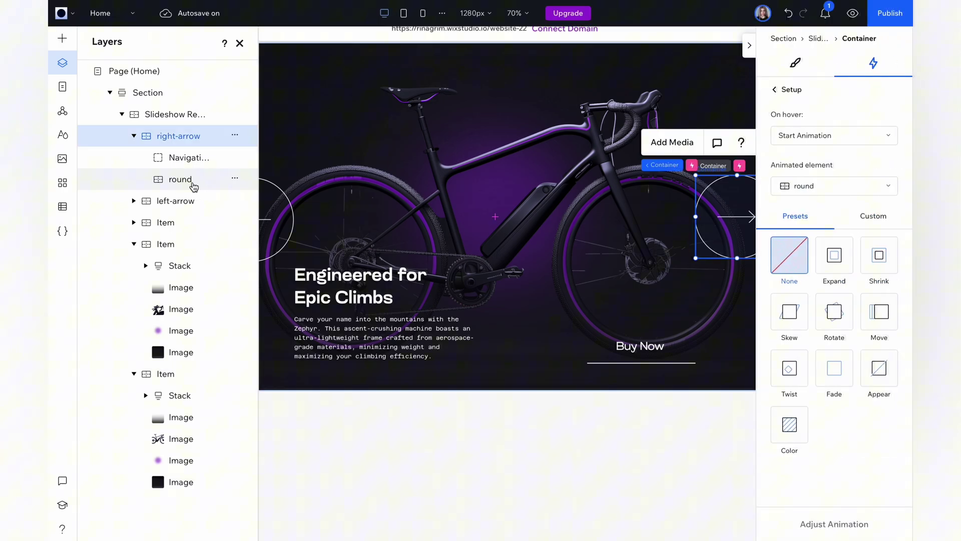
{"action": "left_click", "coordinate": [834, 252]}
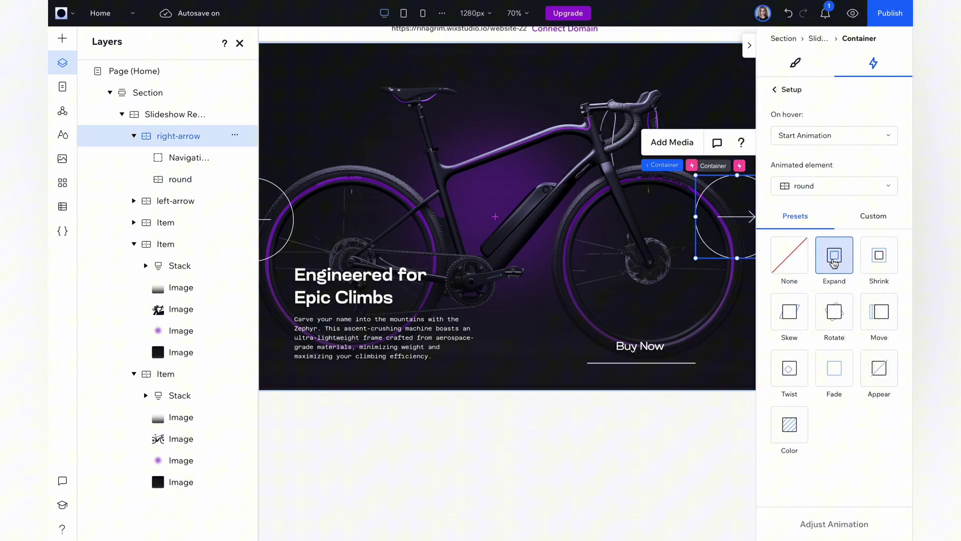
{"action": "left_click", "coordinate": [854, 523]}
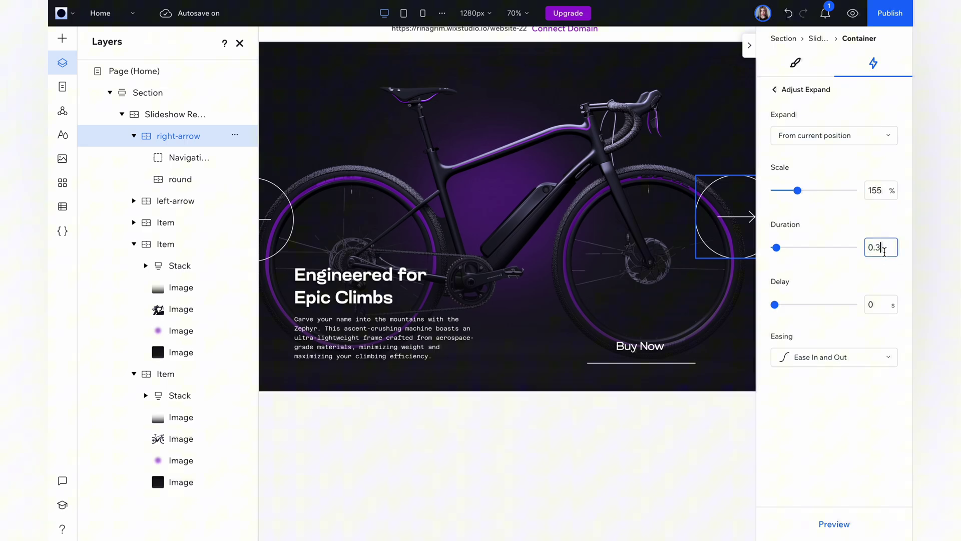
{"action": "left_click", "coordinate": [853, 15]}
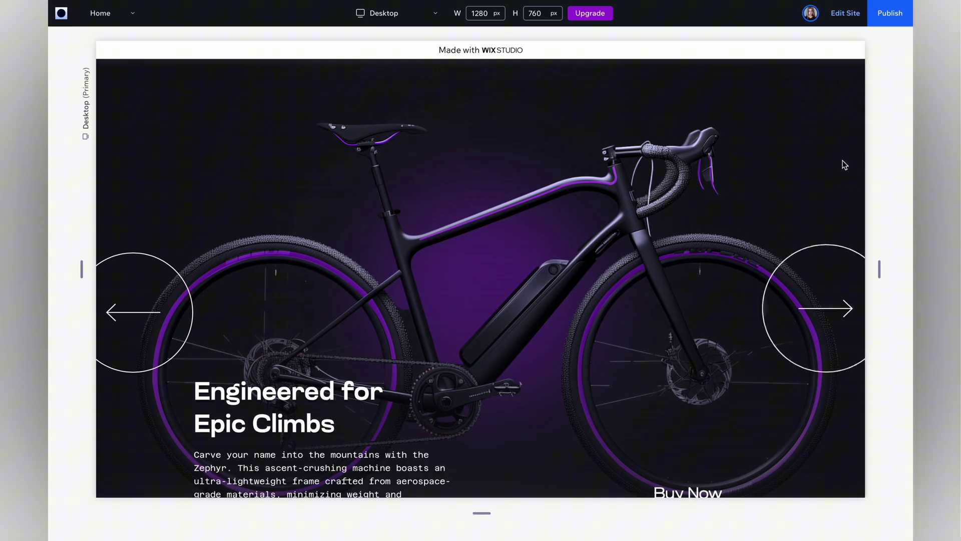
{"action": "key", "text": "ctrl+shift+p"}
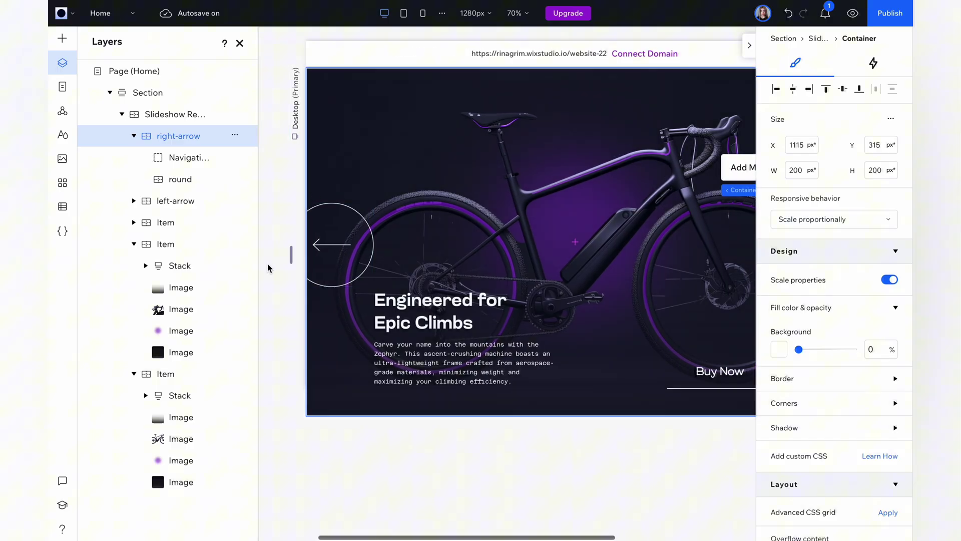
Select the left-arrow container and add a hover animation to it.
{"action": "left_click", "coordinate": [134, 200]}
{"action": "left_click", "coordinate": [189, 203]}
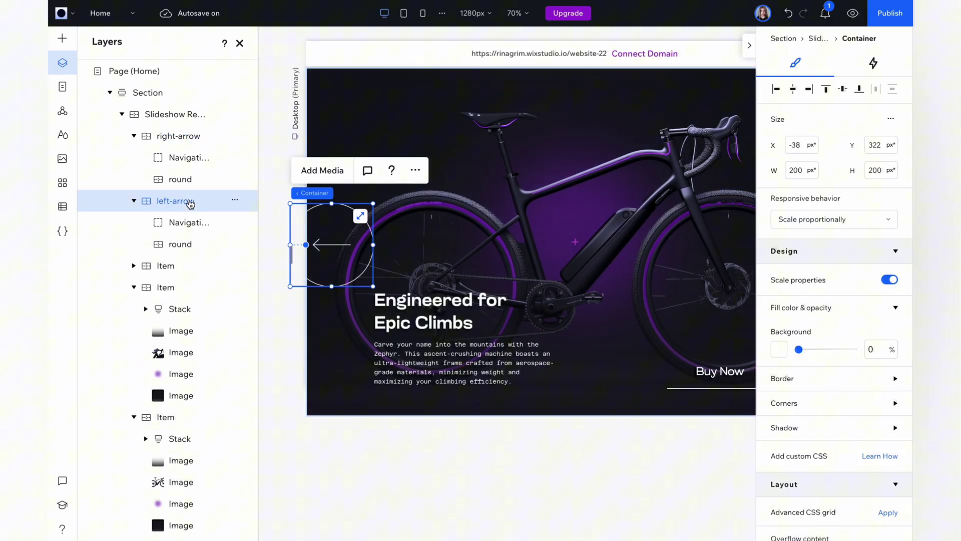
{"action": "left_click", "coordinate": [873, 63]}
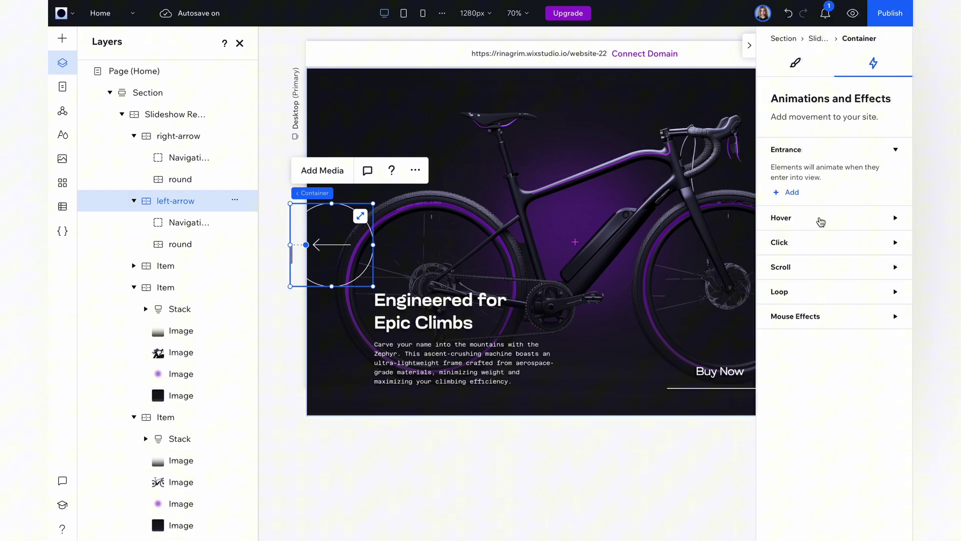
{"action": "left_click", "coordinate": [814, 221]}
{"action": "left_click", "coordinate": [786, 260]}
Animate the left arrow's round circle with the Expand preset, scale 155 over 0.3 s.
{"action": "left_click", "coordinate": [831, 186]}
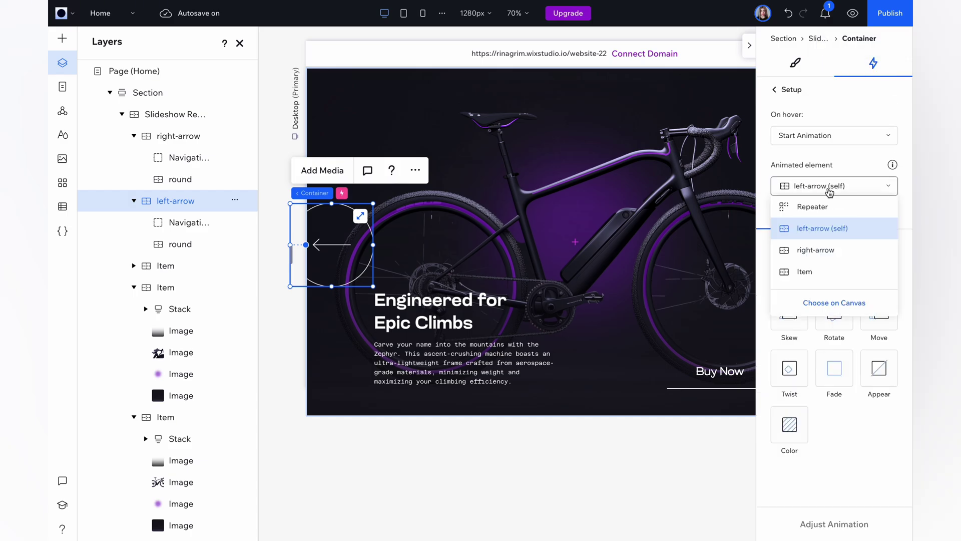
{"action": "left_click", "coordinate": [831, 303]}
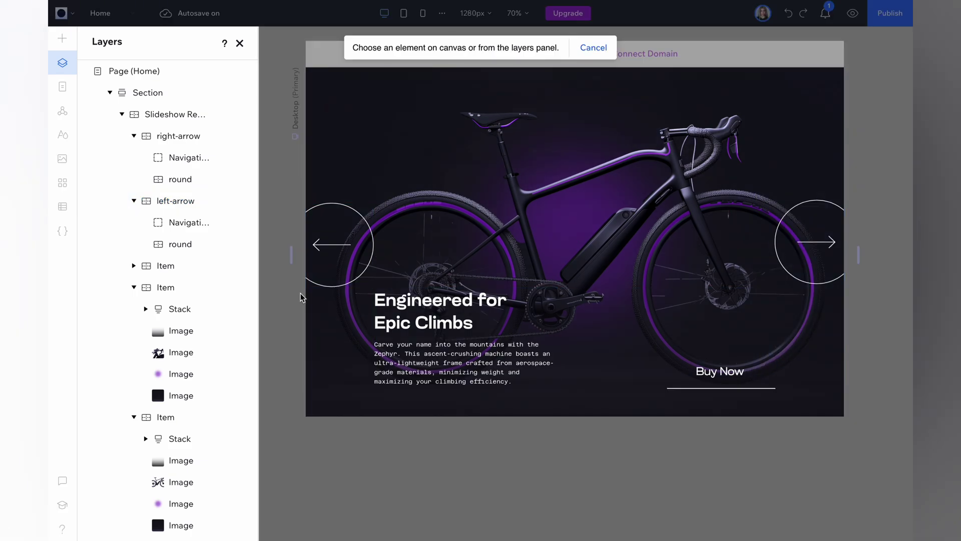
{"action": "left_click", "coordinate": [197, 245]}
{"action": "left_click", "coordinate": [831, 271]}
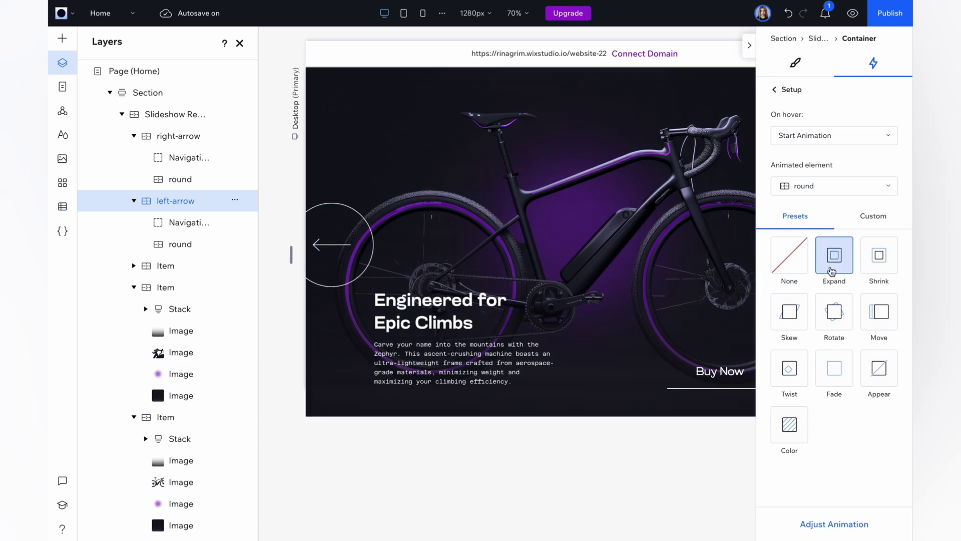
{"action": "left_click", "coordinate": [808, 523]}
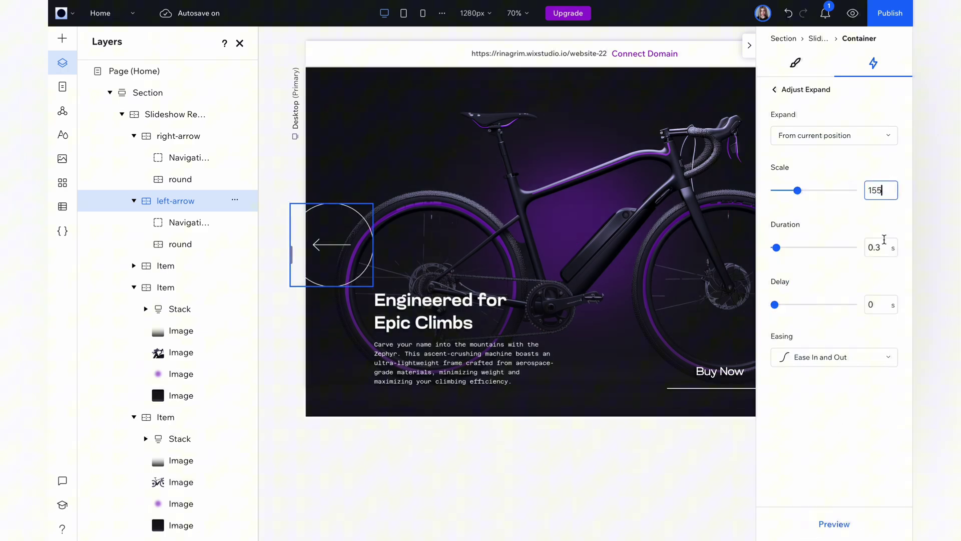
Give the bike image a Track mouse effect with movement limited to the Horizontal axis.
{"action": "key", "text": "Escape"}
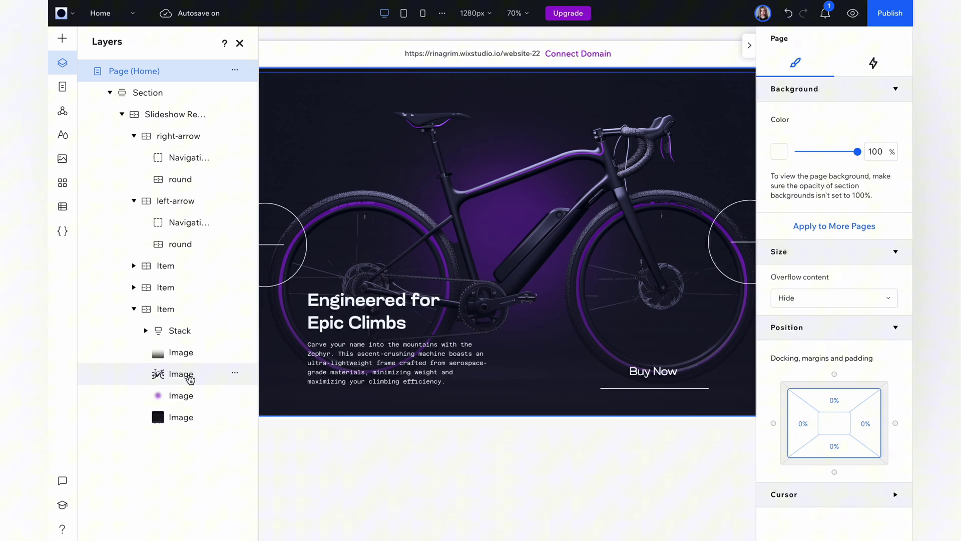
{"action": "left_click", "coordinate": [189, 379]}
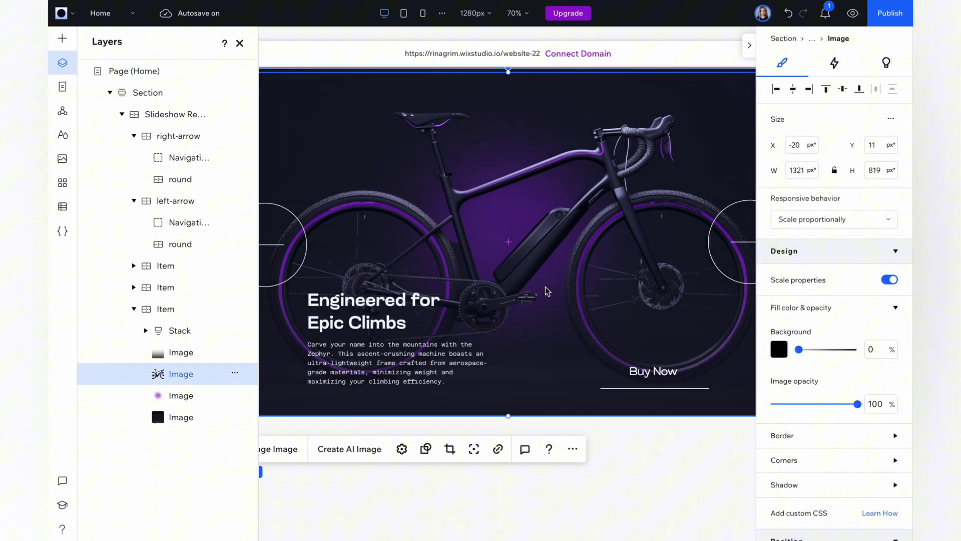
{"action": "left_click", "coordinate": [844, 63]}
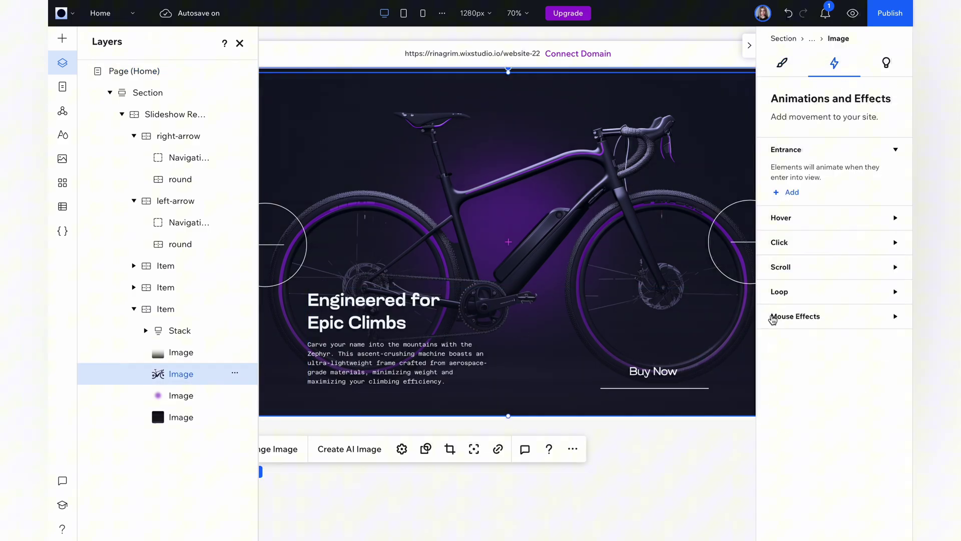
{"action": "left_click", "coordinate": [846, 322]}
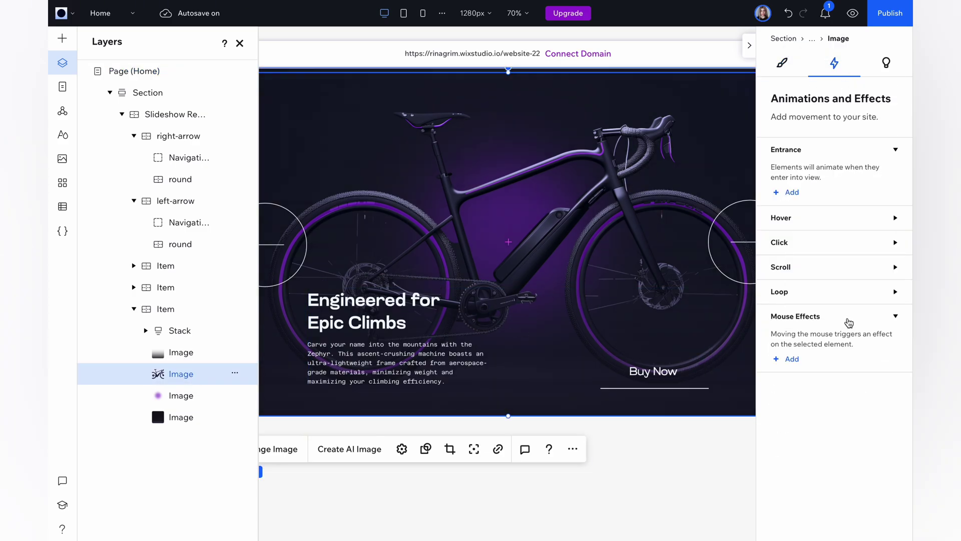
{"action": "left_click", "coordinate": [793, 360]}
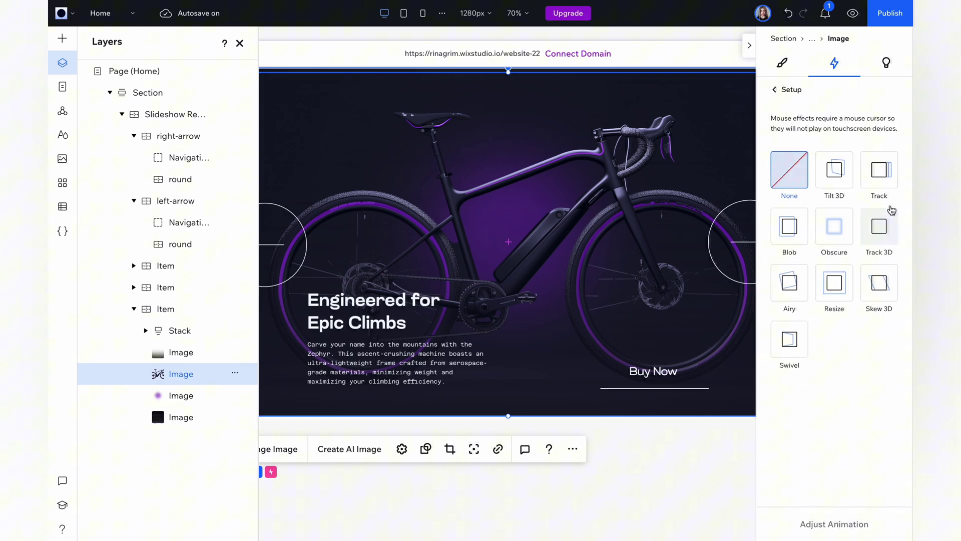
{"action": "left_click", "coordinate": [886, 174]}
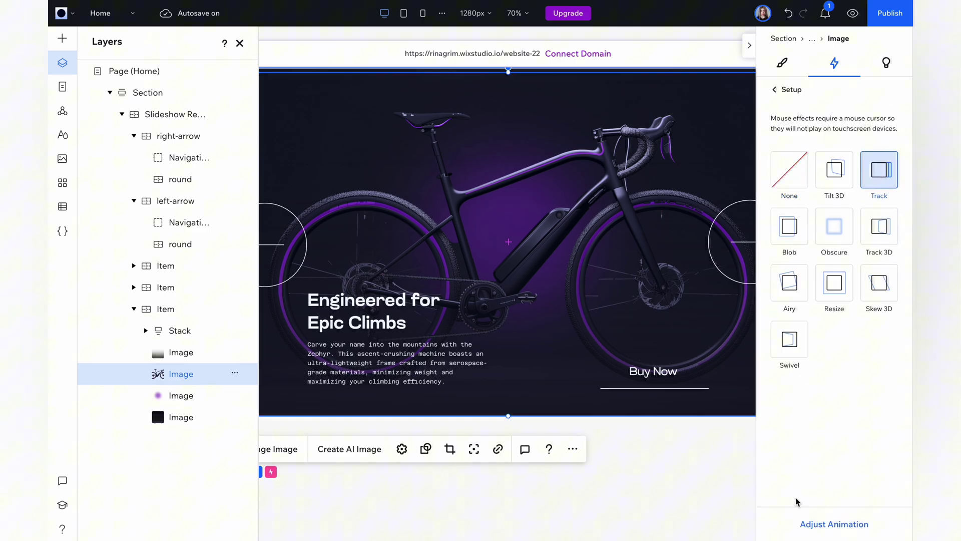
{"action": "left_click", "coordinate": [852, 529]}
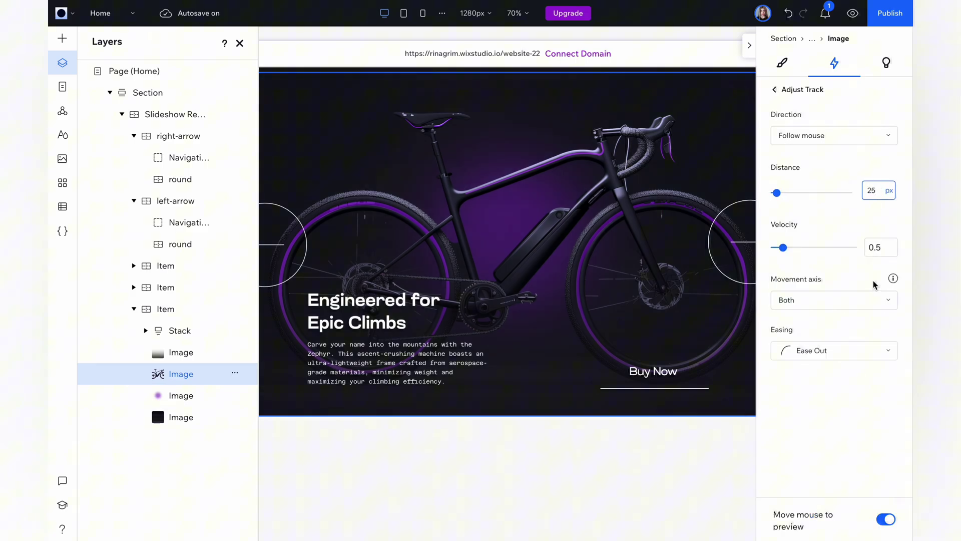
{"action": "left_click", "coordinate": [842, 303]}
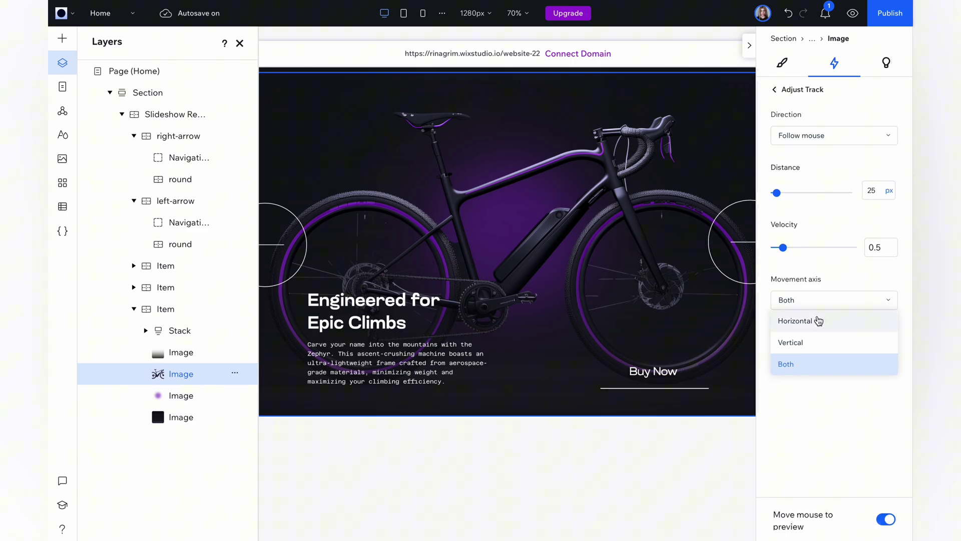
{"action": "left_click", "coordinate": [803, 330]}
{"action": "key", "text": "Escape"}
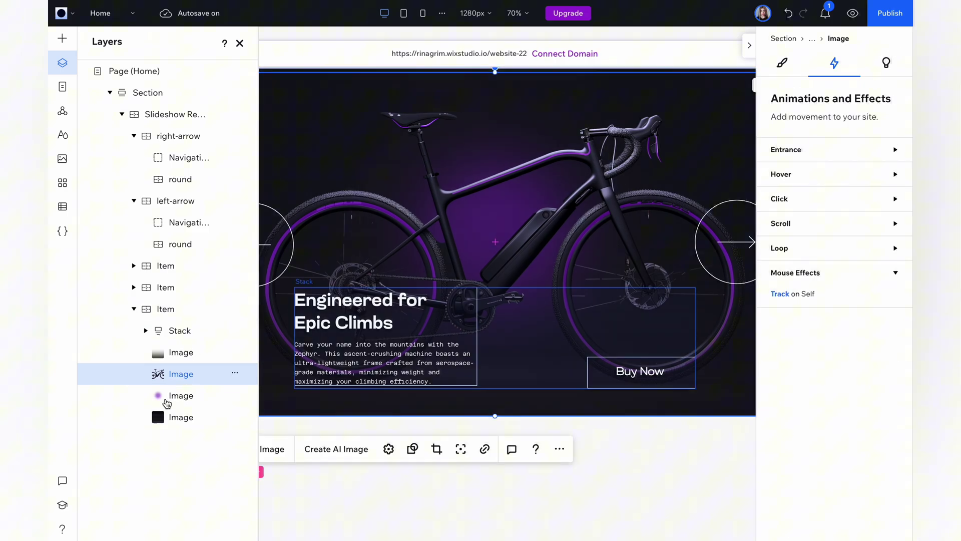
Give the purple glow image a Blob mouse effect at 180% scale and 160 px distance.
{"action": "left_click", "coordinate": [203, 396]}
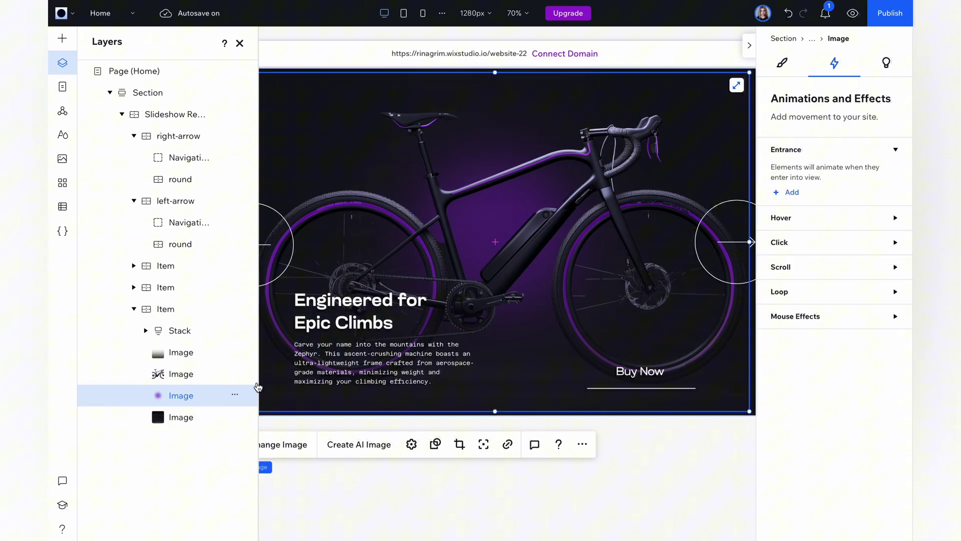
{"action": "left_click", "coordinate": [833, 320]}
{"action": "left_click", "coordinate": [791, 359]}
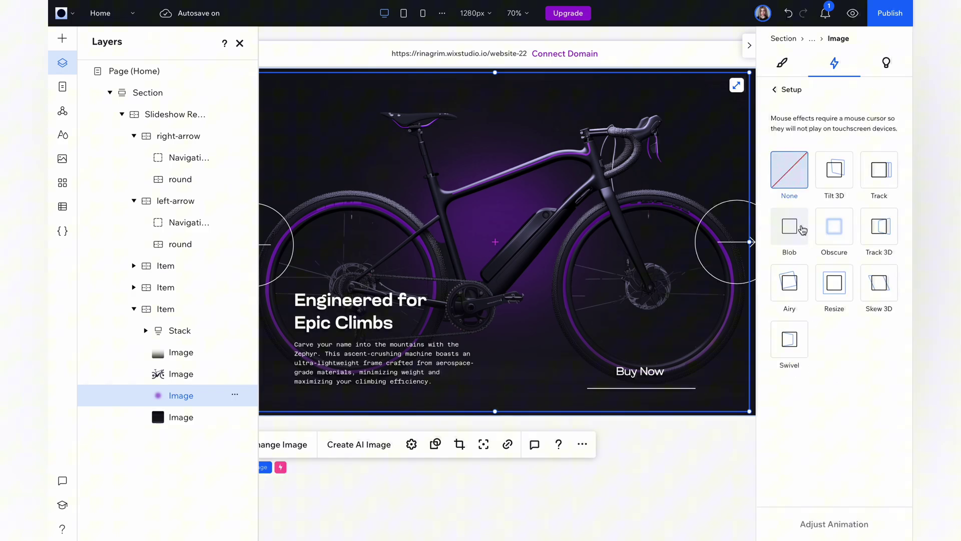
{"action": "left_click", "coordinate": [787, 229]}
{"action": "left_click", "coordinate": [823, 523]}
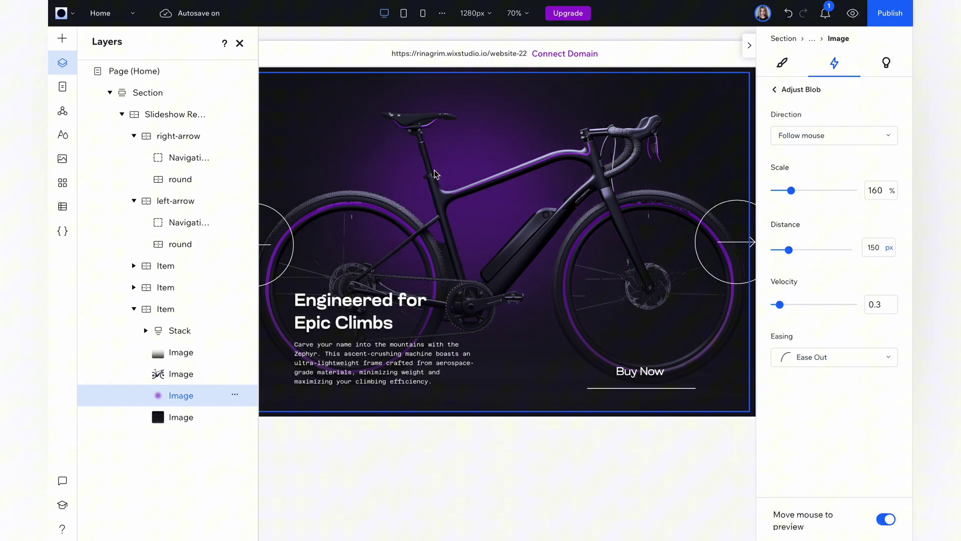
{"action": "left_click", "coordinate": [884, 194]}
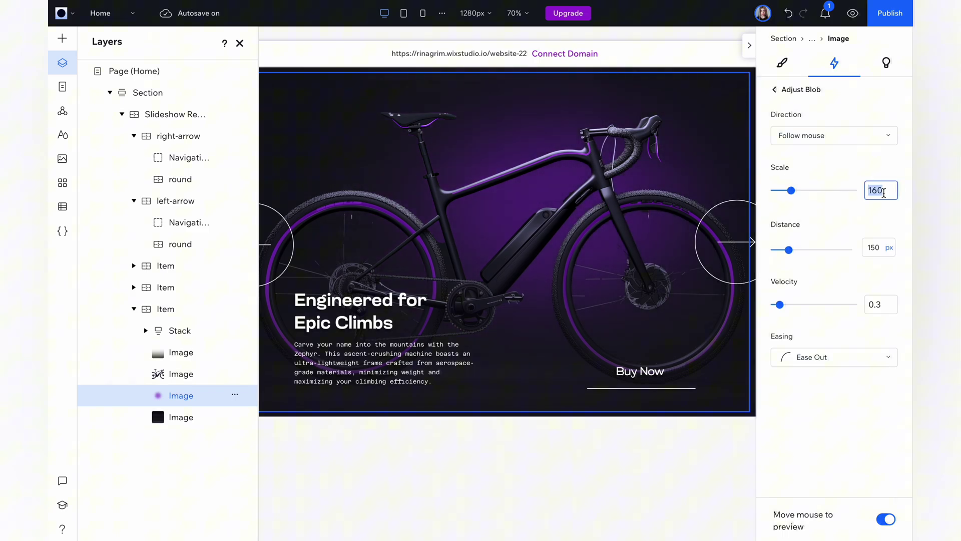
{"action": "left_click", "coordinate": [874, 246]}
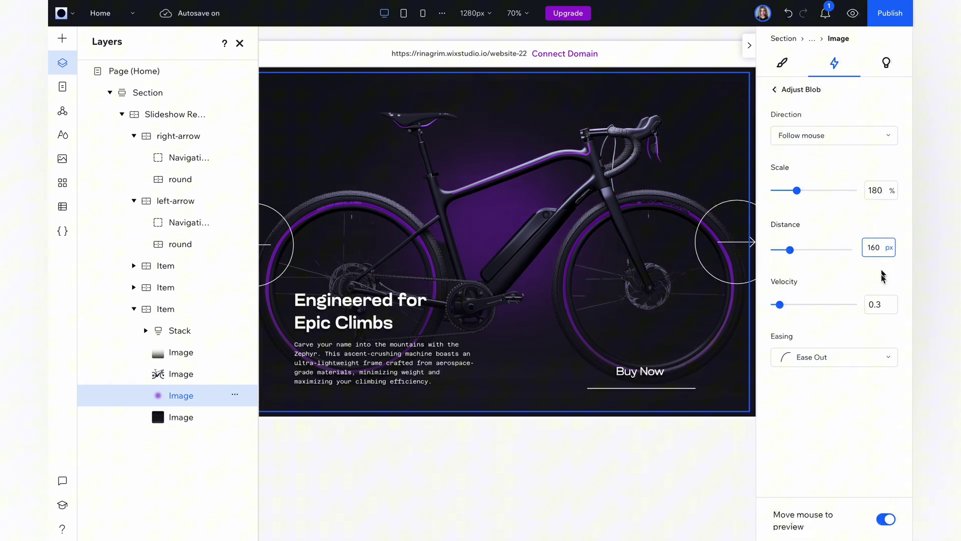
{"action": "left_click", "coordinate": [749, 45]}
Close the Layers panel so only the slideshow canvas stays visible.
{"action": "left_click", "coordinate": [240, 43]}
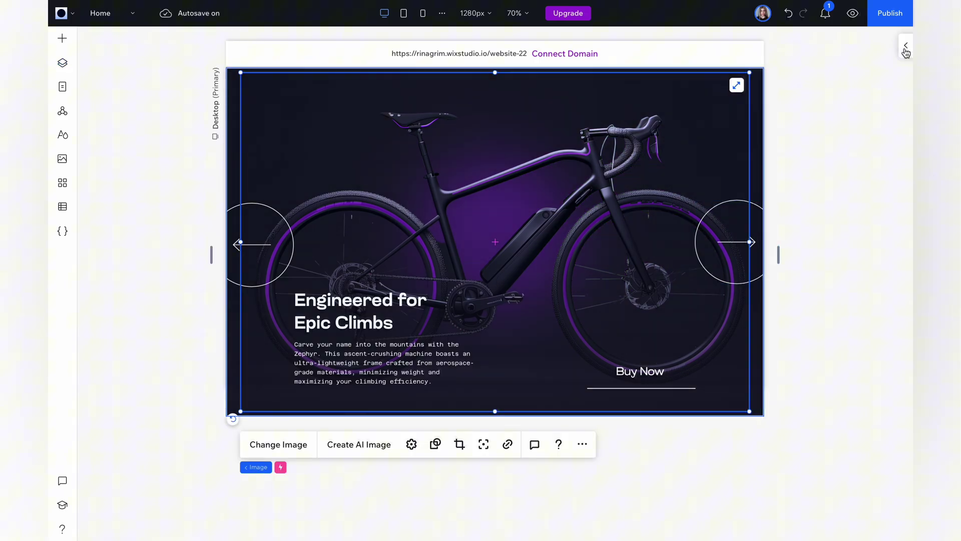